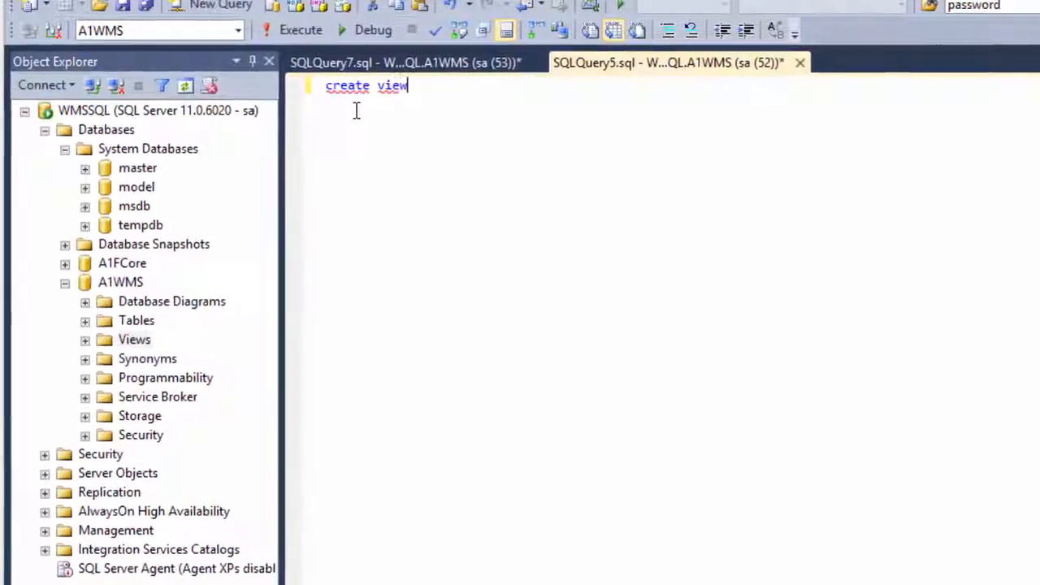
Name the new view BAL_DELNOTE in the create view statement and add the as and go lines below it
{"action": "type", "text": "_DELNO"}
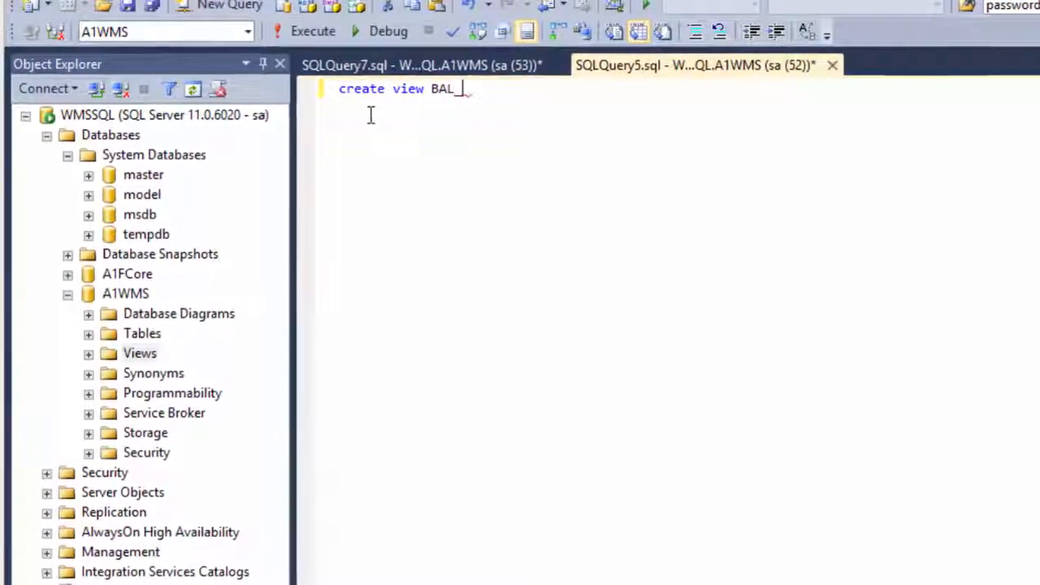
{"action": "type", "text": "TE"}
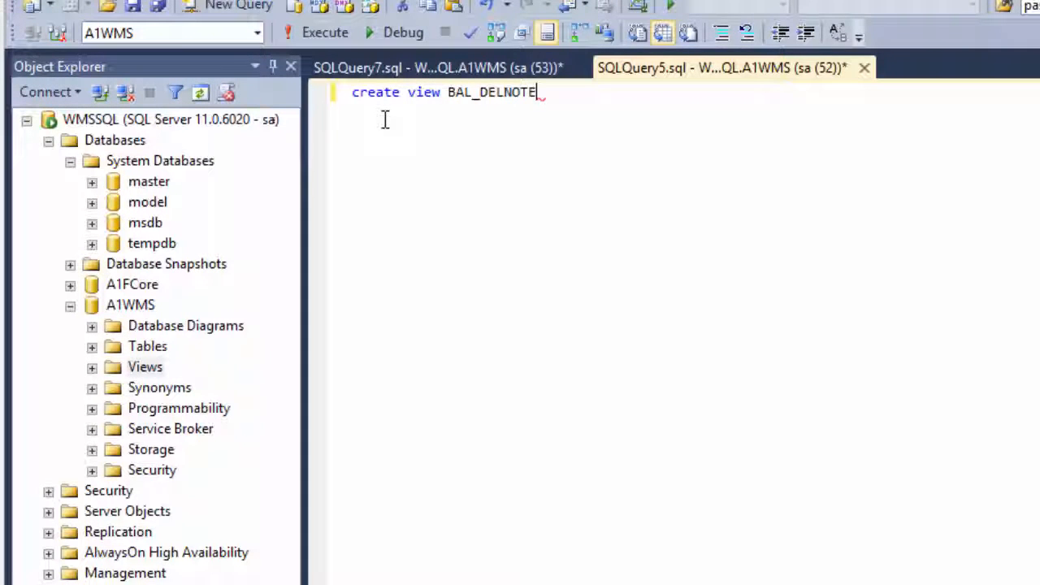
{"action": "key", "text": "Return"}
{"action": "type", "text": "as"}
{"action": "key", "text": "Return"}
{"action": "type", "text": "go"}
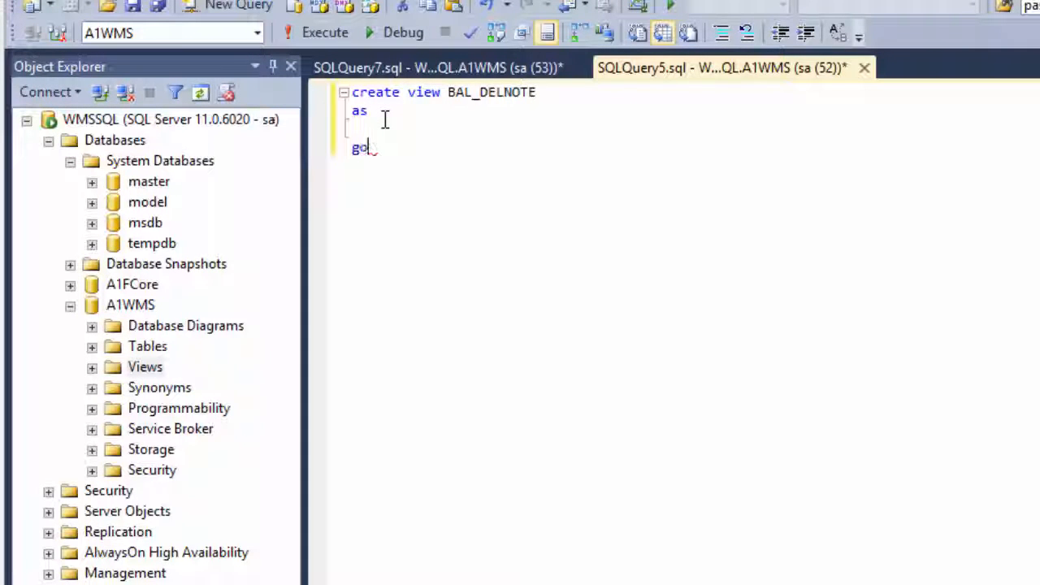
Insert a select clause between the as and go lines, leaving blank lines around it
{"action": "left_click", "coordinate": [386, 118]}
{"action": "key", "text": "Return"}
{"action": "key", "text": "Return"}
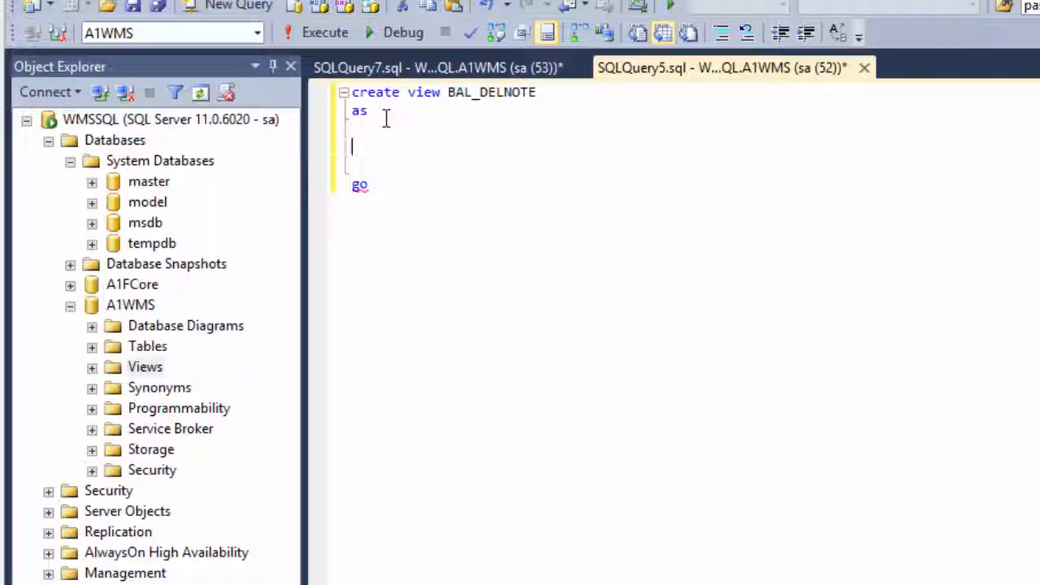
{"action": "type", "text": "select"}
{"action": "key", "text": "Return"}
{"action": "key", "text": "Return"}
{"action": "key", "text": "Return"}
{"action": "key", "text": "Return"}
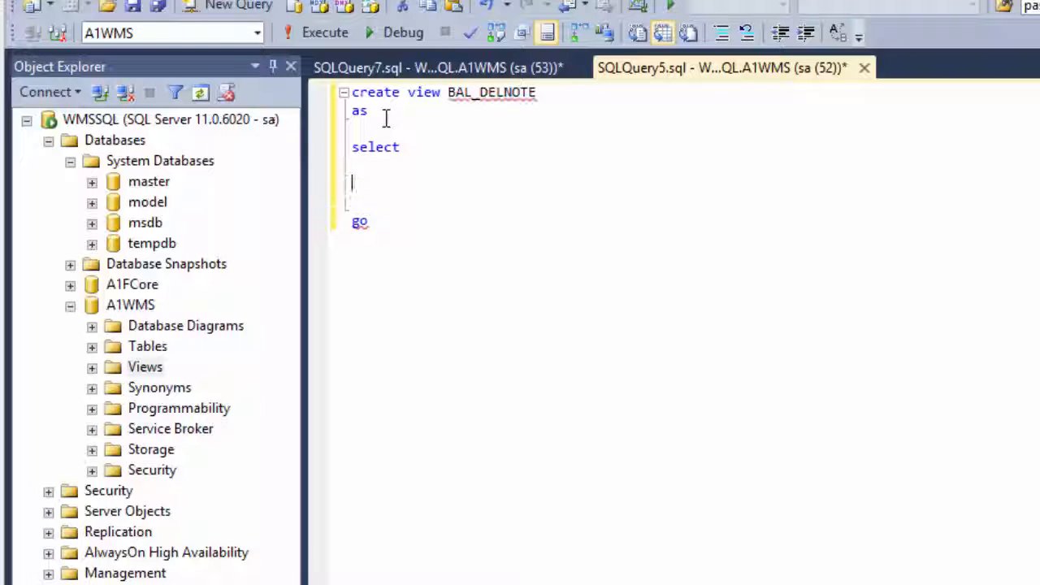
Add empty from and where clauses below select, separated by blank lines
{"action": "type", "text": "from"}
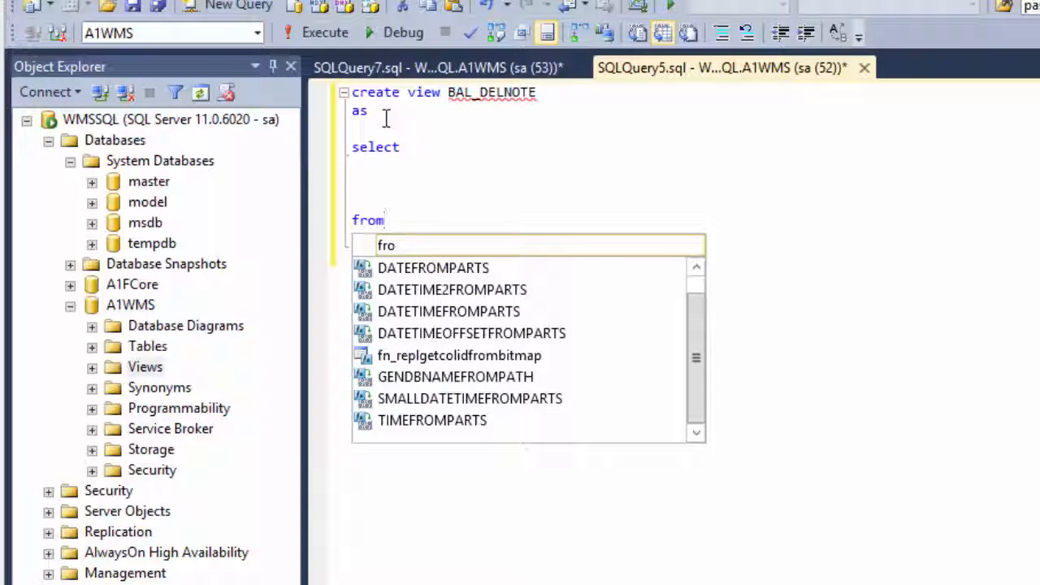
{"action": "key", "text": "Return"}
{"action": "key", "text": "Return"}
{"action": "key", "text": "Return"}
{"action": "key", "text": "Return"}
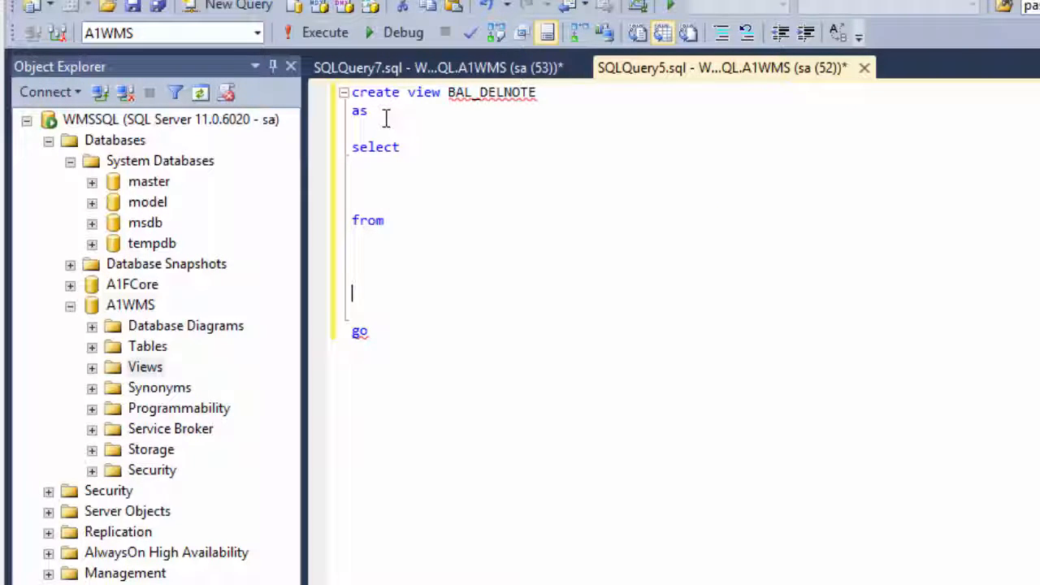
{"action": "type", "text": "where"}
{"action": "key", "text": "Return"}
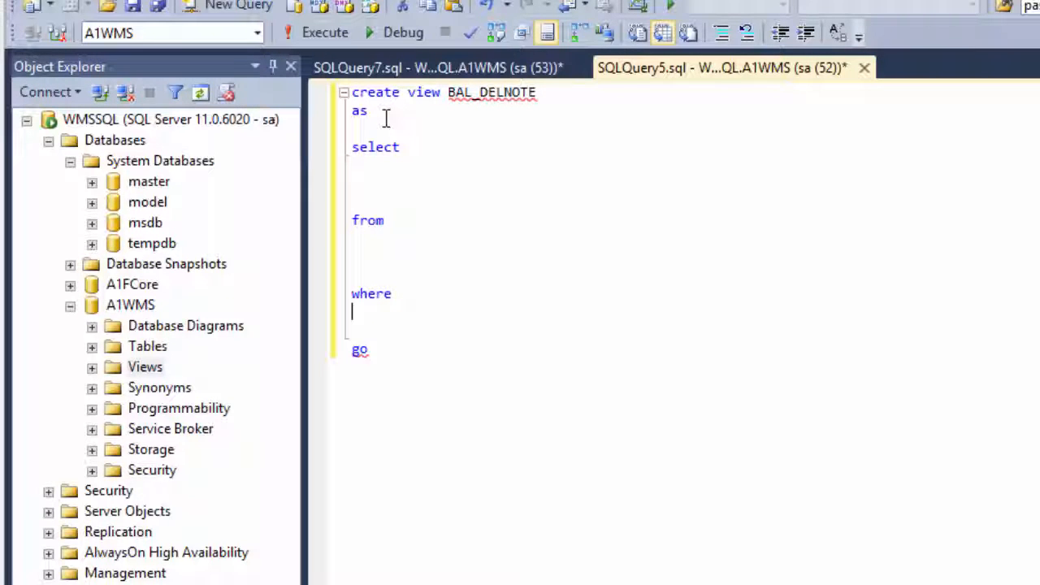
{"action": "key", "text": "Return"}
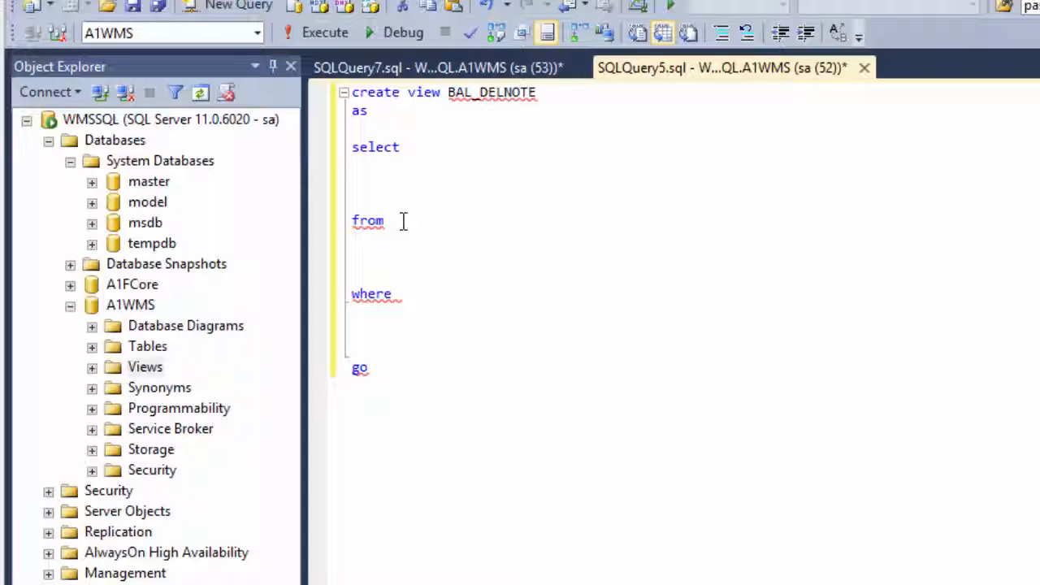
Set PICKHEAD with the alias T0 as the source table in the from clause
{"action": "type", "text": "PIC"}
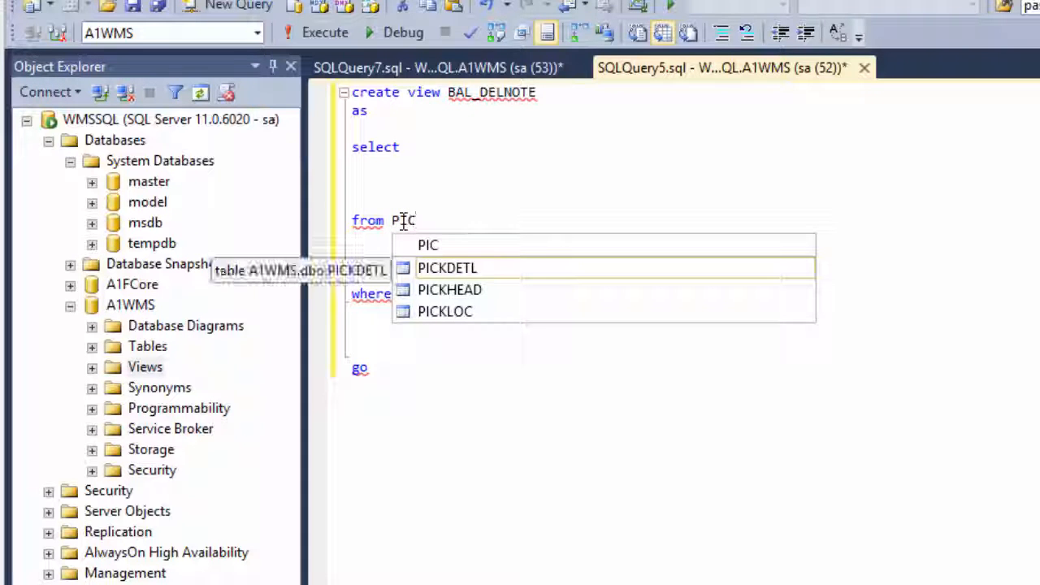
{"action": "double_click", "coordinate": [476, 298]}
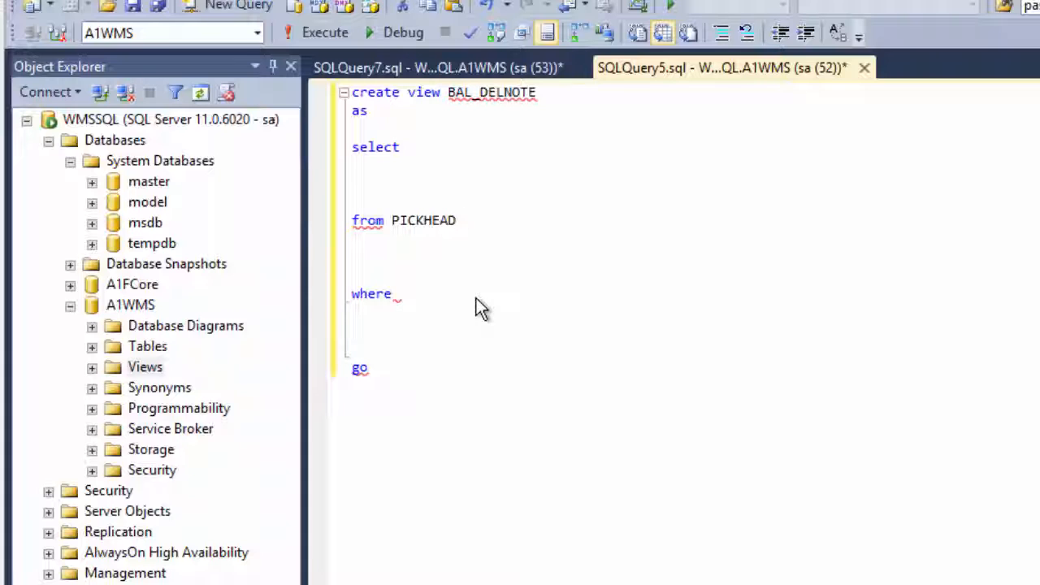
{"action": "type", "text": "T0"}
{"action": "key", "text": "Return"}
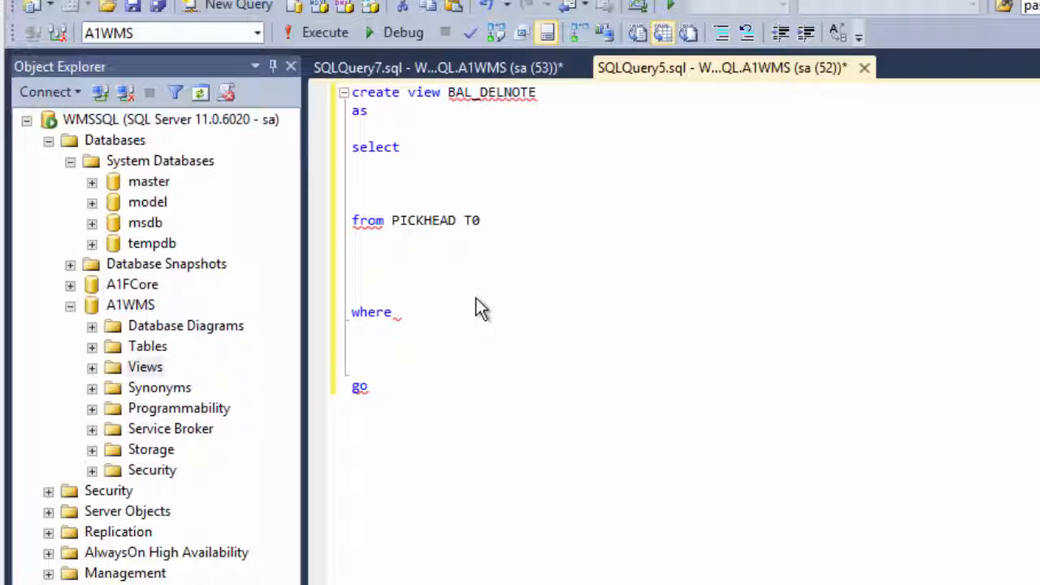
Add a LEFT JOIN to PICKDETL with alias T1, matching T0.PACKSLIP = T1.PACKSLIP
{"action": "type", "text": "LEFT JOIN PICKDET"}
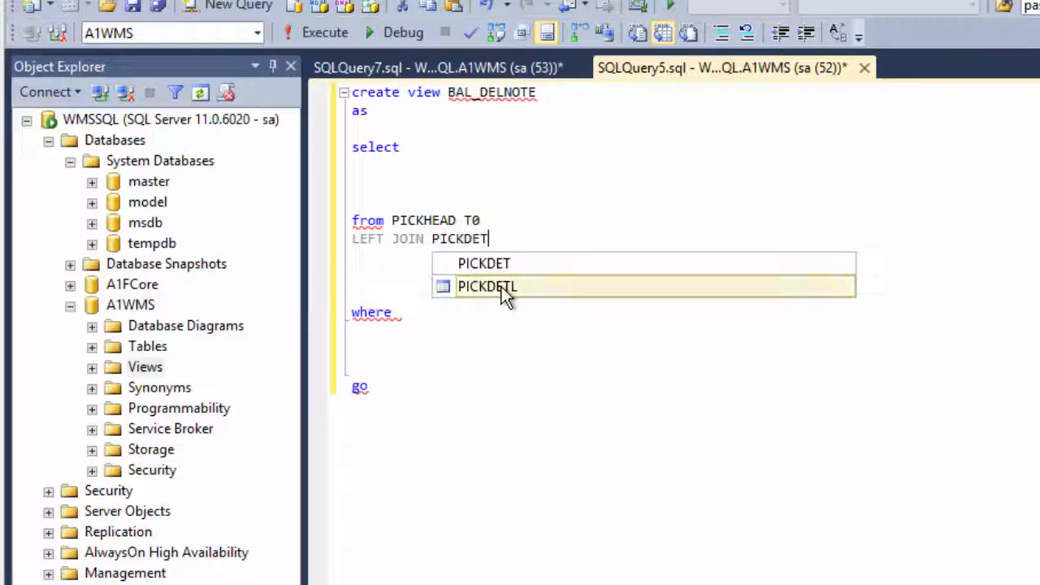
{"action": "double_click", "coordinate": [502, 291]}
{"action": "type", "text": "T1"}
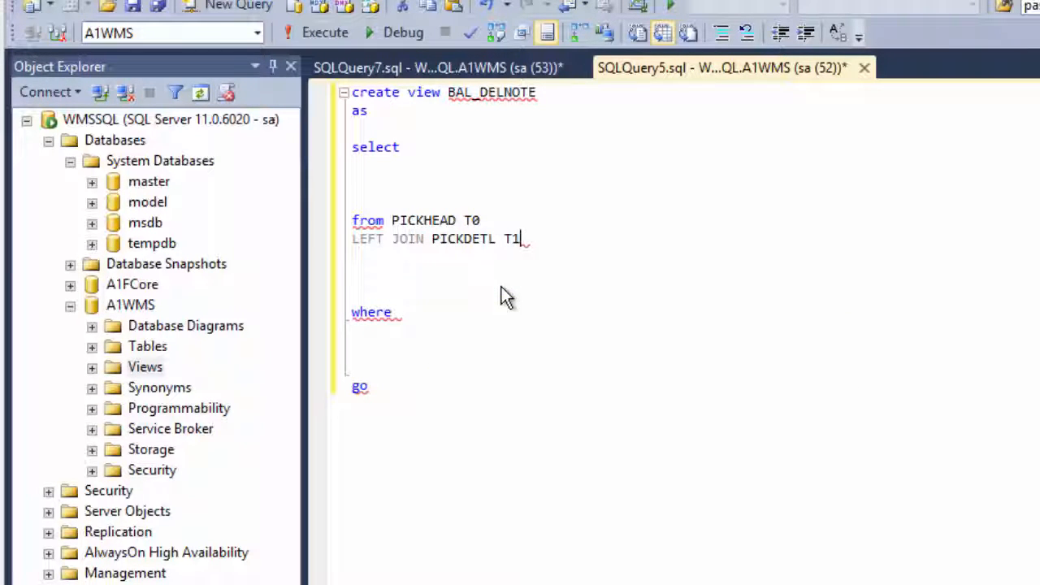
{"action": "type", "text": " ON T0"}
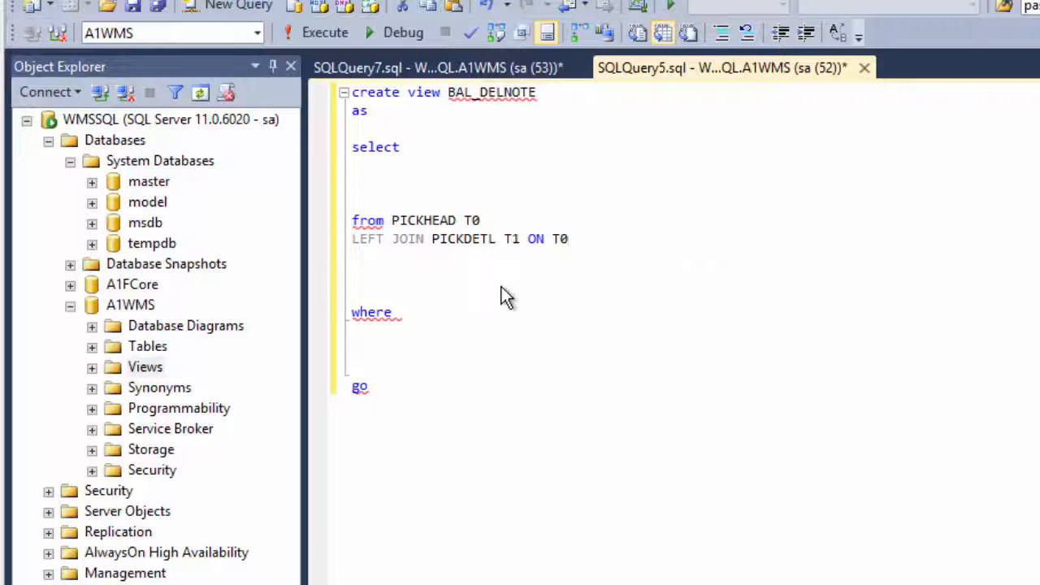
{"action": "type", "text": ".PACKSLIP "}
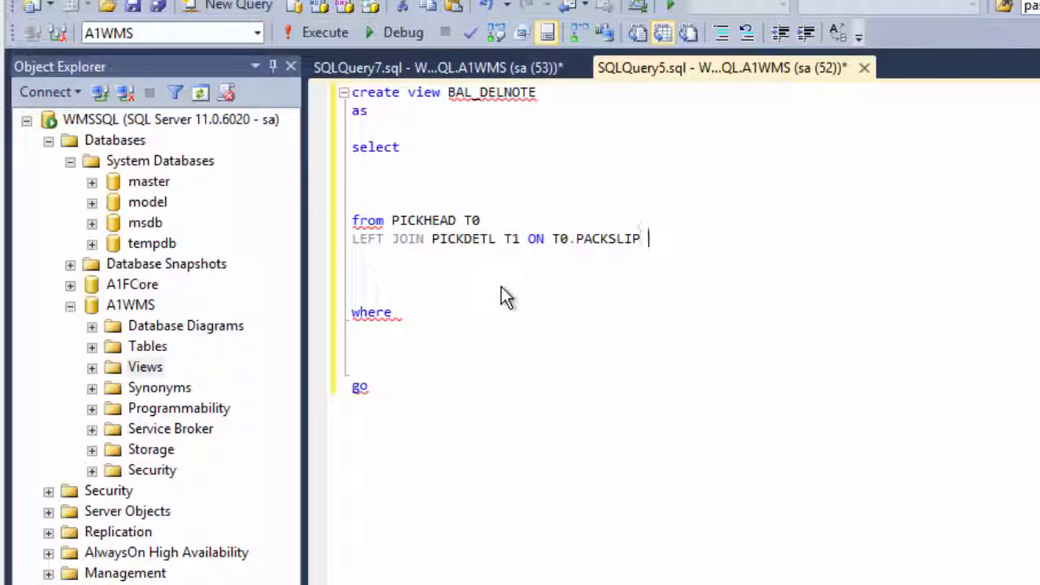
{"action": "type", "text": "= T"}
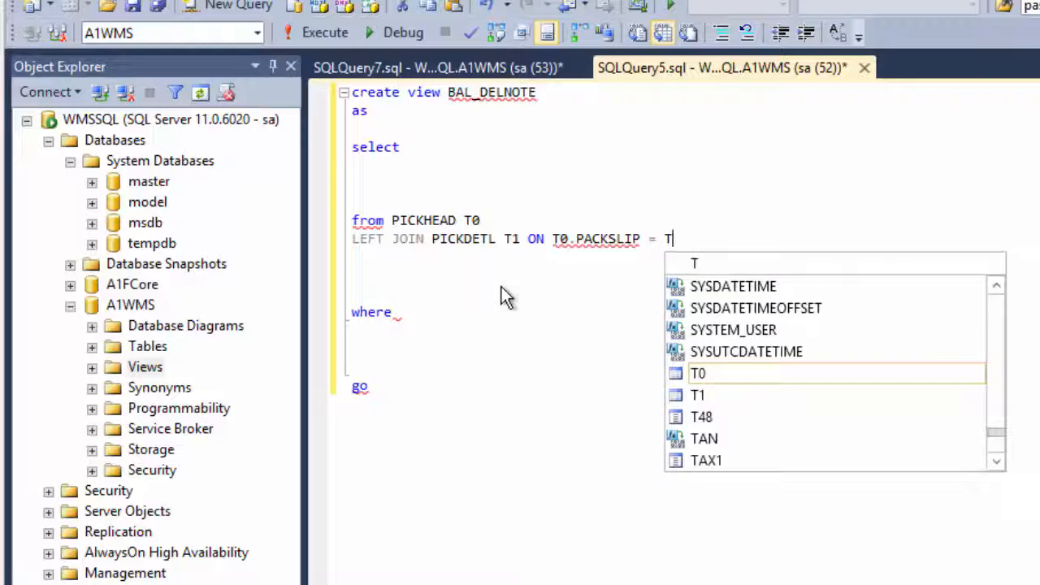
{"action": "type", "text": "1.PACK"}
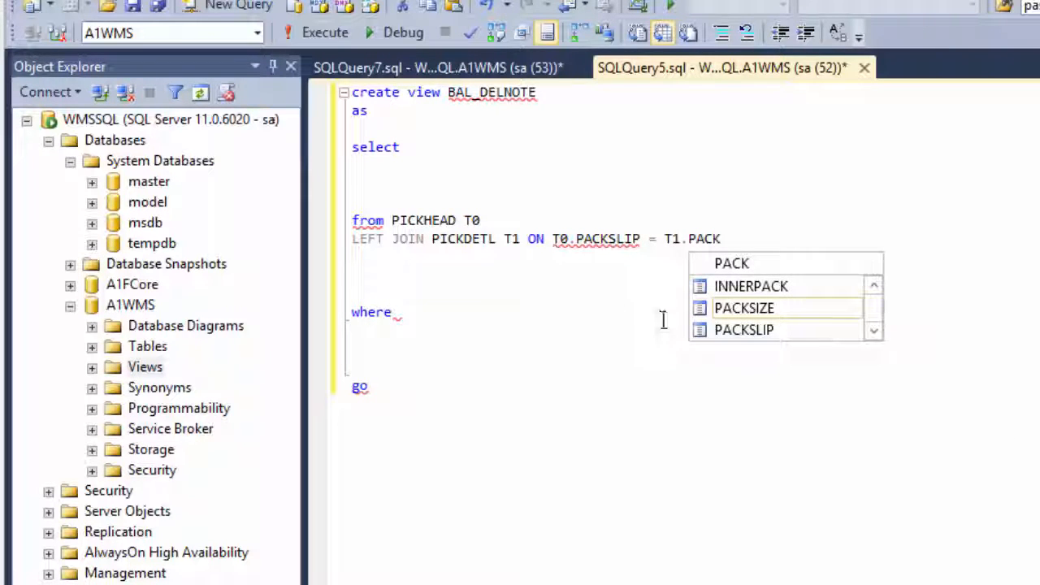
{"action": "double_click", "coordinate": [742, 330]}
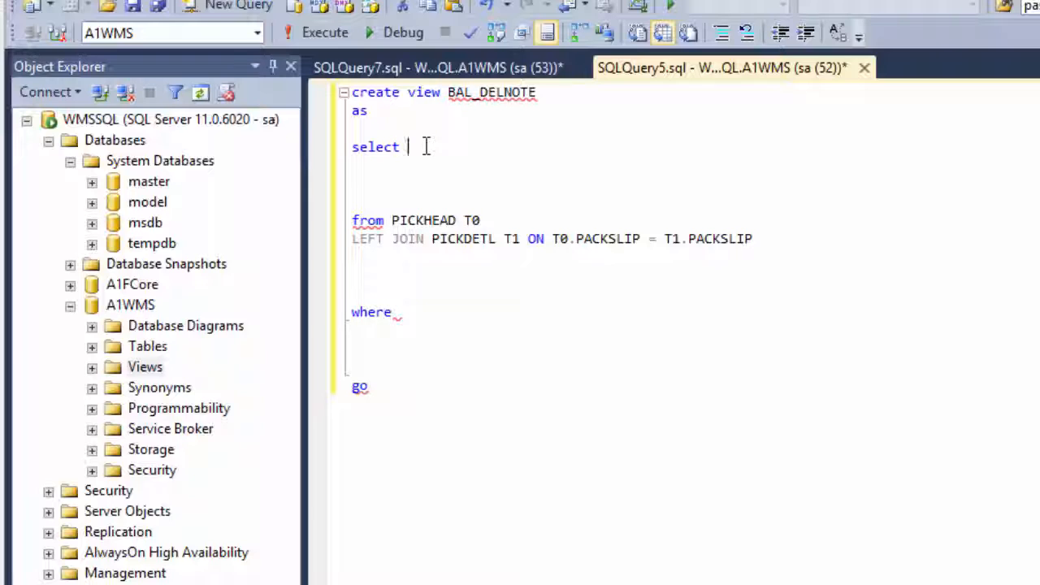
Add the columns T0.PACKSLIP and T0.CUST_NUM to the select list
{"action": "type", "text": "T0.PA"}
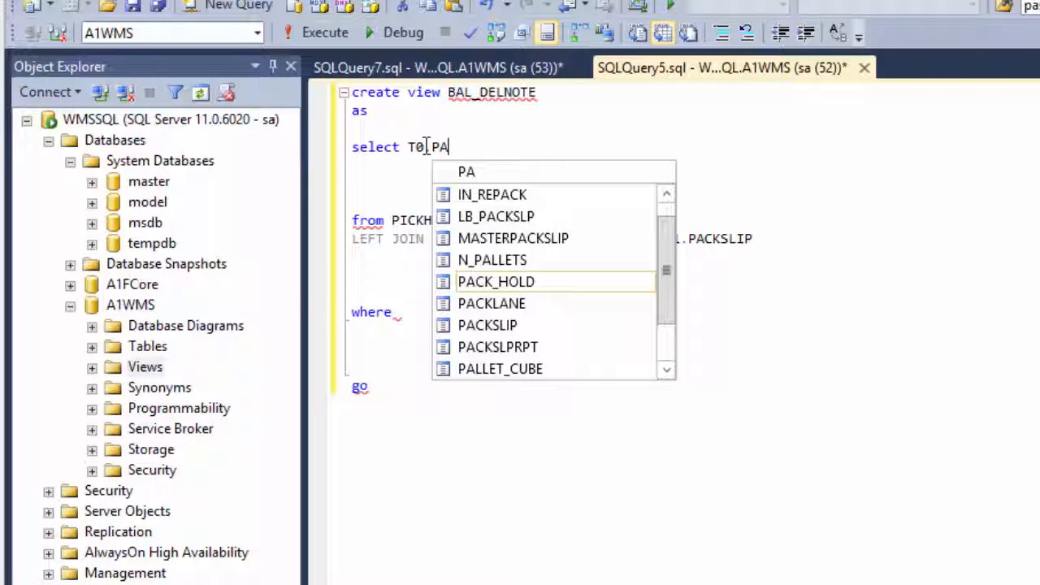
{"action": "double_click", "coordinate": [504, 324]}
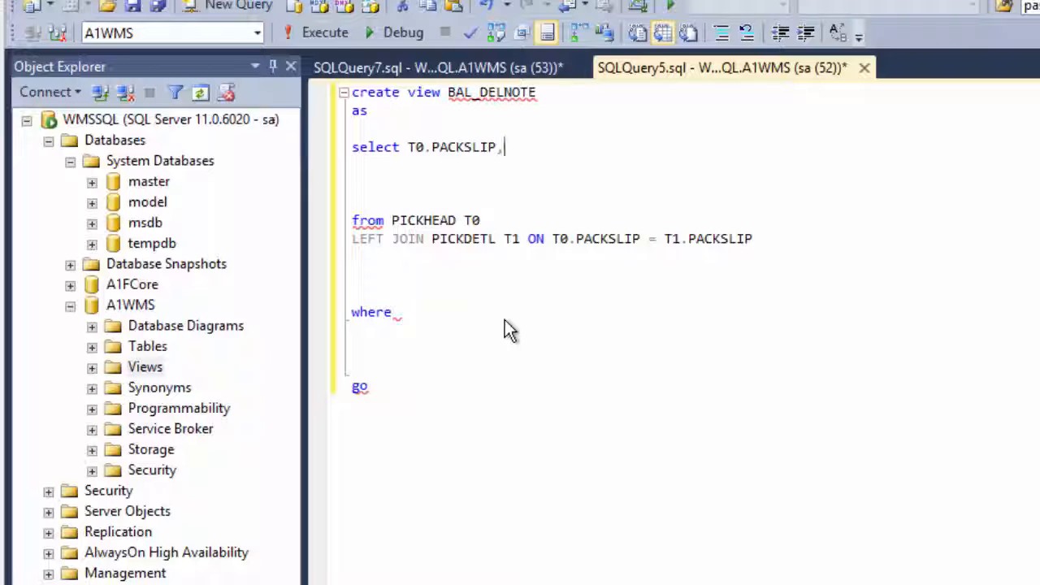
{"action": "type", "text": "T0.CUS"}
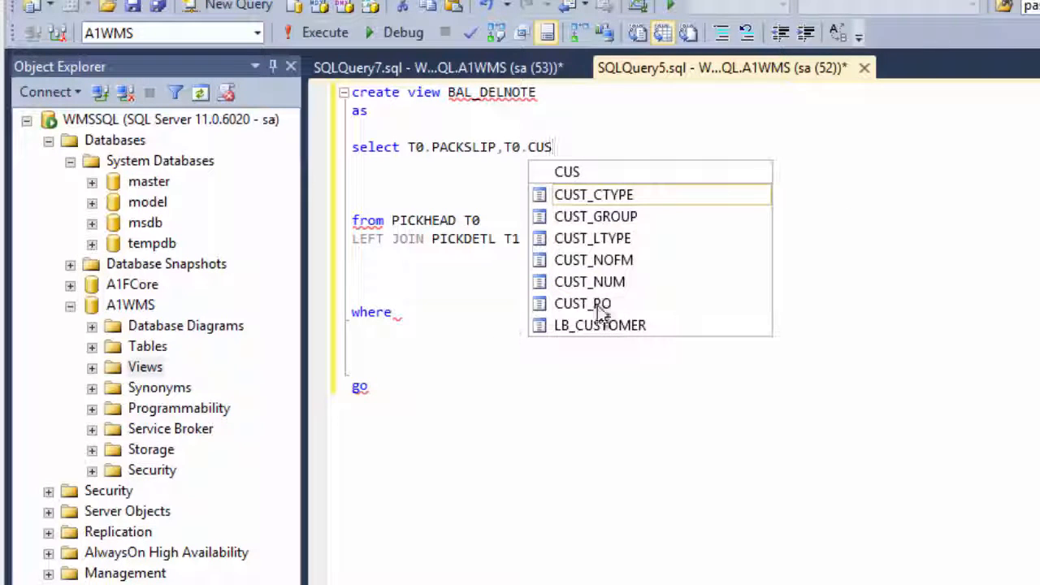
{"action": "double_click", "coordinate": [612, 282]}
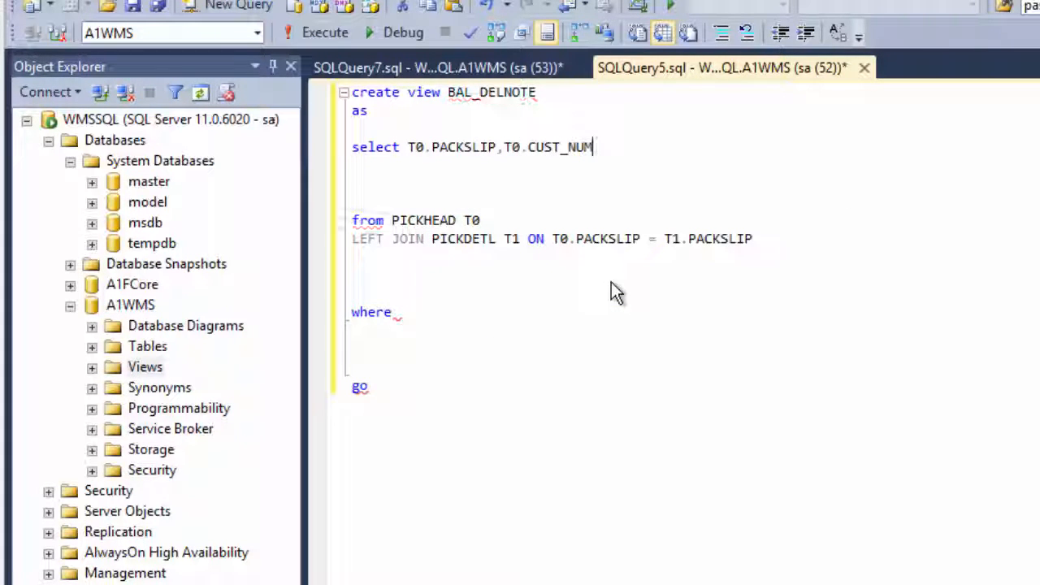
Add the T0.SHIP_NAME column to the select list after T0.CUST_NUM
{"action": "type", "text": ",T0.CUST"}
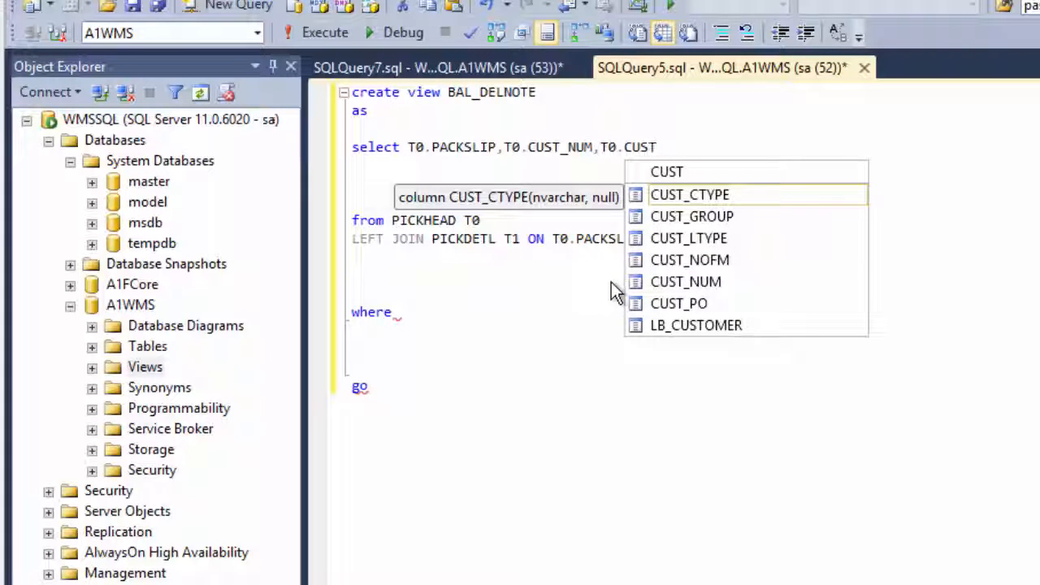
{"action": "key", "text": "BackSpace"}
{"action": "key", "text": "BackSpace"}
{"action": "key", "text": "BackSpace"}
{"action": "key", "text": "BackSpace"}
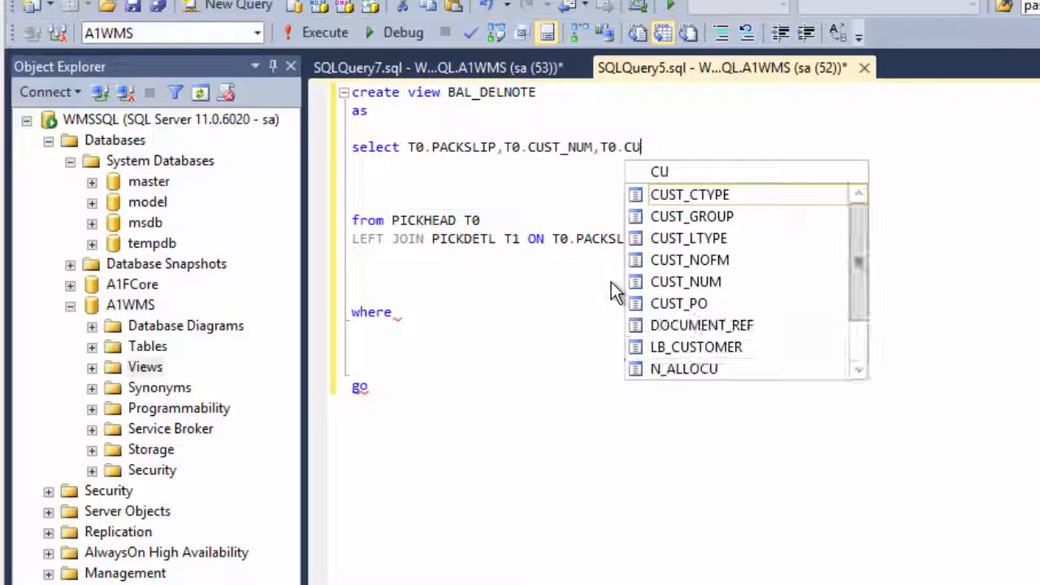
{"action": "type", "text": "SHIP"}
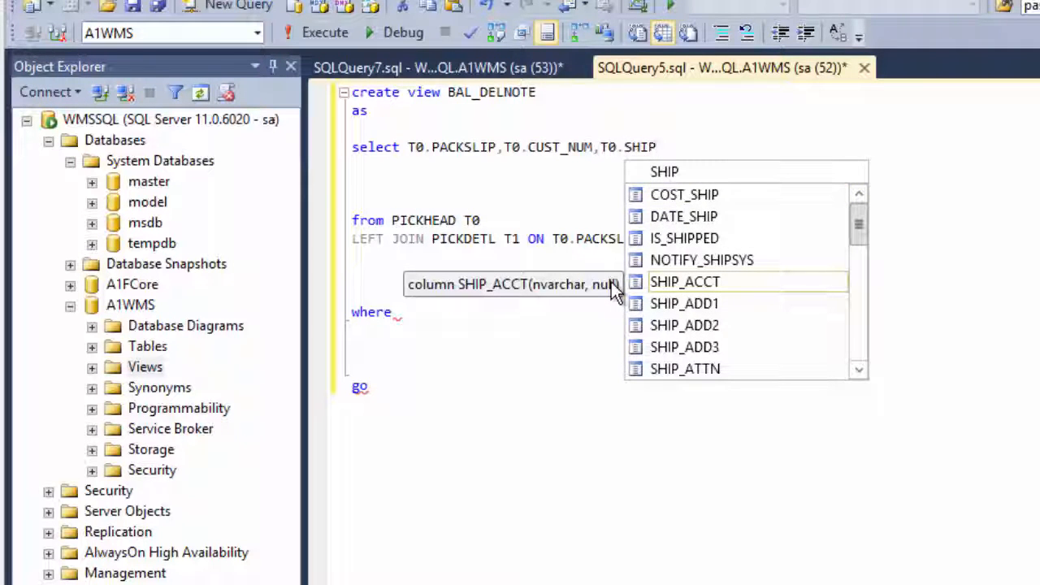
{"action": "type", "text": "_"}
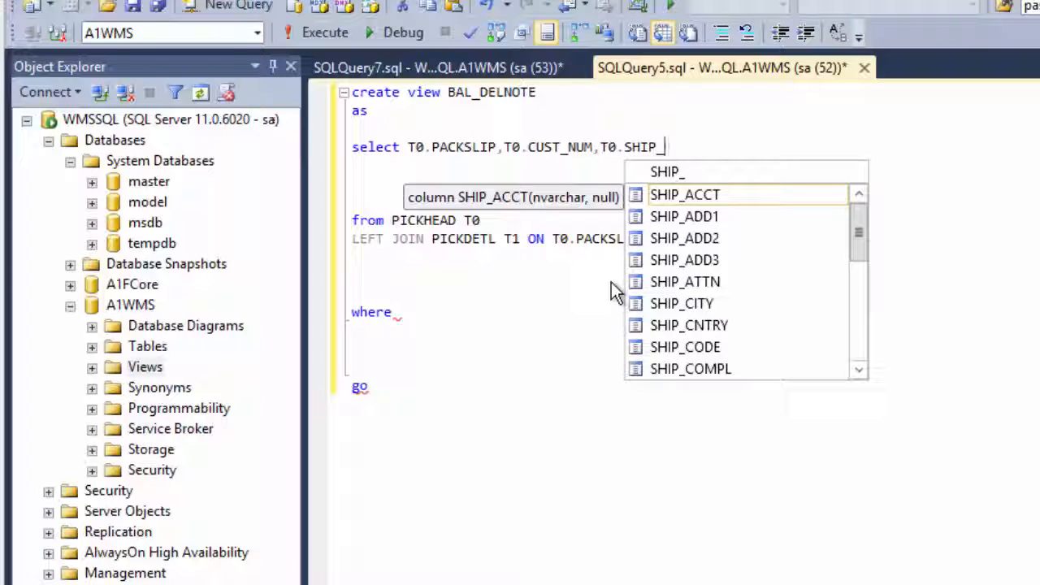
{"action": "type", "text": "N"}
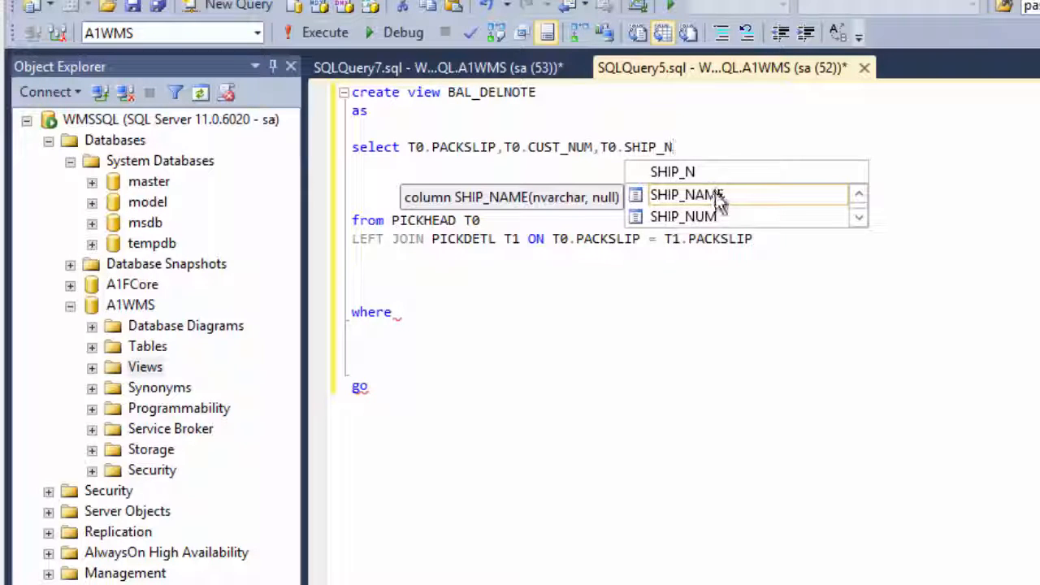
{"action": "key", "text": "Tab"}
Add the address columns T0.SHIP_ADD1 and T0.SHIP_ADD2 to the select list
{"action": "type", "text": ",T0."}
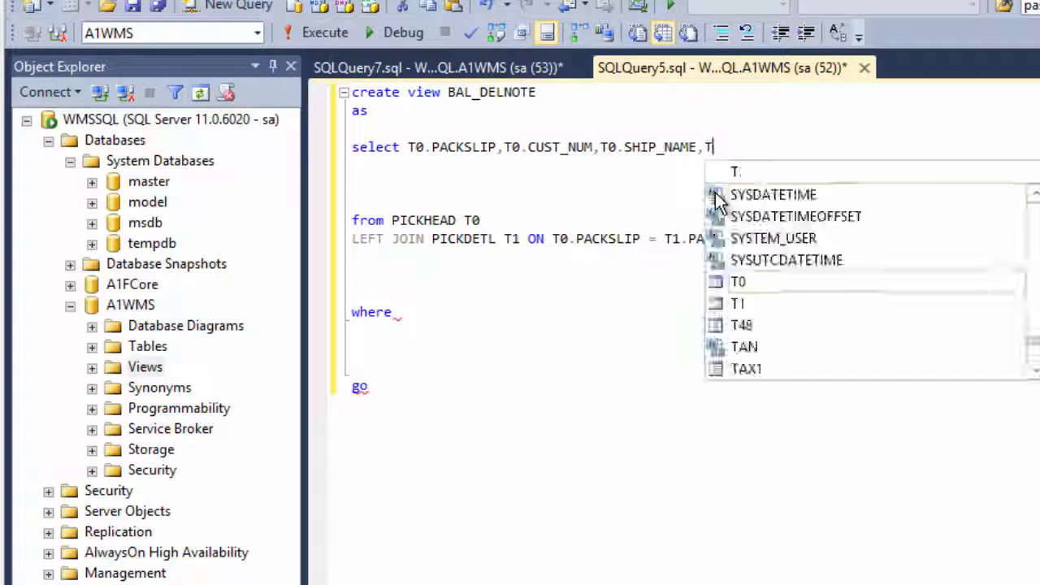
{"action": "type", "text": "SHIP"}
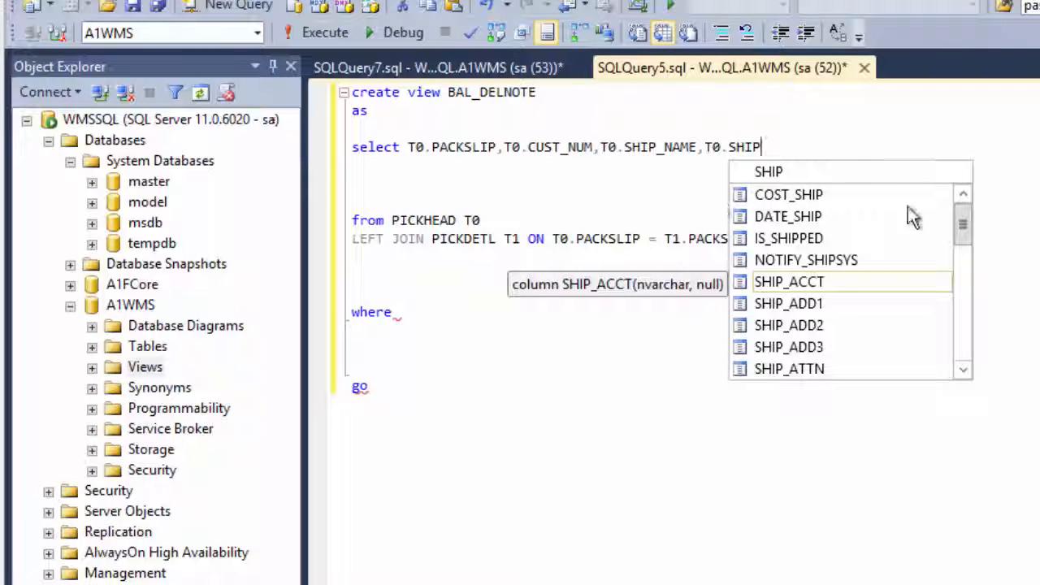
{"action": "double_click", "coordinate": [827, 303]}
{"action": "type", "text": ",T0.SH"}
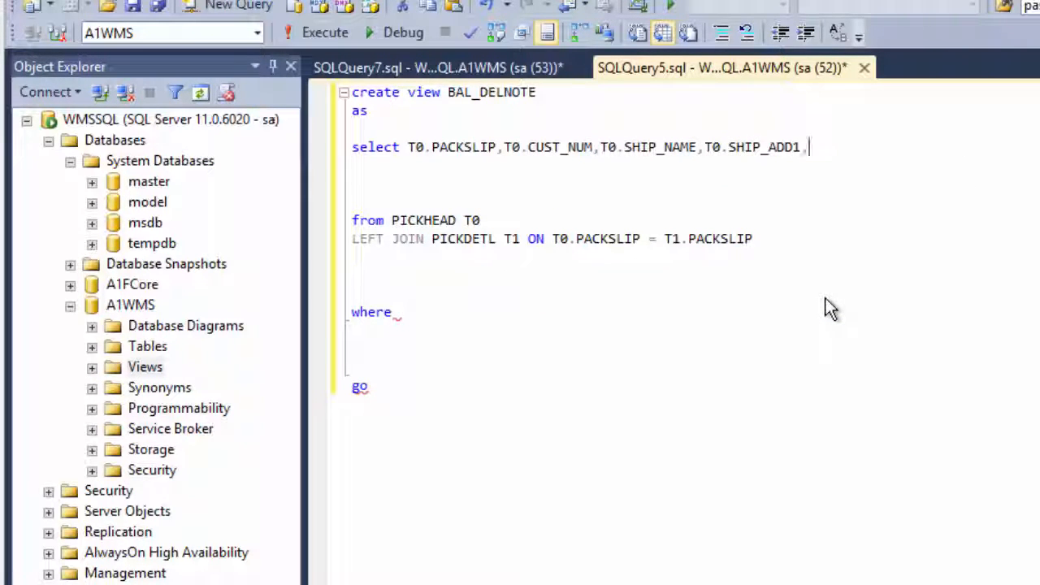
{"action": "type", "text": "IP"}
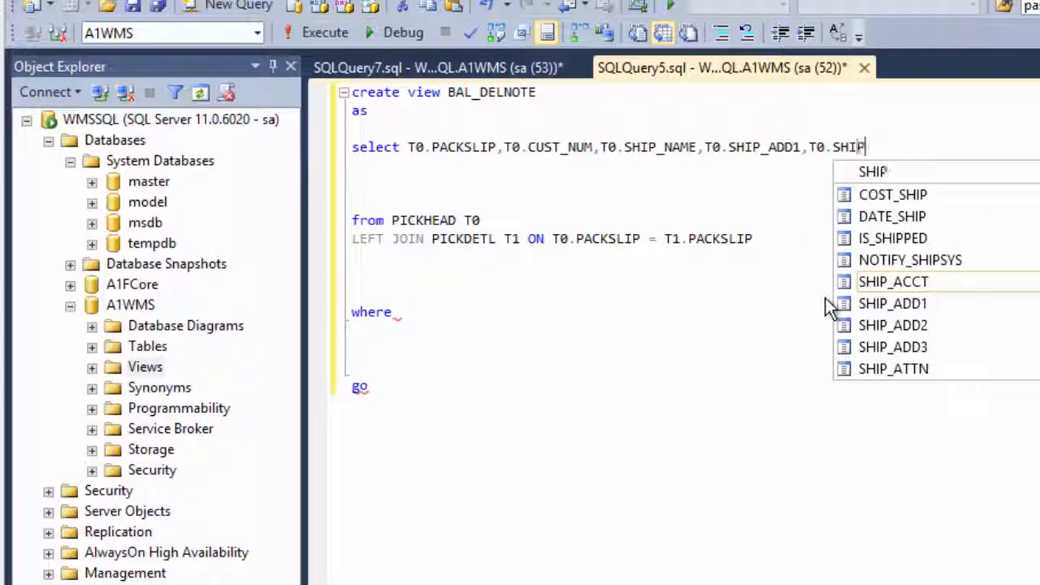
{"action": "double_click", "coordinate": [929, 328]}
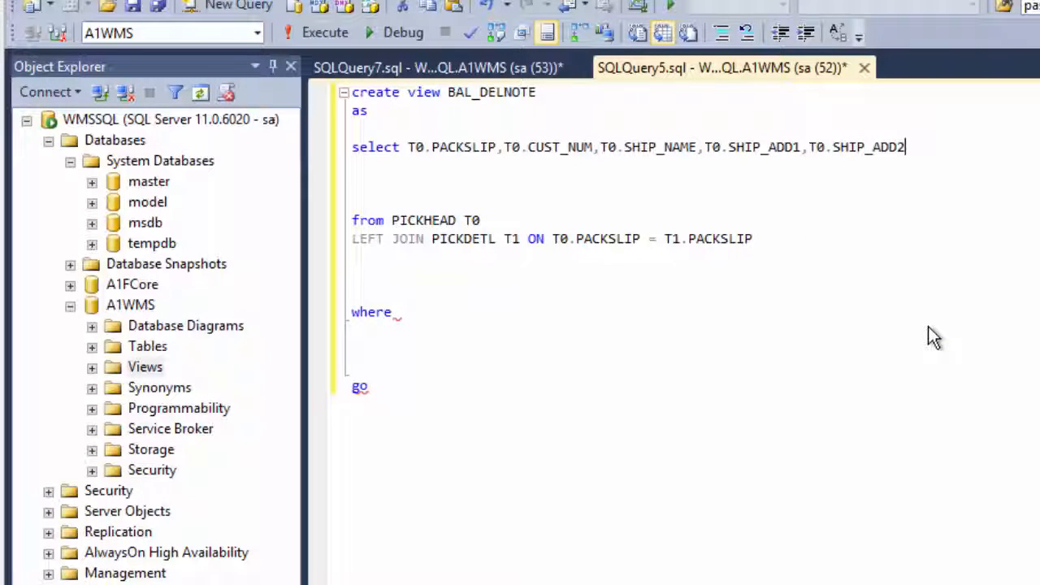
Add the columns T0.SHIP_ADD3 and T0.DATE_REQD to the end of the select list
{"action": "type", "text": ",T0O."}
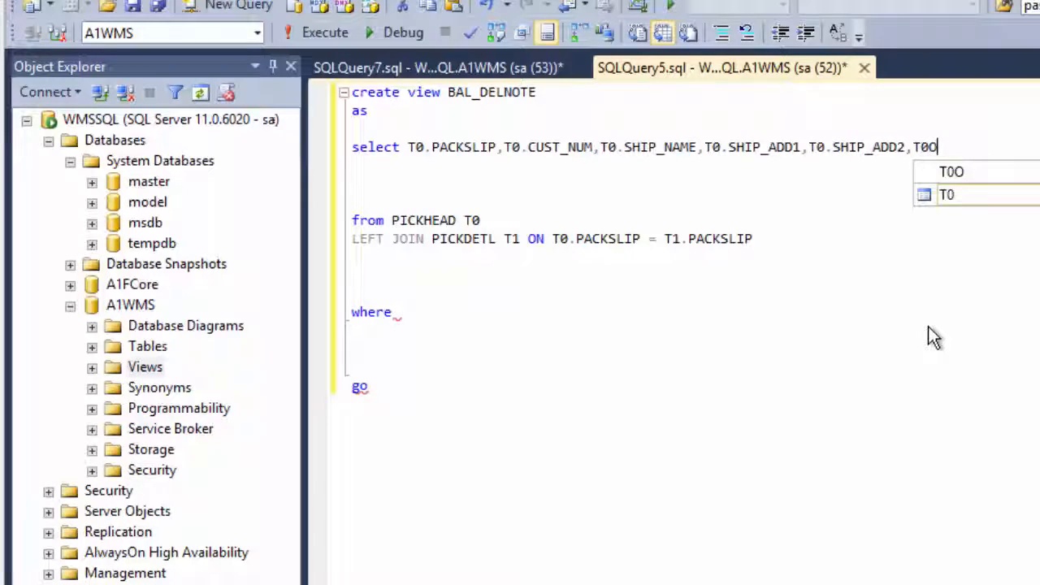
{"action": "type", "text": ".SHIP"}
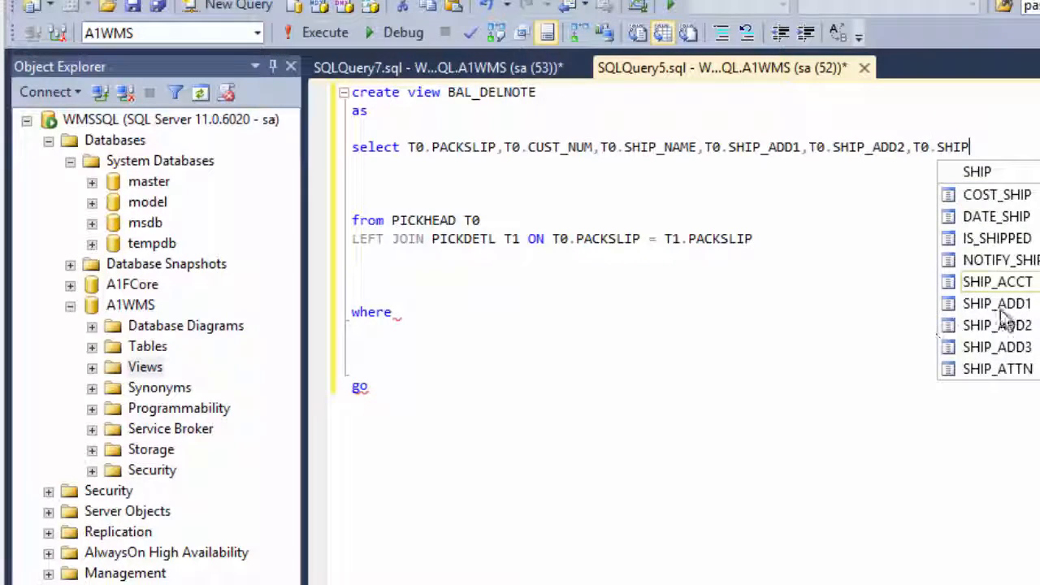
{"action": "double_click", "coordinate": [1000, 347]}
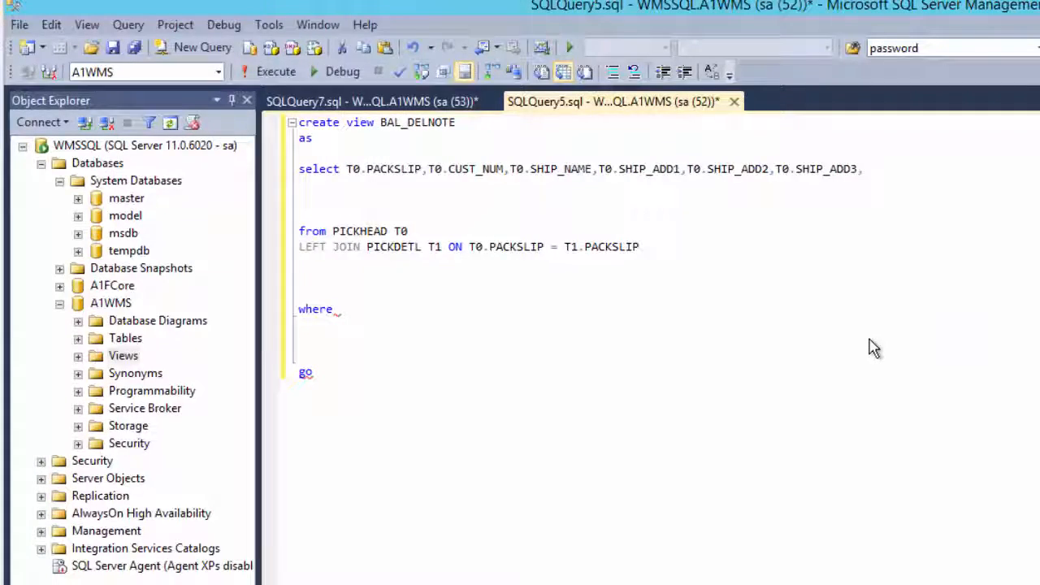
{"action": "type", "text": ","}
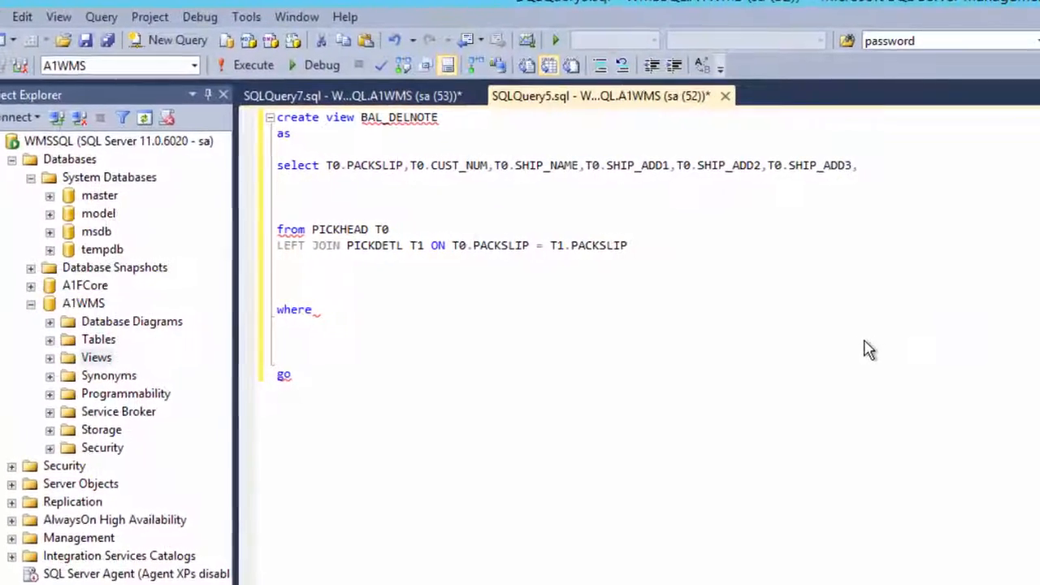
{"action": "type", "text": "T0.RE"}
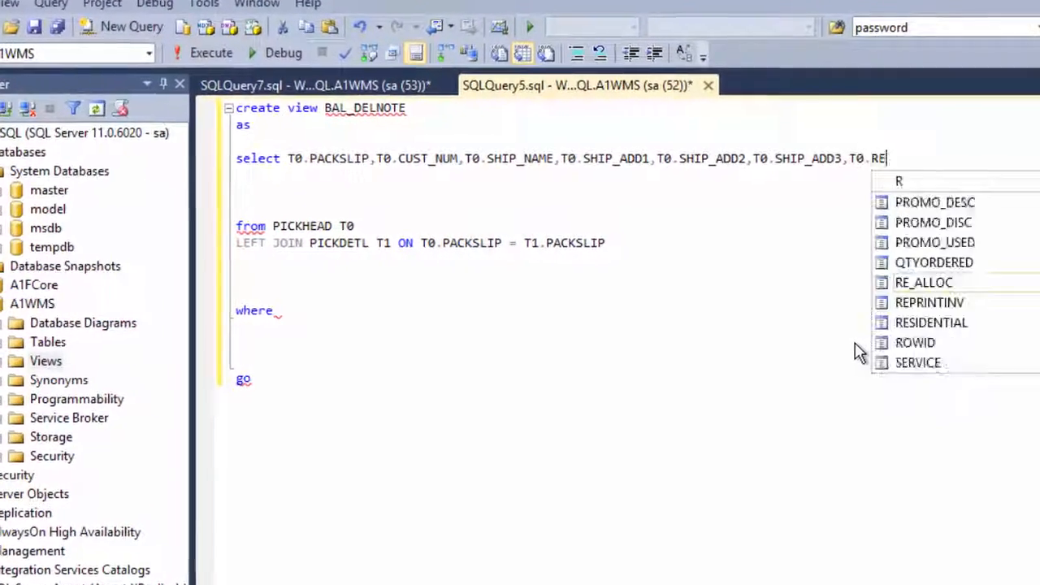
{"action": "type", "text": "Q"}
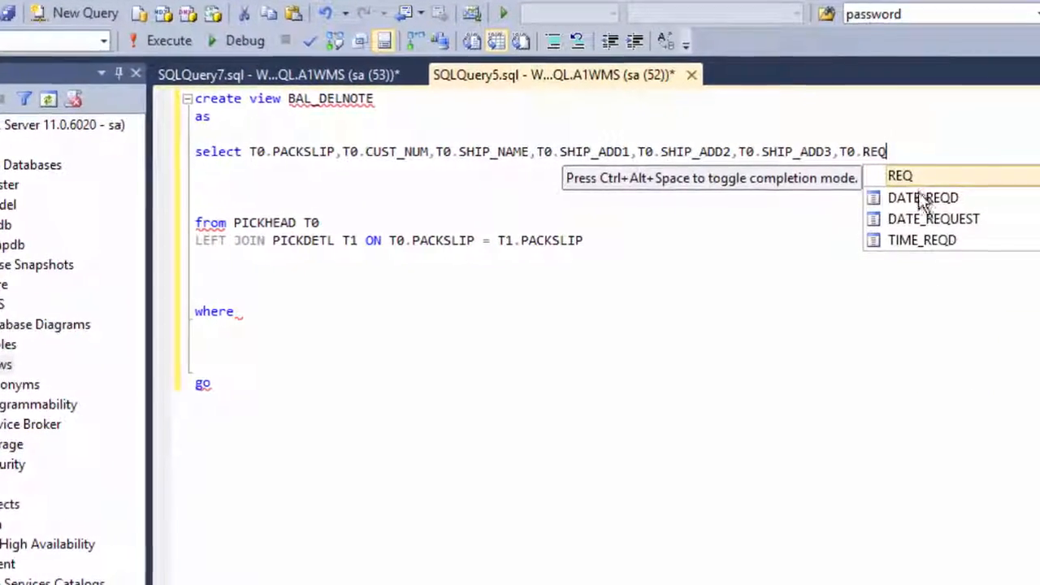
{"action": "double_click", "coordinate": [923, 199]}
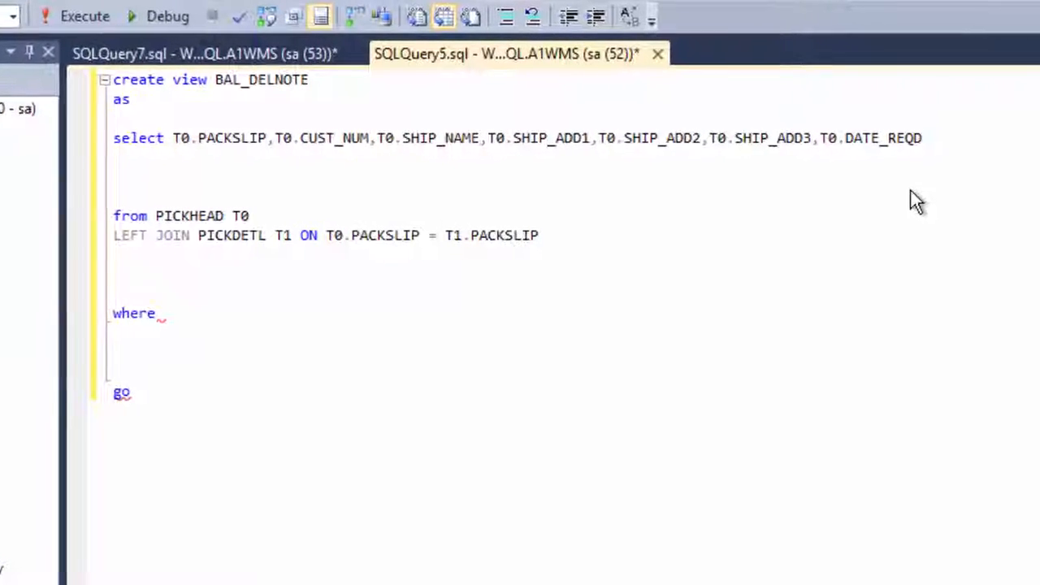
{"action": "type", "text": ","}
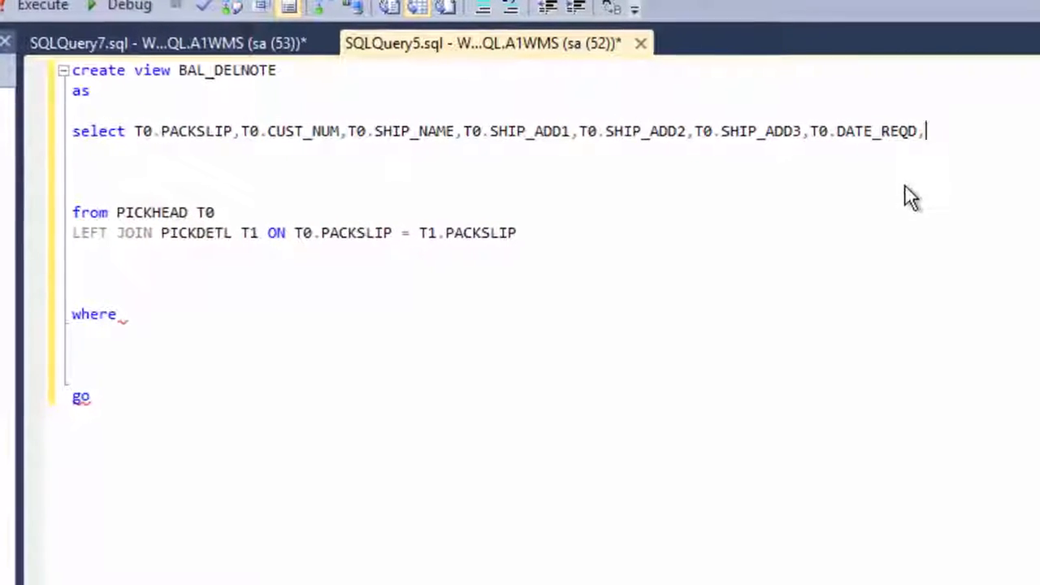
Continue the select list two lines further down with the column T1.PRODUCT
{"action": "key", "text": "Return"}
{"action": "key", "text": "Return"}
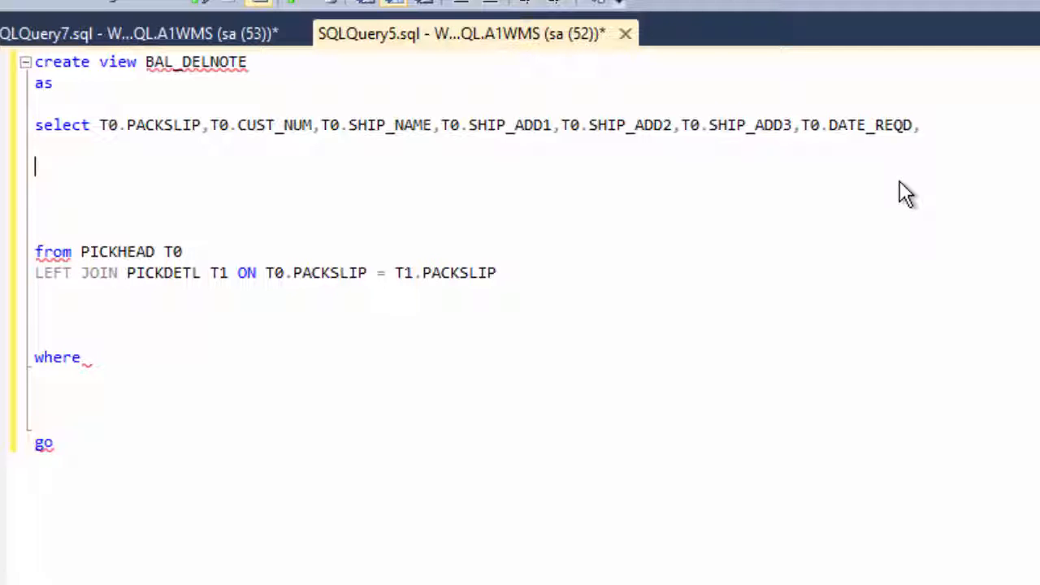
{"action": "type", "text": "T1."}
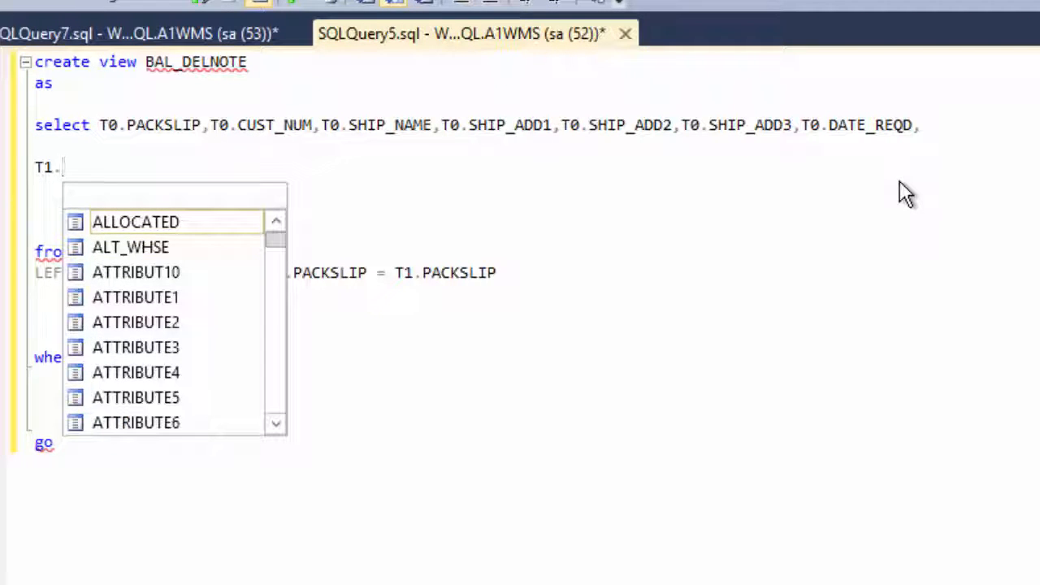
{"action": "type", "text": "PRO"}
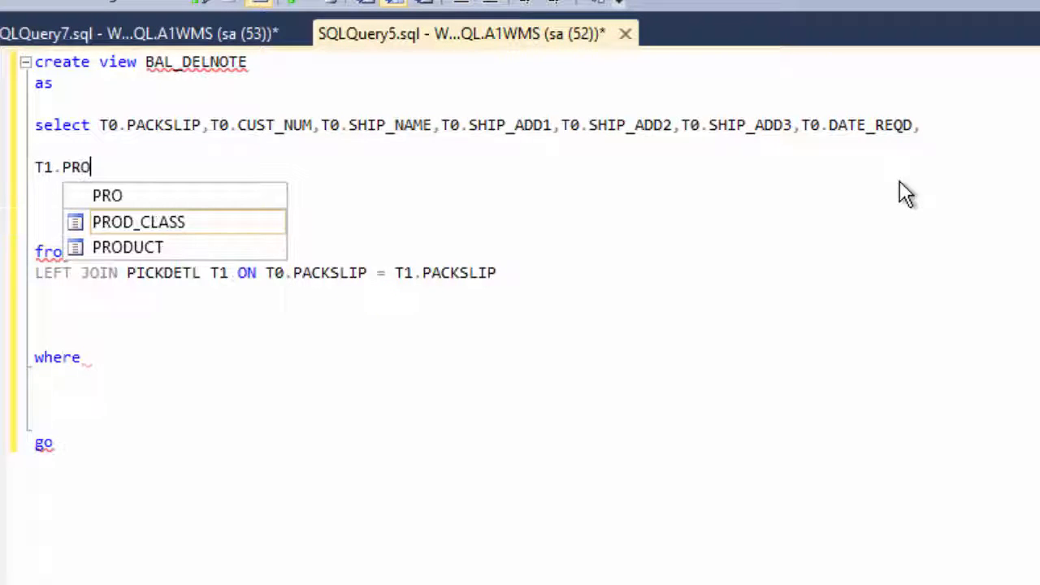
{"action": "double_click", "coordinate": [141, 254]}
{"action": "type", "text": ","}
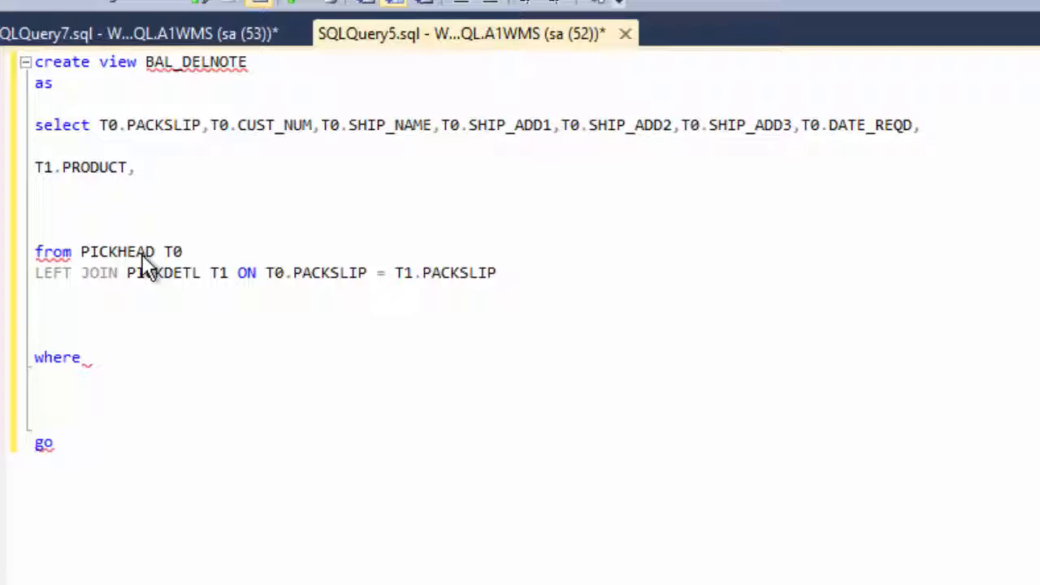
{"action": "type", "text": "T1.QTY"}
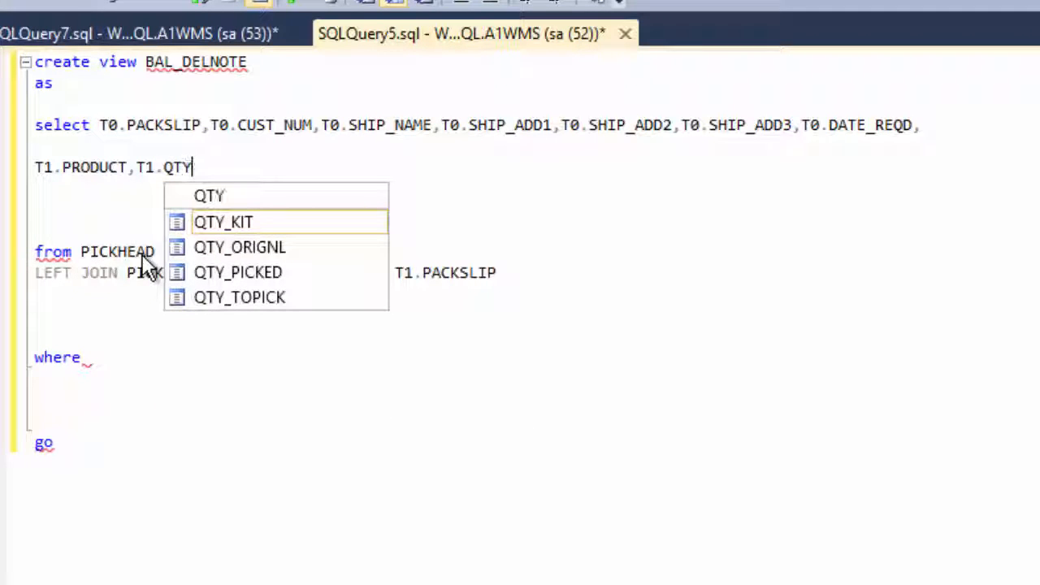
Add the quantity columns T1.QTY_ORIGNL and T1.QTY_PICKED after T1.PRODUCT
{"action": "double_click", "coordinate": [231, 244]}
{"action": "type", "text": ","}
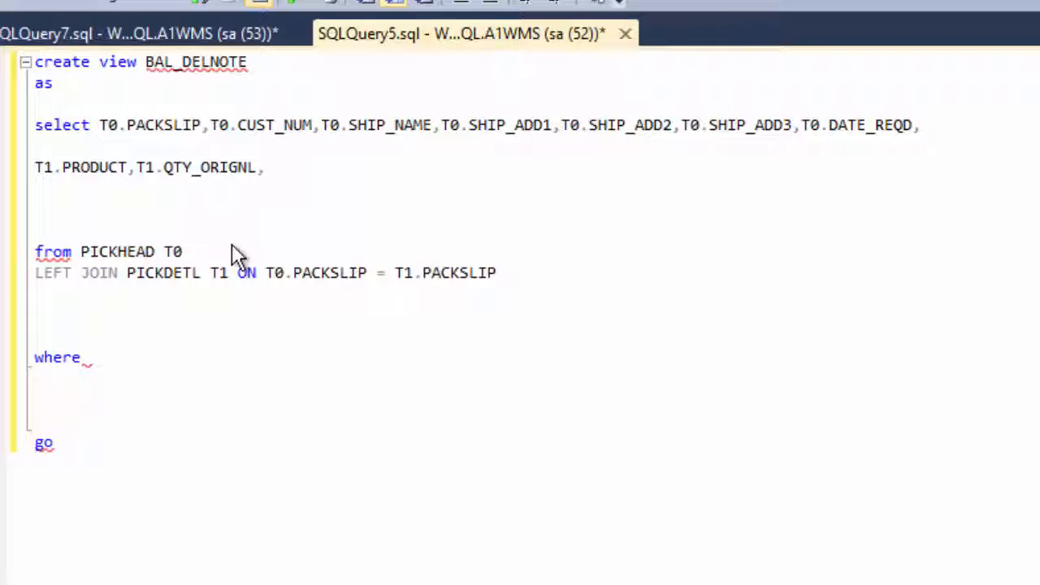
{"action": "type", "text": "T1"}
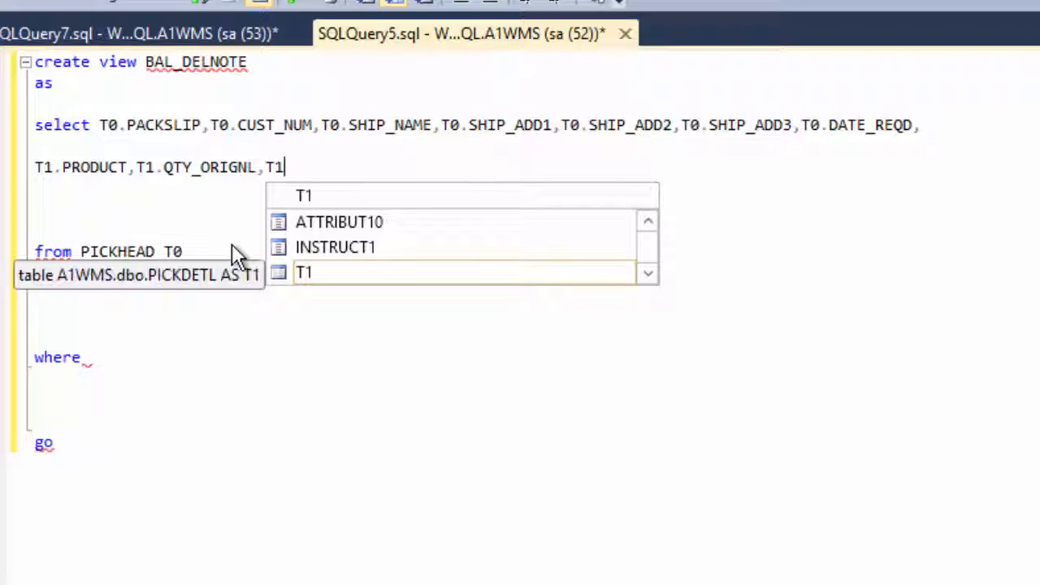
{"action": "type", "text": ".QTY"}
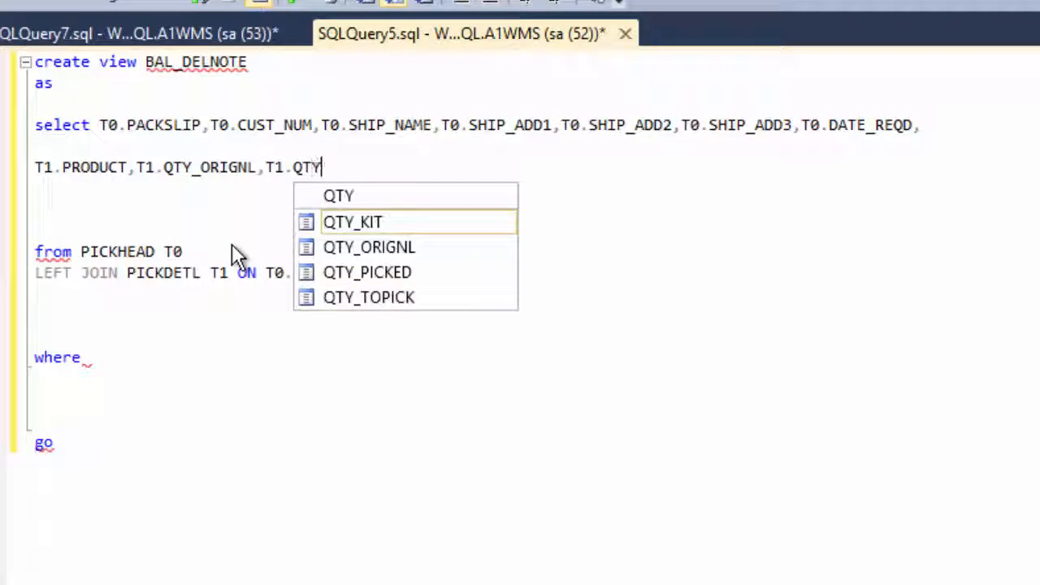
{"action": "double_click", "coordinate": [382, 273]}
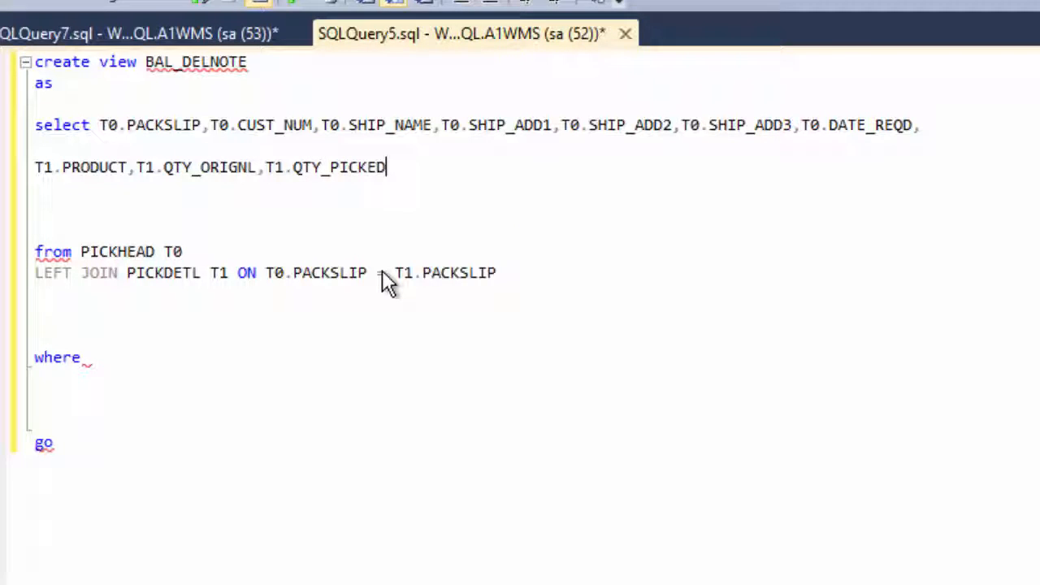
Add a calculated column to the select list that subtracts T1.QTY_PICKED from T1.QTY_ORIGNL
{"action": "type", "text": ", T"}
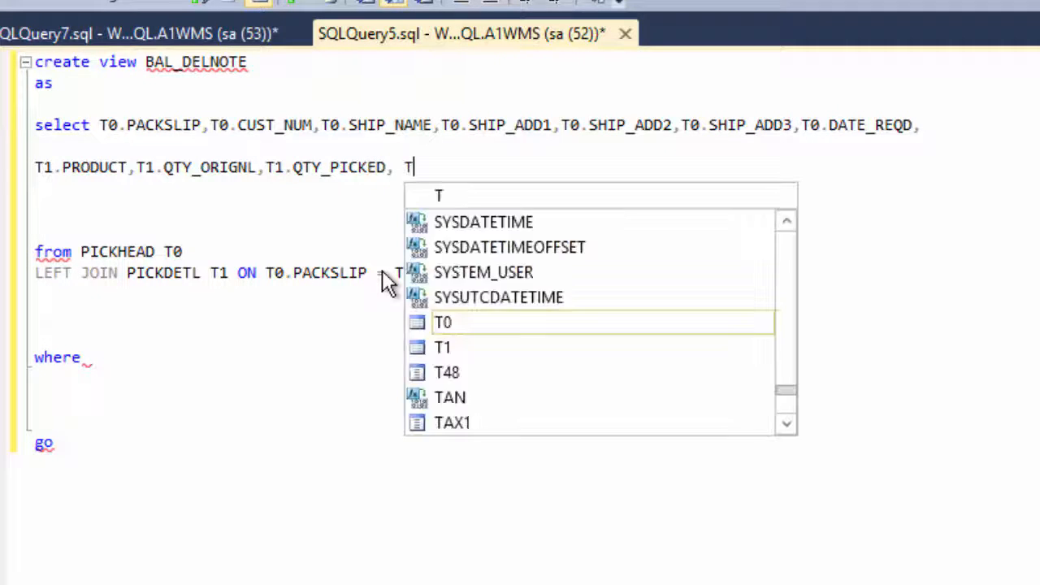
{"action": "type", "text": "1."}
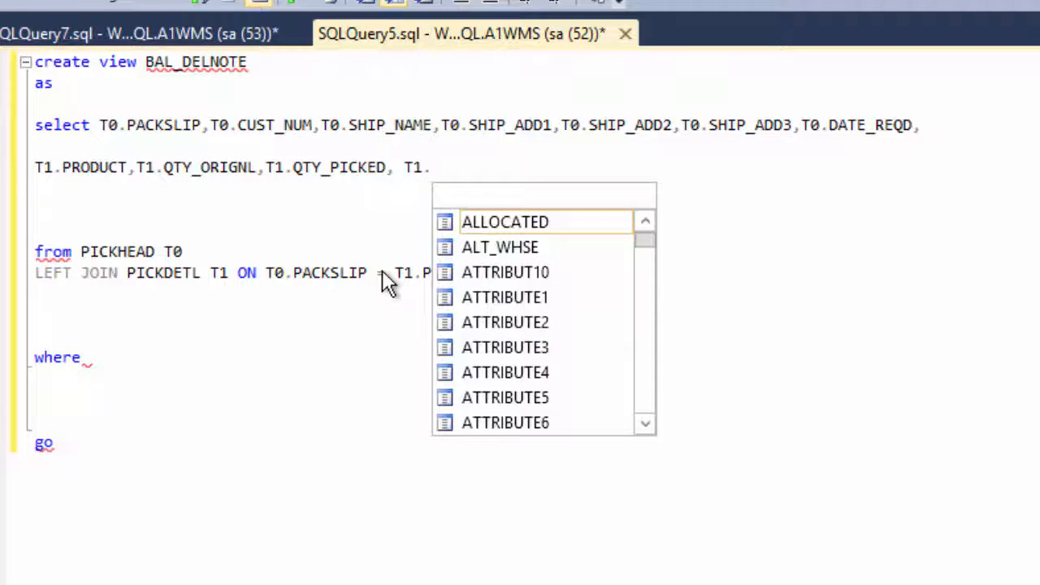
{"action": "type", "text": "QTY"}
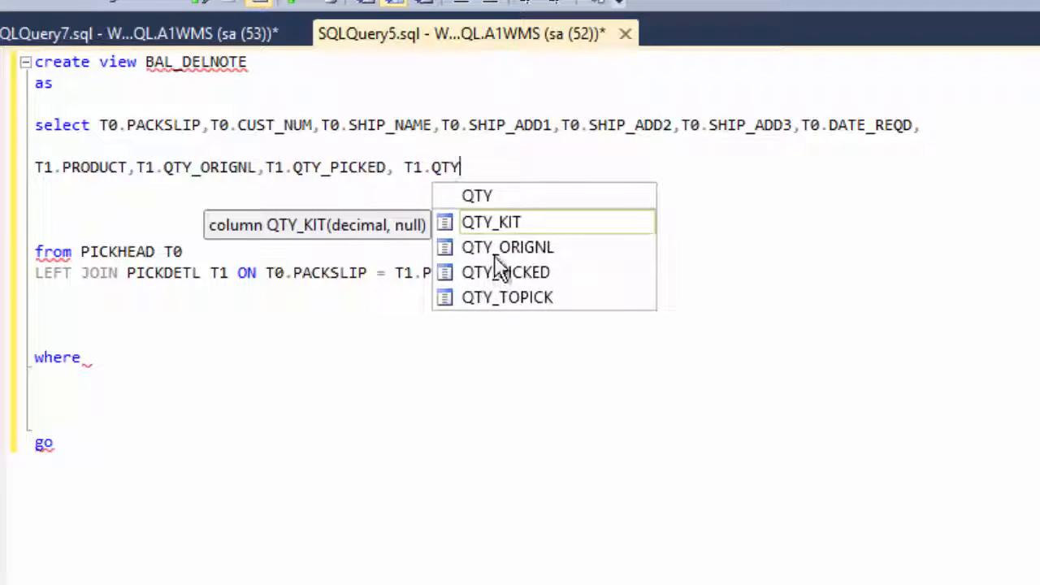
{"action": "double_click", "coordinate": [495, 257]}
{"action": "type", "text": "-"}
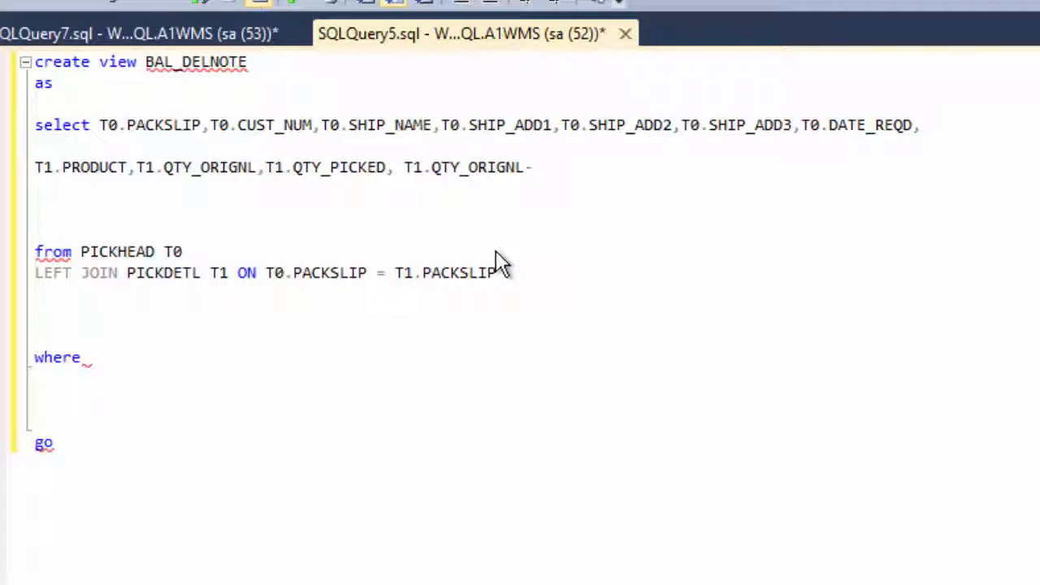
{"action": "type", "text": " T1"}
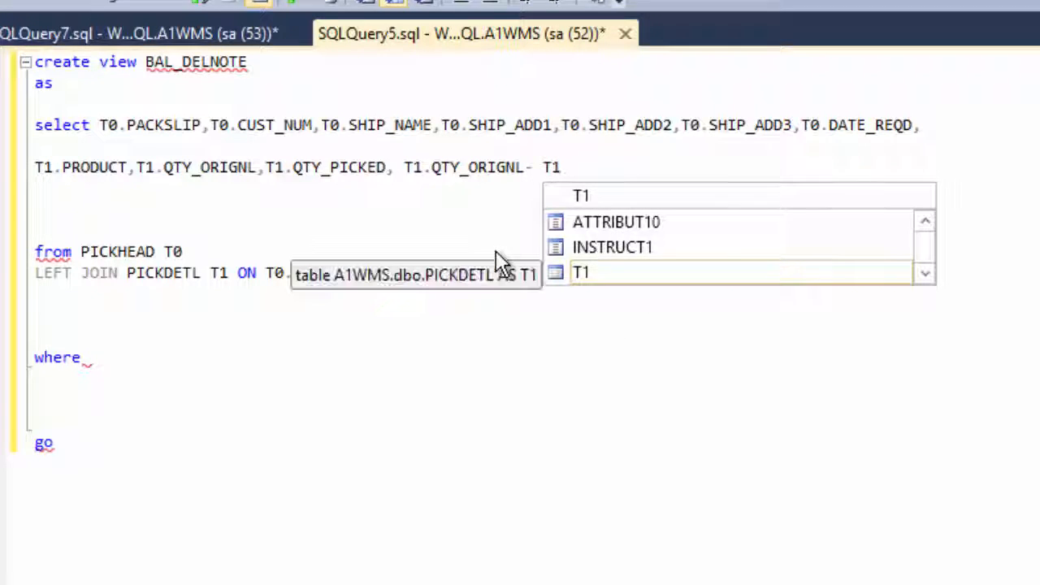
{"action": "type", "text": ".QTY"}
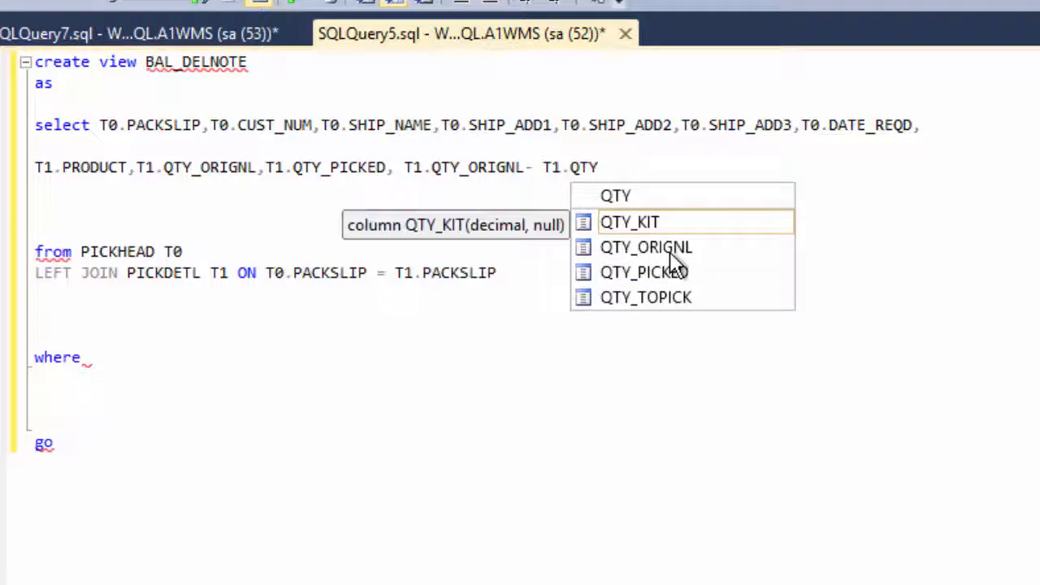
{"action": "double_click", "coordinate": [677, 273]}
Alias the calculated quantity difference as BACKORDERQTY and add the column T1.DESCRIPT after it
{"action": "type", "text": "AS "}
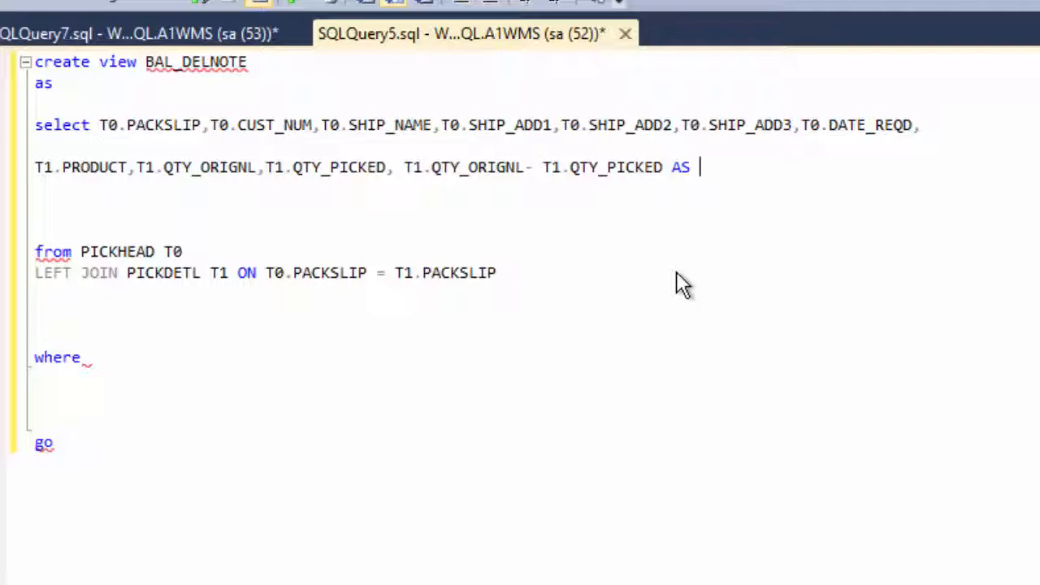
{"action": "type", "text": "bACK"}
{"action": "key", "text": "BackSpace"}
{"action": "key", "text": "BackSpace"}
{"action": "key", "text": "BackSpace"}
{"action": "key", "text": "BackSpace"}
{"action": "type", "text": "BAC"}
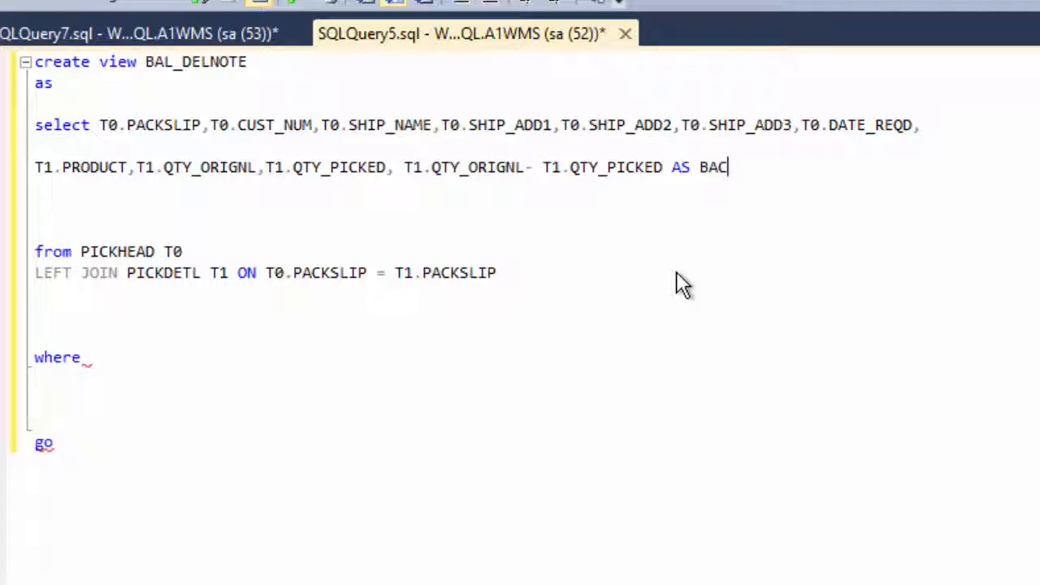
{"action": "type", "text": "KORDERQTY,"}
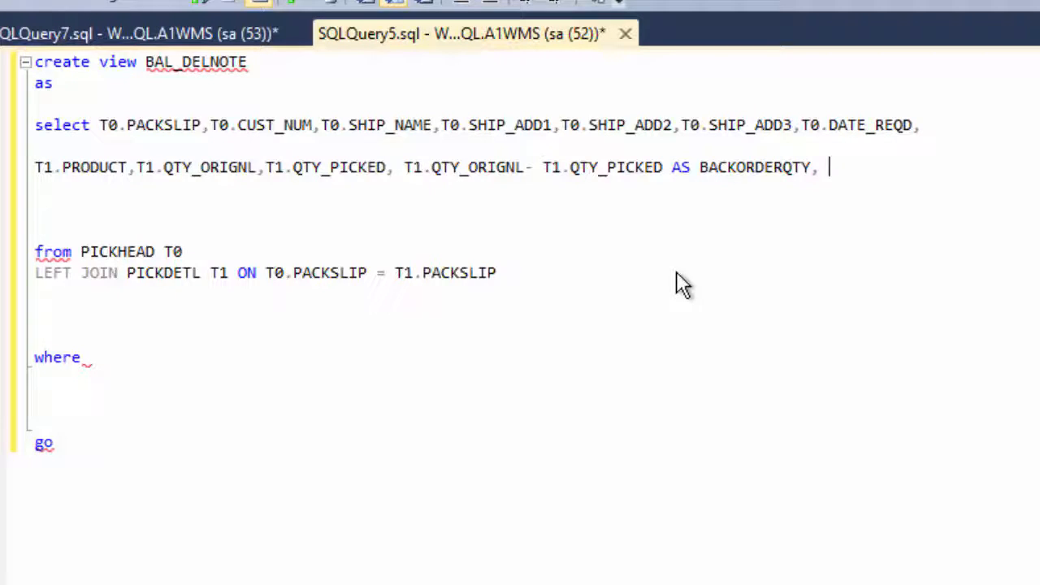
{"action": "type", "text": "T1.DES"}
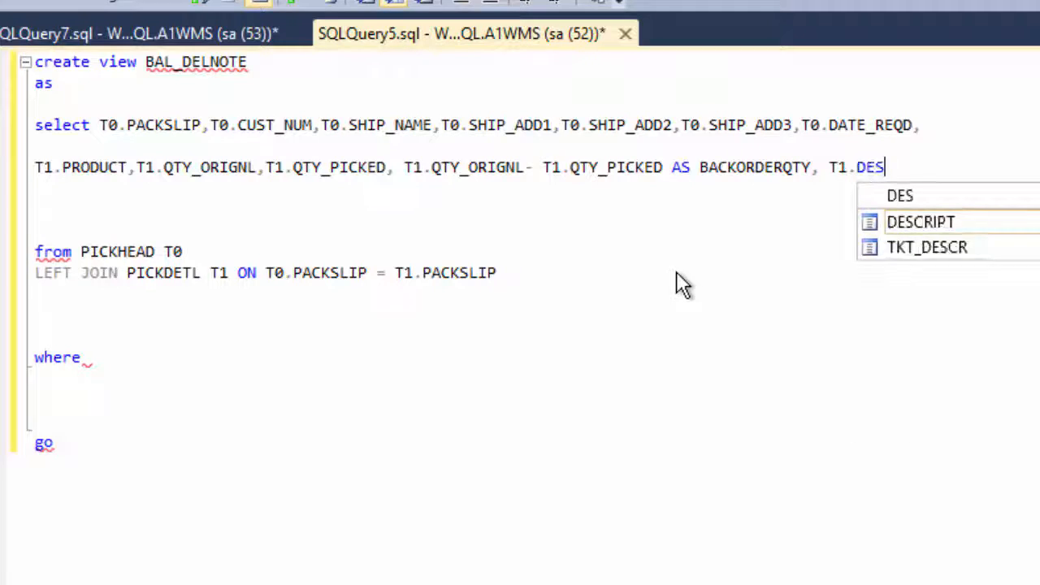
{"action": "double_click", "coordinate": [909, 222]}
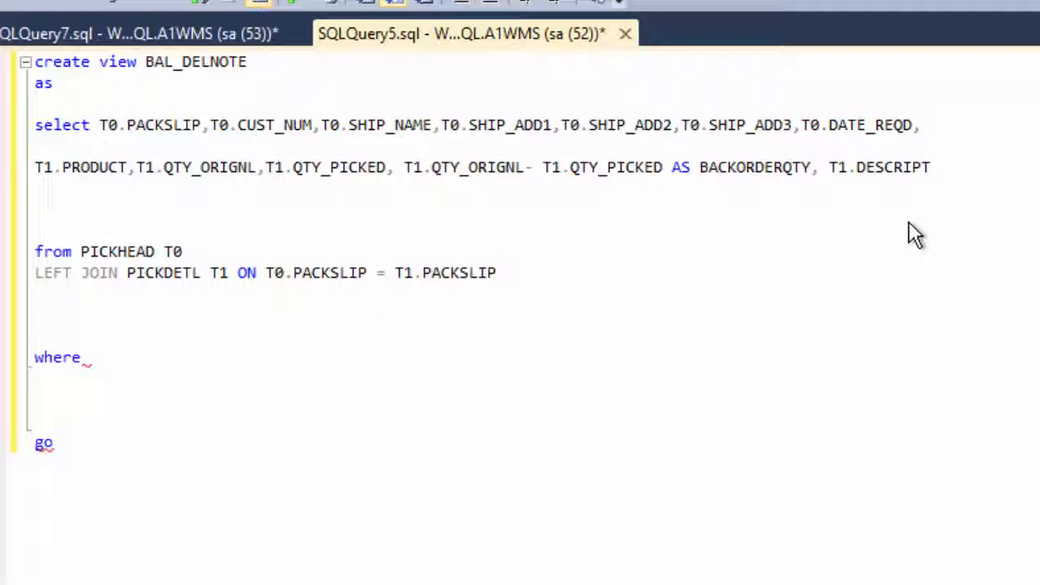
Complete the where clause with T1.QTY_PICKED>0 and execute the script to create the BAL_DELNOTE view
{"action": "left_click", "coordinate": [128, 358]}
{"action": "type", "text": "T1"}
{"action": "key", "text": "Escape"}
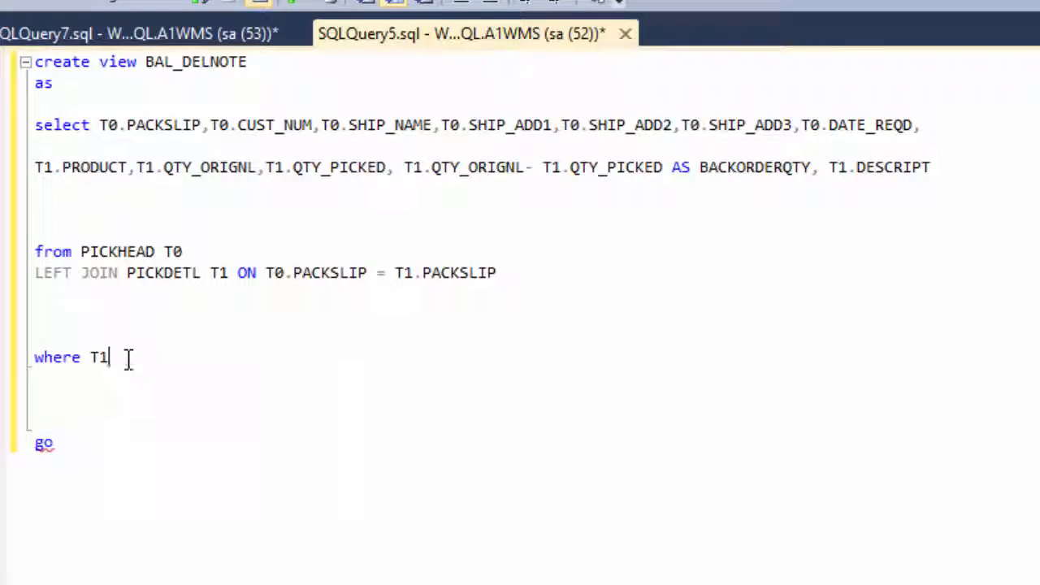
{"action": "type", "text": ".QTY"}
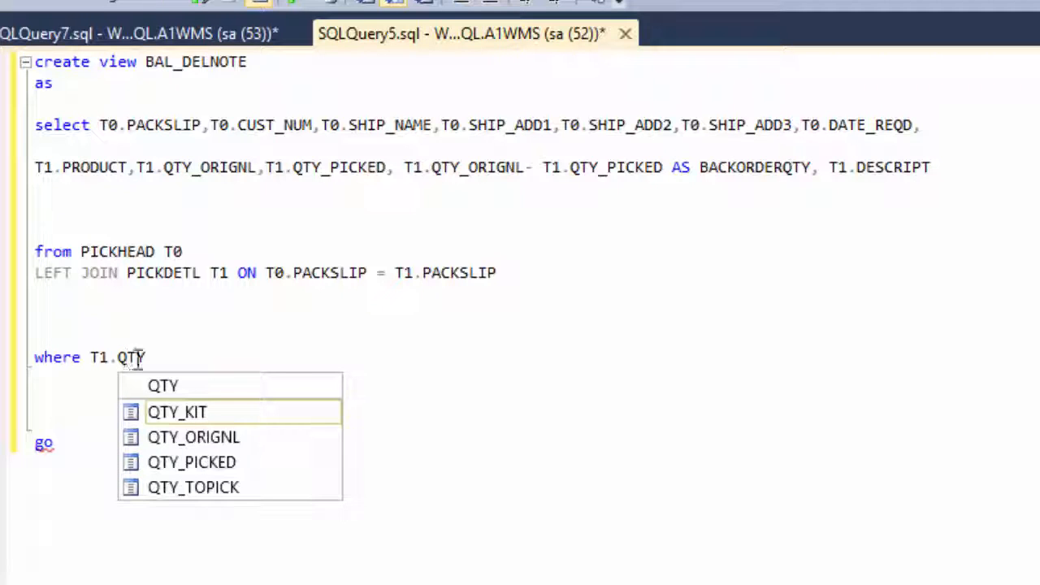
{"action": "double_click", "coordinate": [242, 460]}
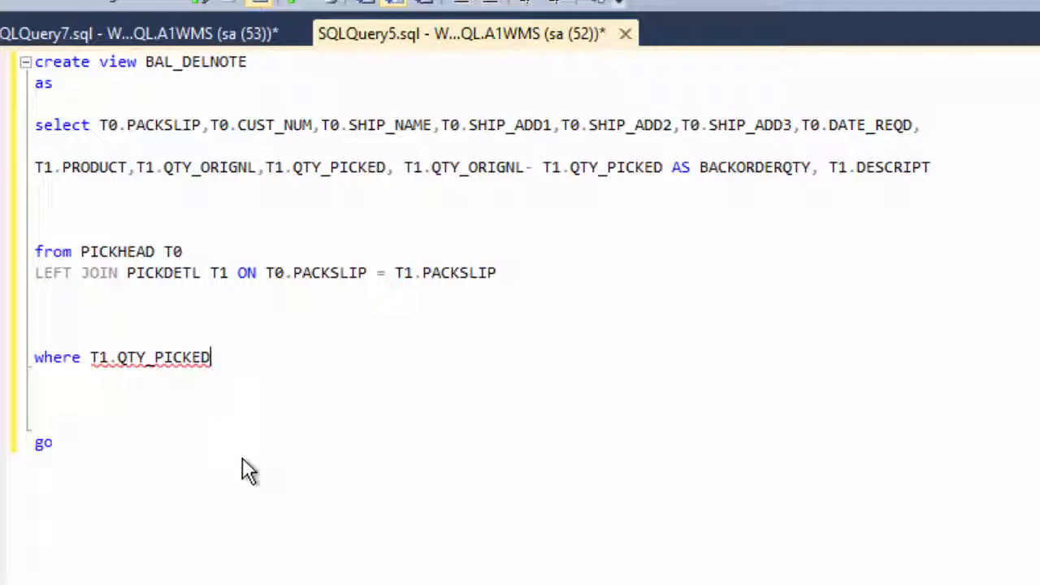
{"action": "type", "text": ">0"}
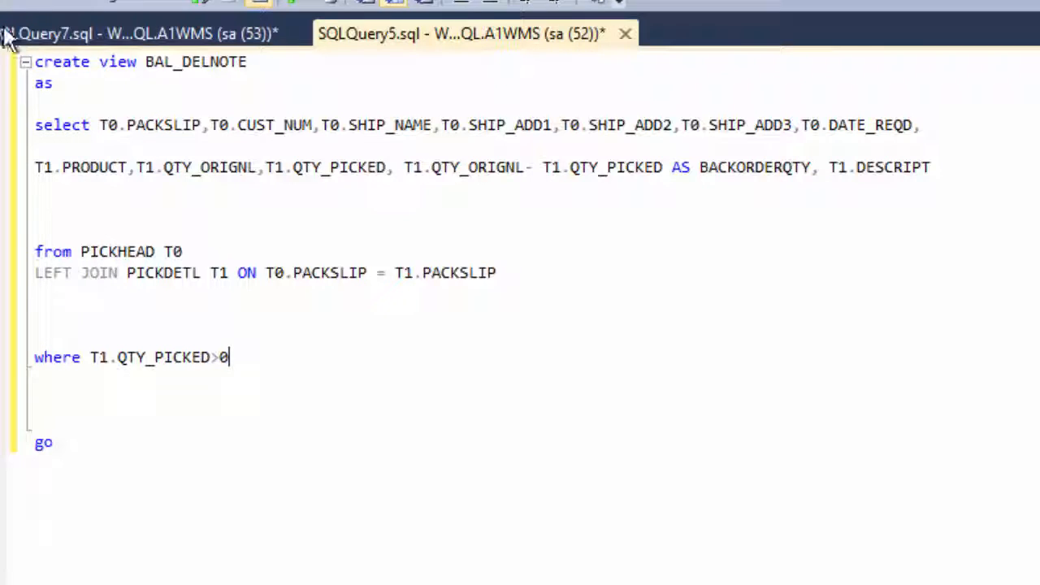
{"action": "key", "text": "F5"}
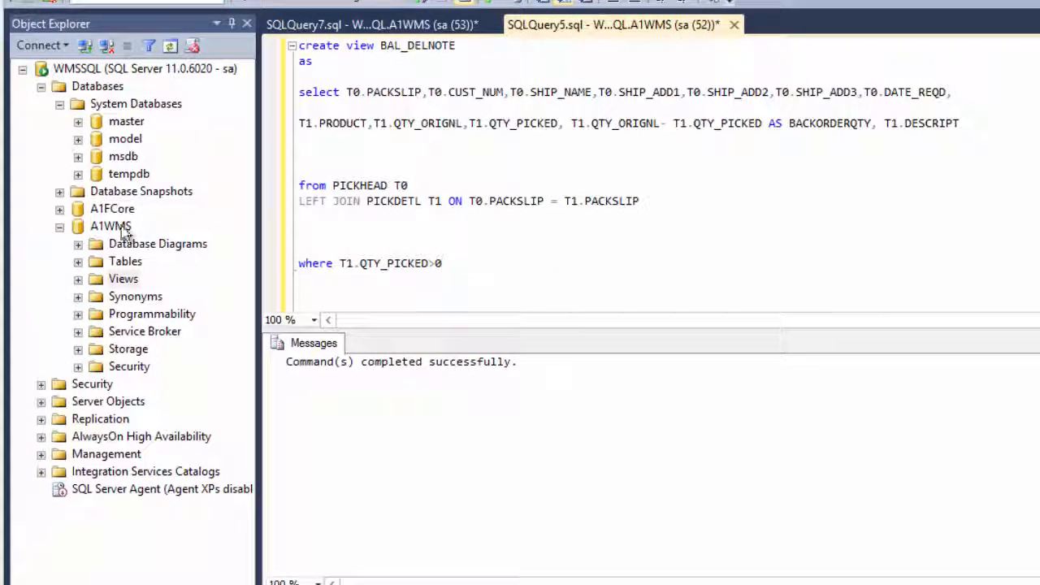
Refresh the A1WMS database and locate the BAL_DELNOTE view among its views
{"action": "right_click", "coordinate": [112, 227]}
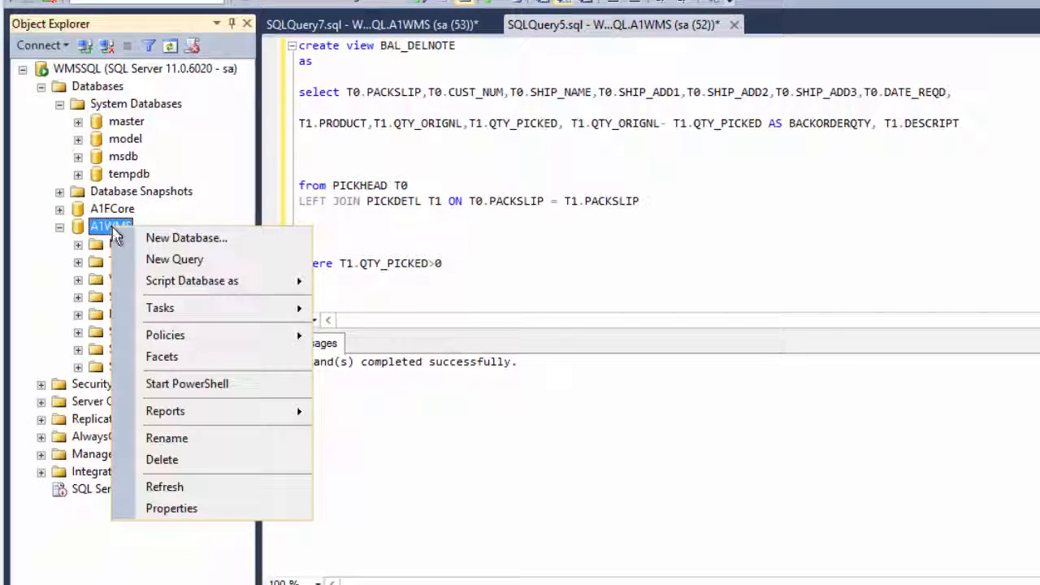
{"action": "mouse_move", "coordinate": [152, 334]}
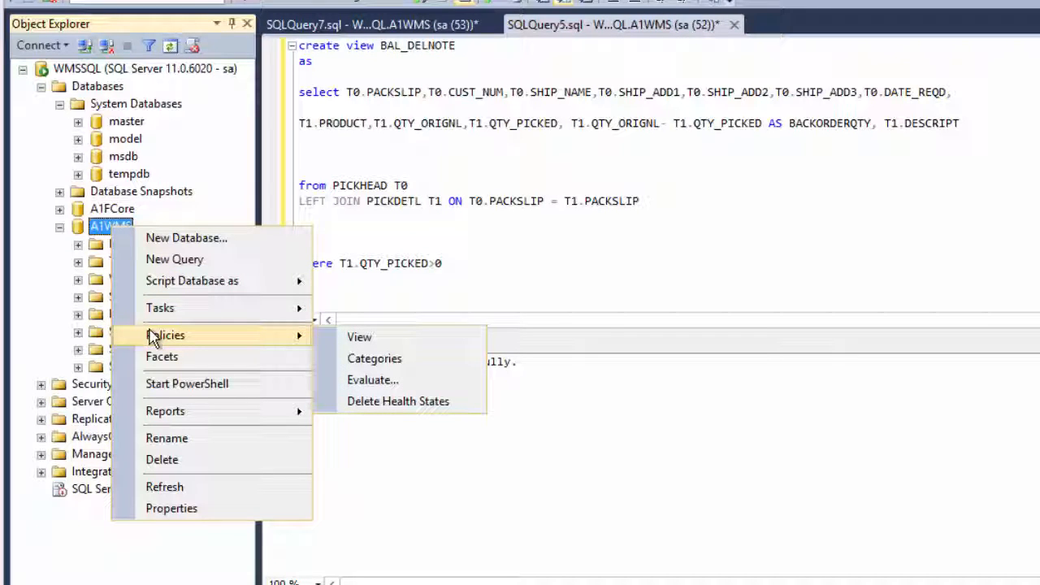
{"action": "left_click", "coordinate": [156, 487]}
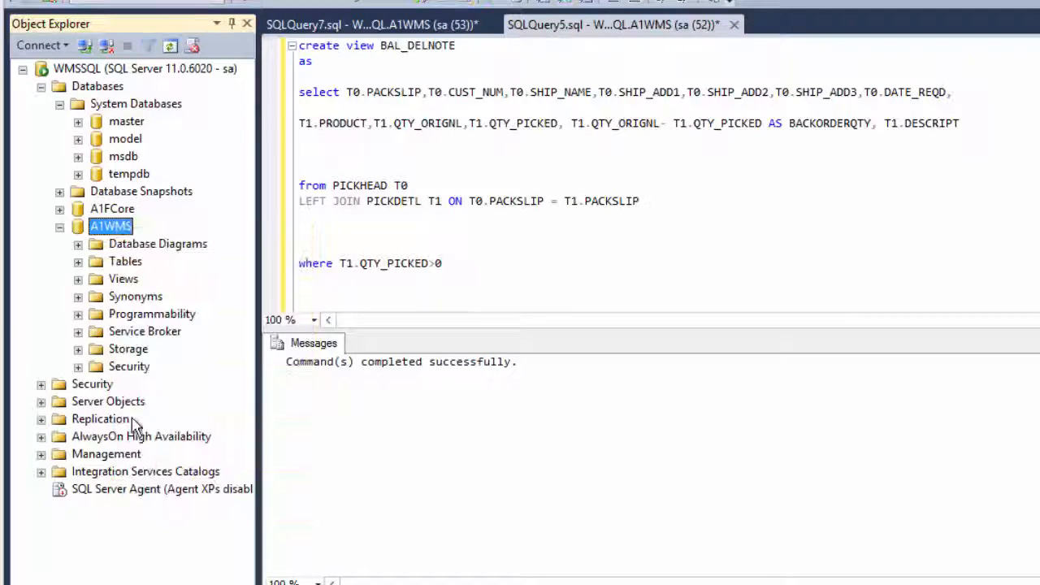
{"action": "left_click", "coordinate": [78, 279]}
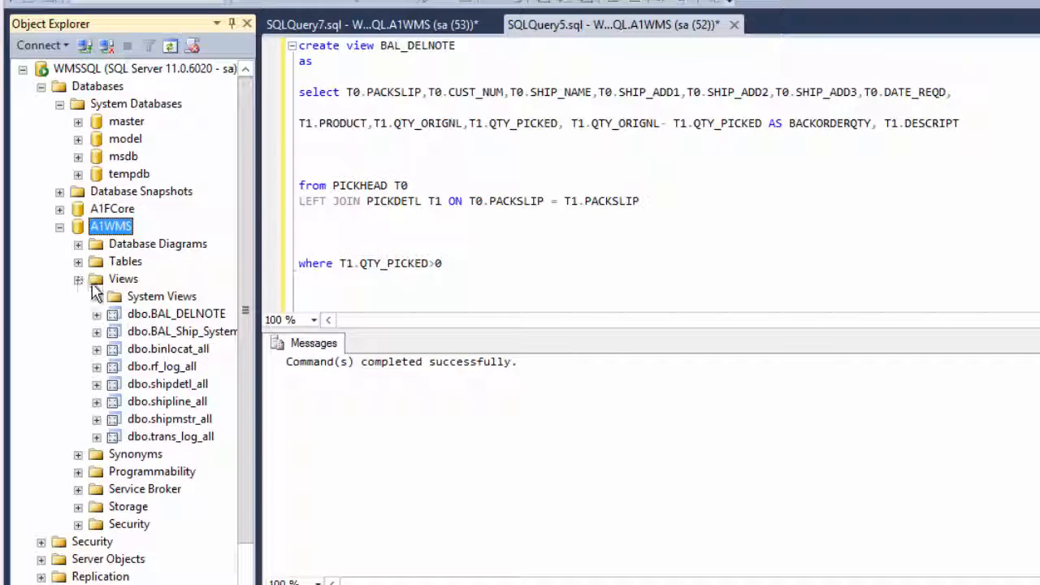
{"action": "left_click", "coordinate": [162, 319]}
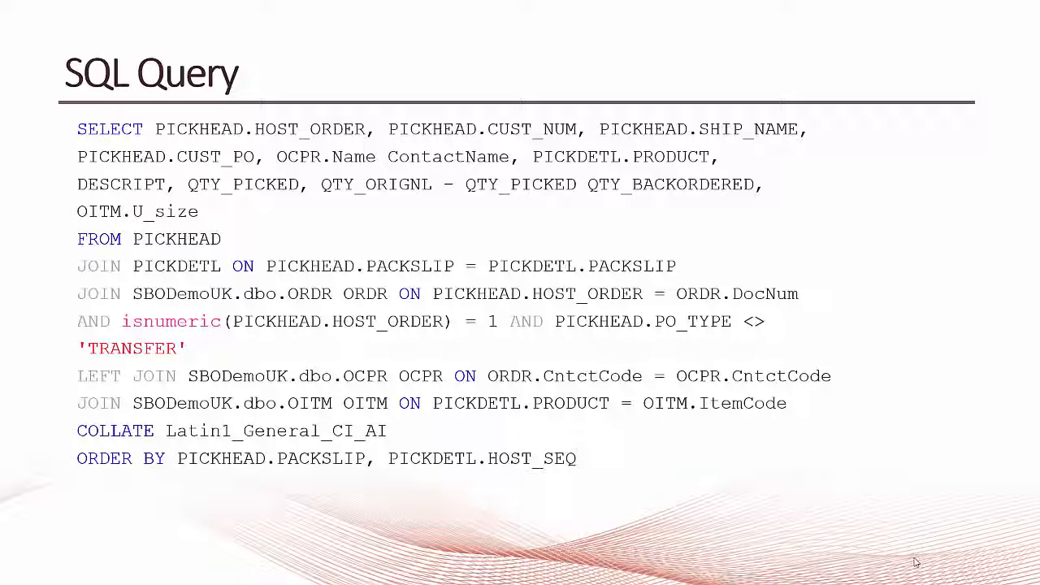
{"action": "key", "text": "Right"}
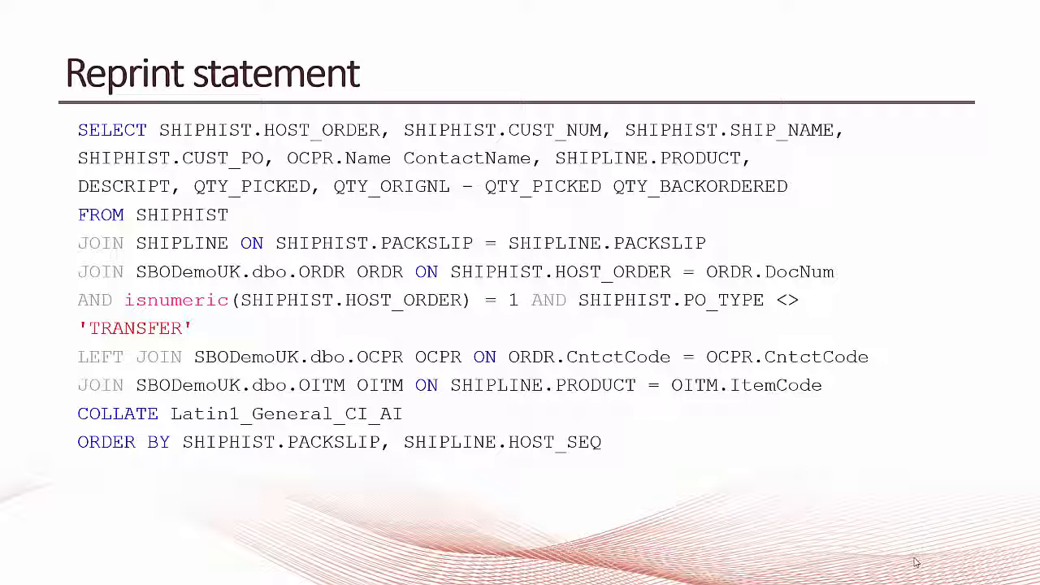
{"action": "left_click", "coordinate": [916, 563]}
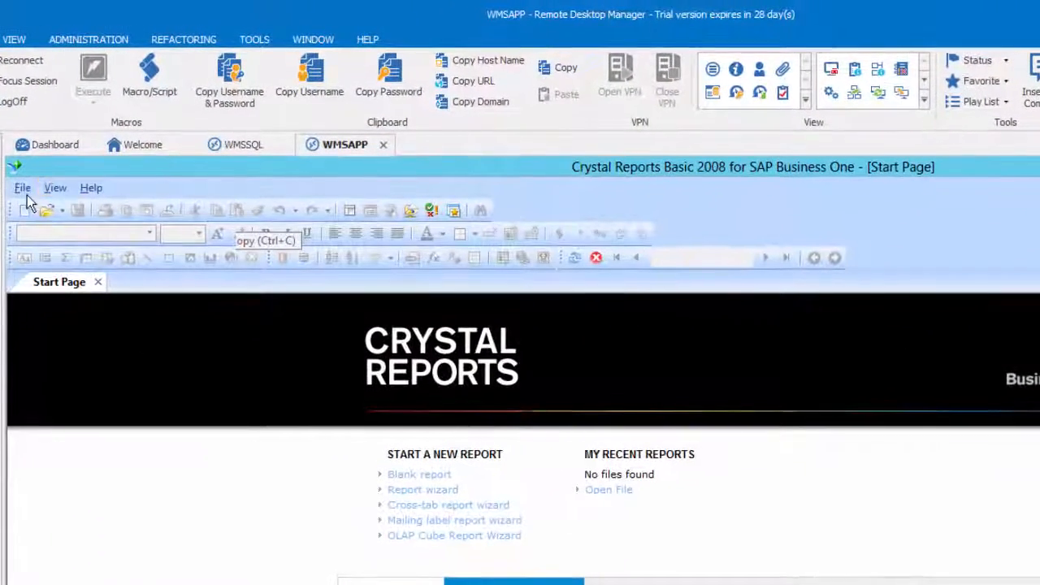
Switch to Crystal Reports, create a new standard report and start a new OLE DB (ADO) connection for its data
{"action": "left_click", "coordinate": [31, 184]}
{"action": "mouse_move", "coordinate": [72, 213]}
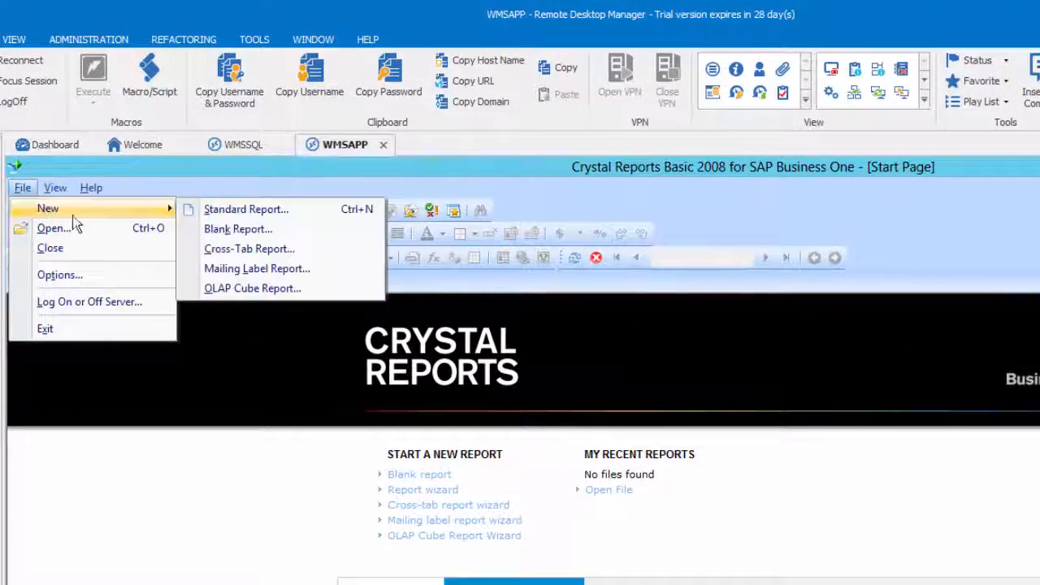
{"action": "left_click", "coordinate": [224, 209]}
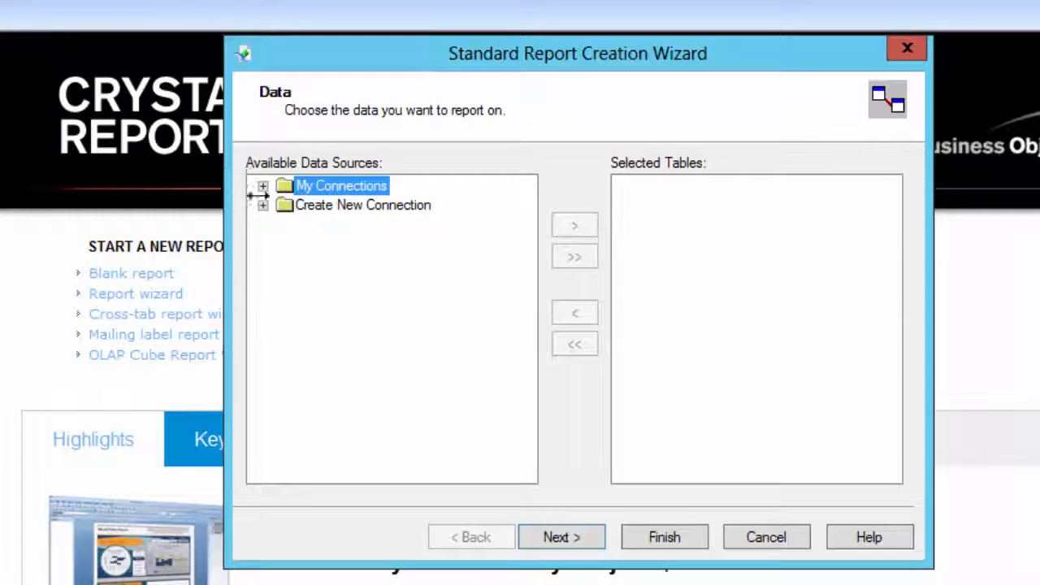
{"action": "left_click", "coordinate": [311, 210]}
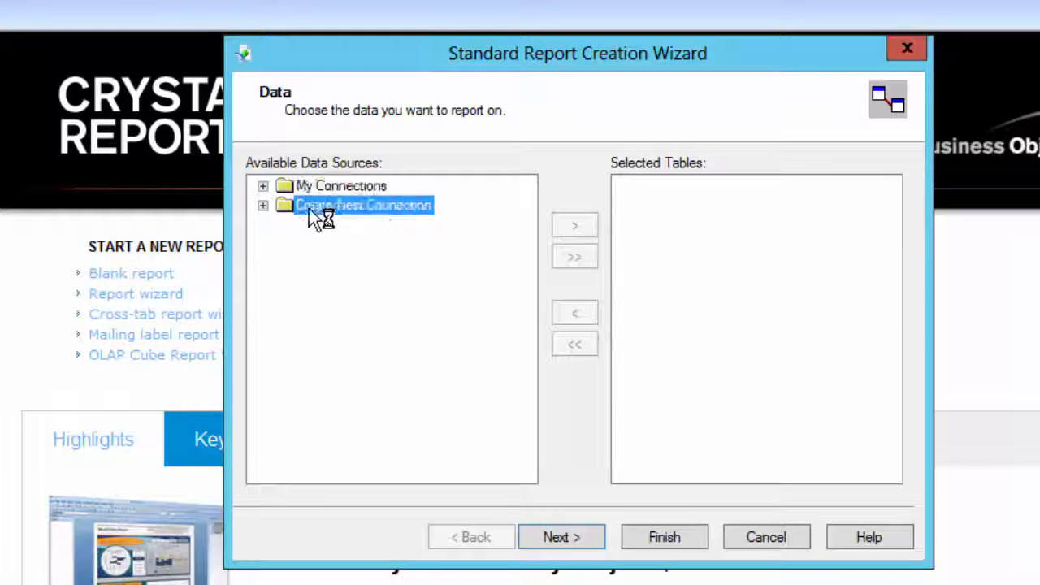
{"action": "left_click", "coordinate": [263, 205]}
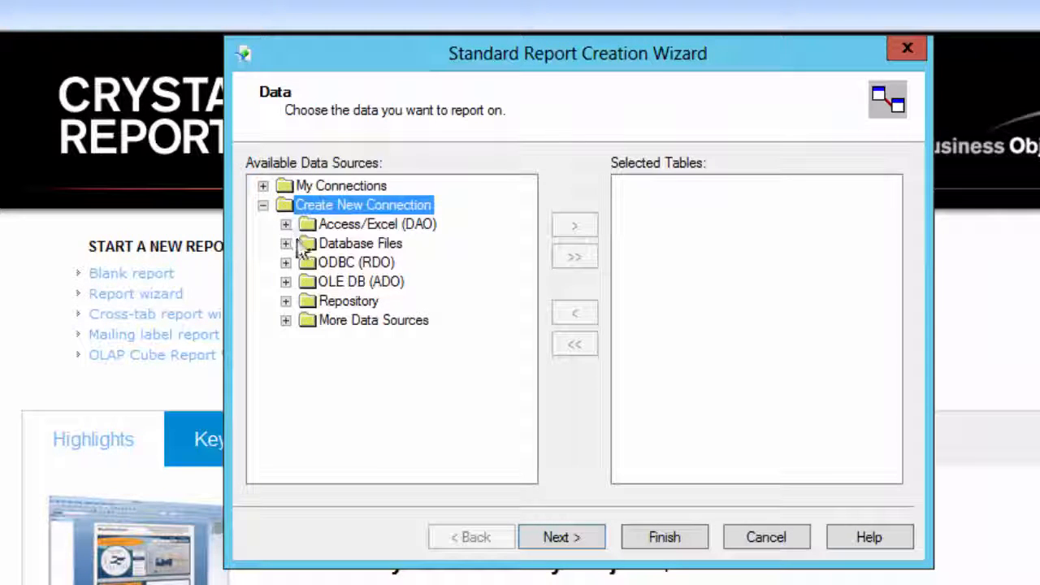
{"action": "left_click", "coordinate": [286, 283]}
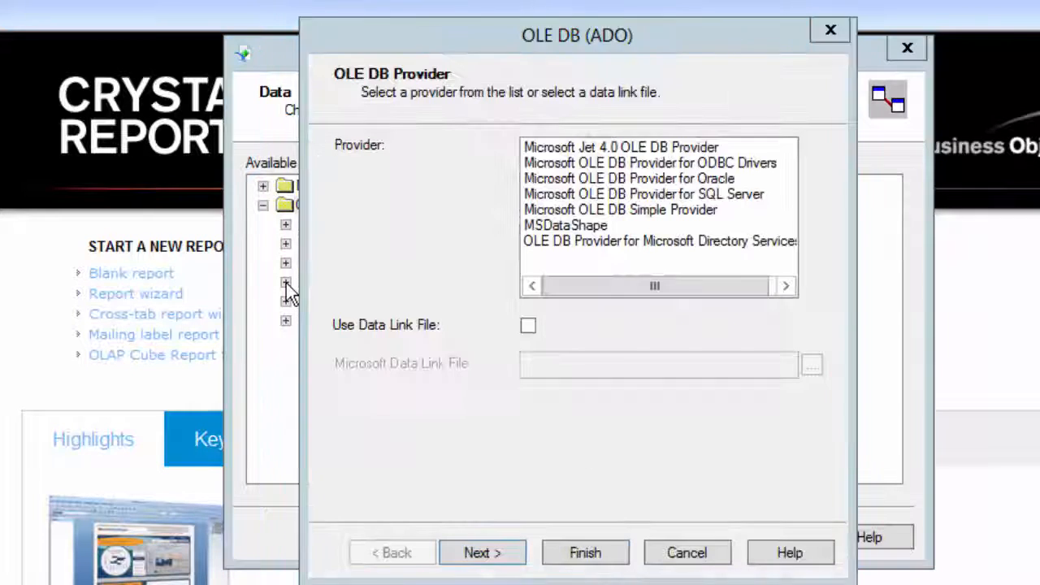
Choose Microsoft OLE DB Provider for SQL Server as the connection's provider and continue to the connection information
{"action": "left_click", "coordinate": [580, 244]}
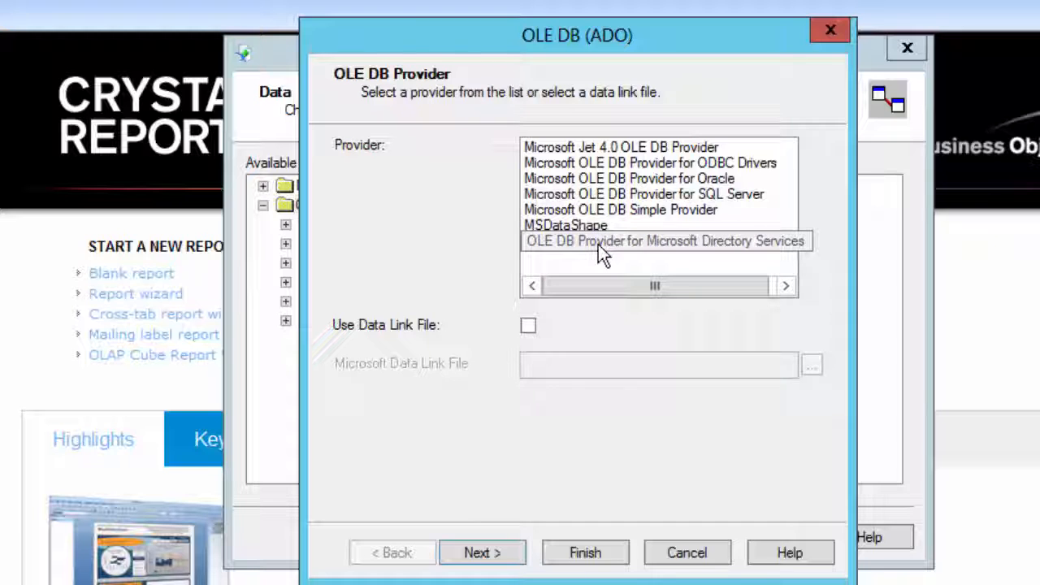
{"action": "left_click", "coordinate": [599, 245]}
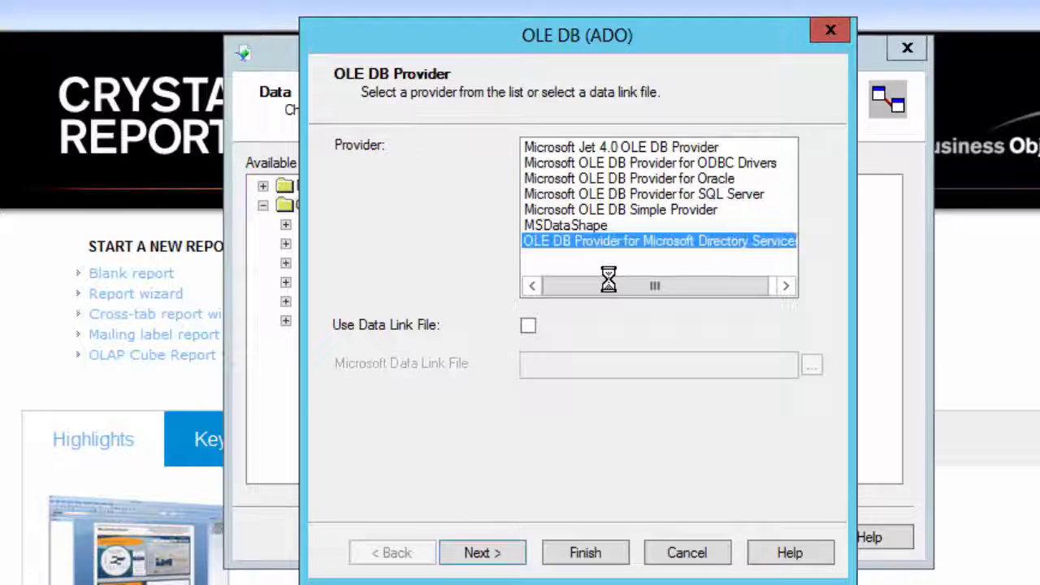
{"action": "left_click", "coordinate": [582, 195]}
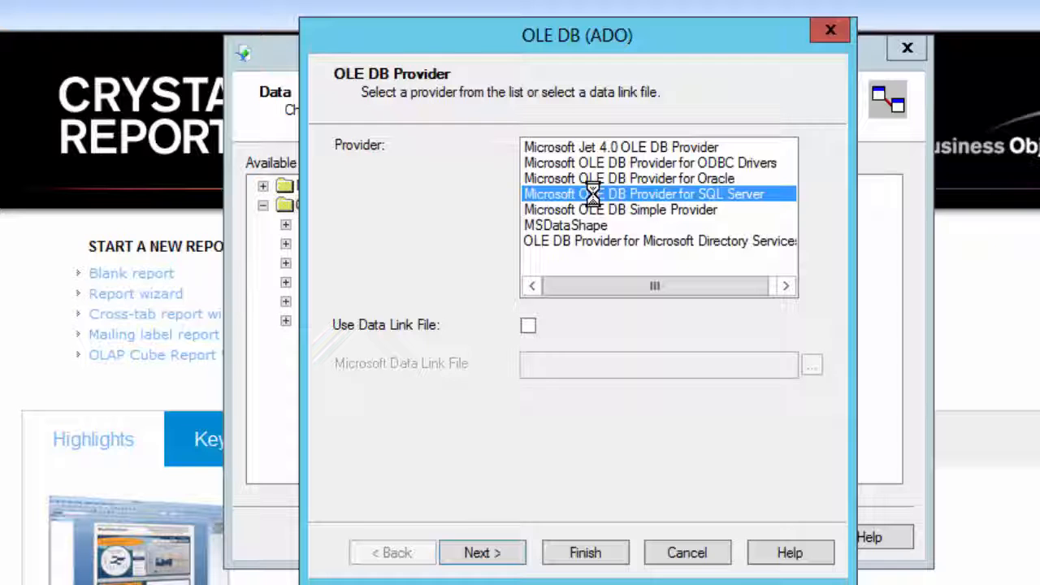
{"action": "left_click", "coordinate": [502, 561]}
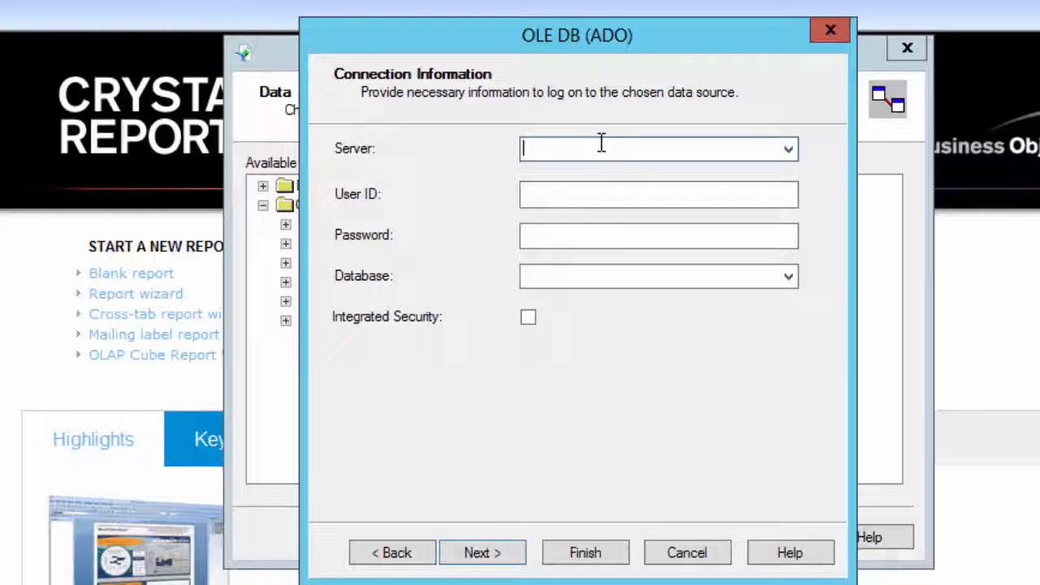
Enter WMSSQL as the server, sa as the user ID, and the account password for the connection
{"action": "type", "text": "WMSSQL"}
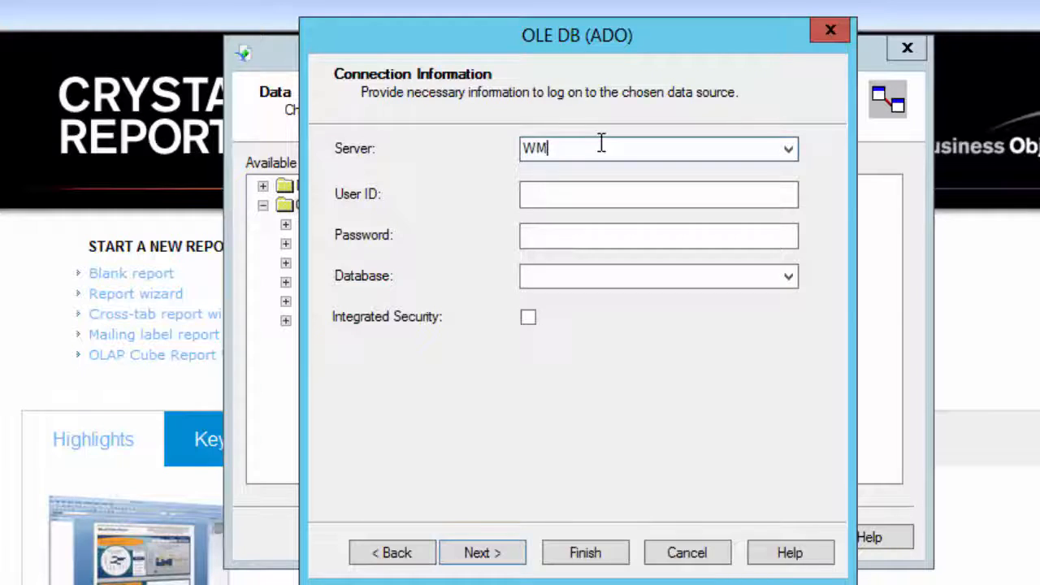
{"action": "left_click", "coordinate": [653, 196]}
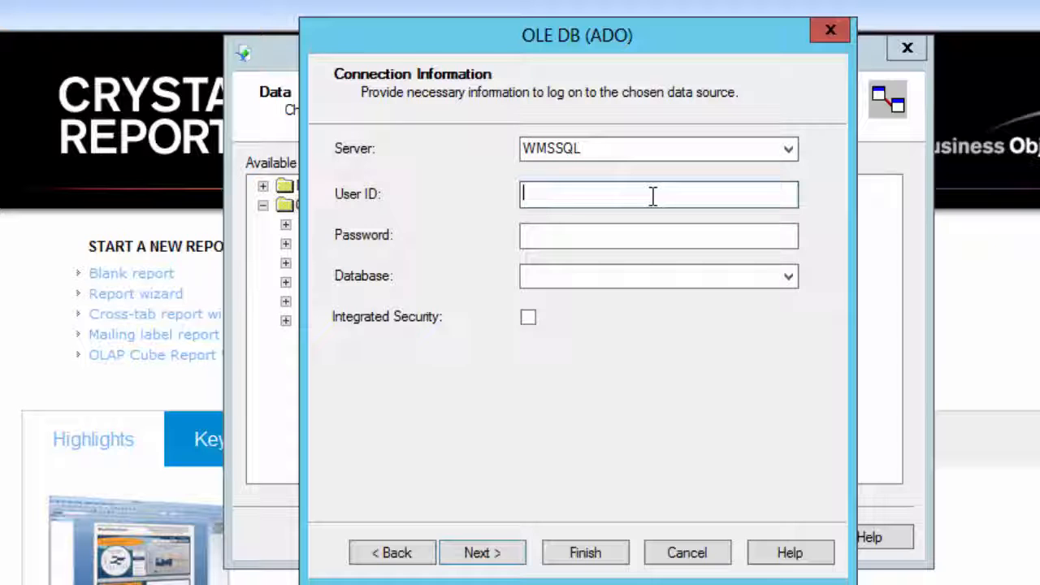
{"action": "type", "text": "sa"}
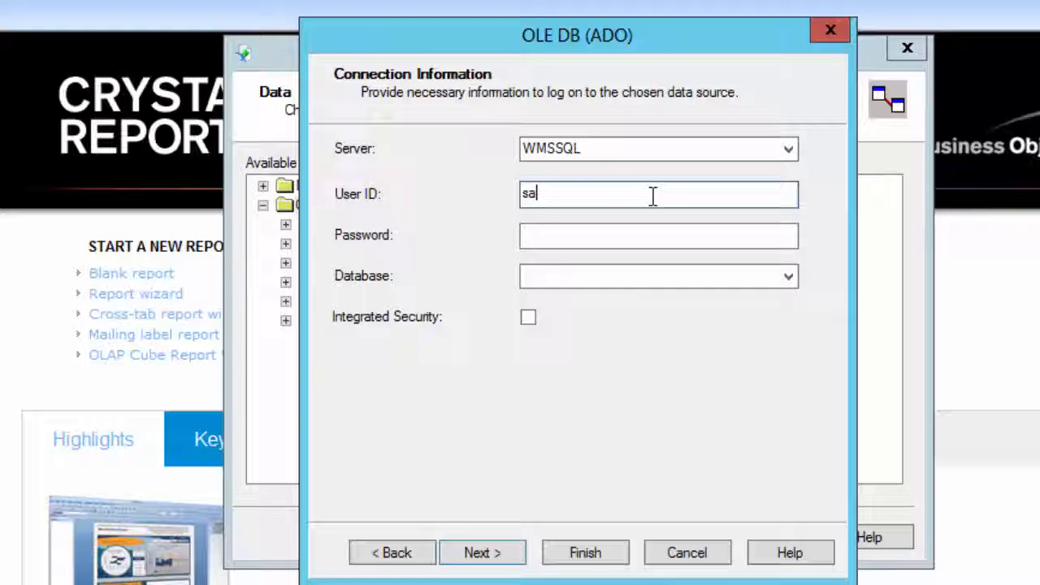
{"action": "key", "text": "Tab"}
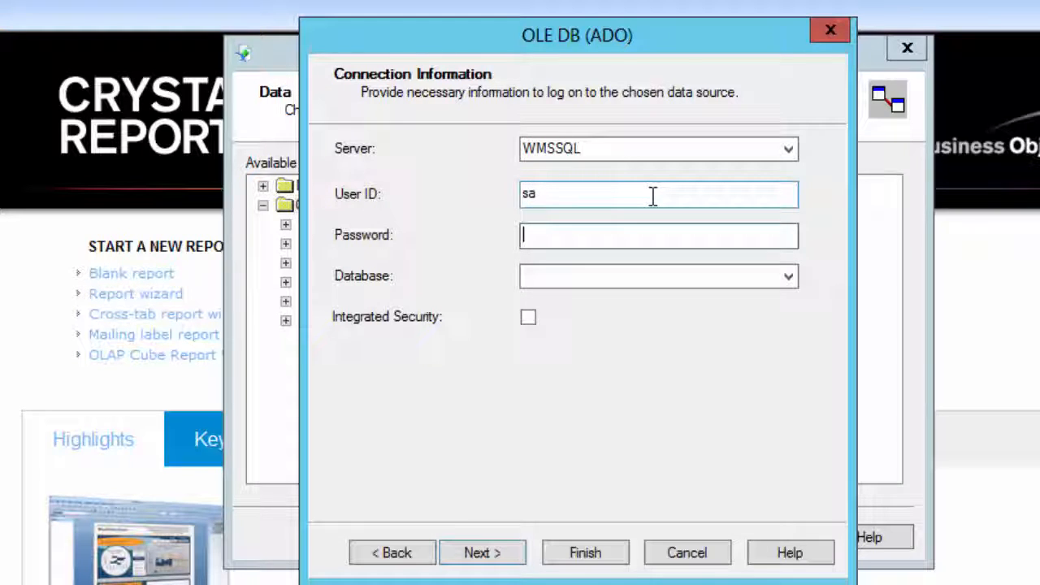
{"action": "type", "text": "••••••••••••"}
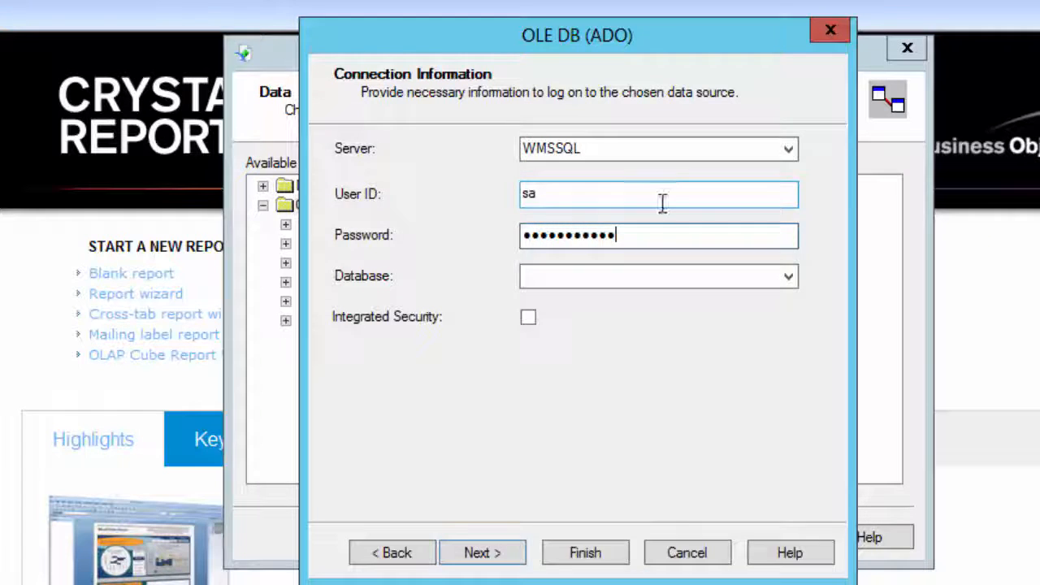
Set the connection's database to A1WMS and finish the connection setup with the default advanced properties
{"action": "left_click", "coordinate": [649, 273]}
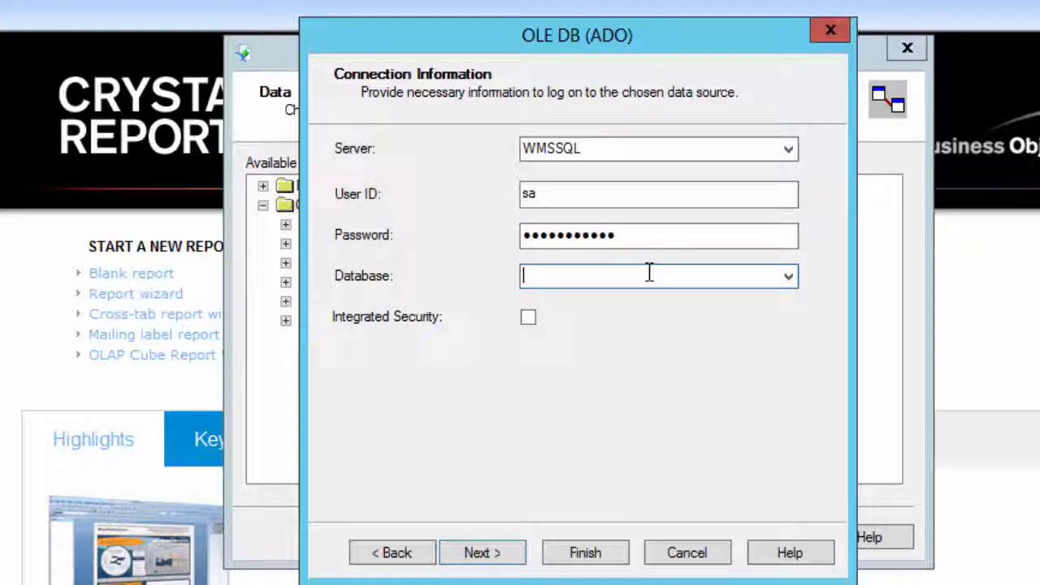
{"action": "type", "text": "A1wms"}
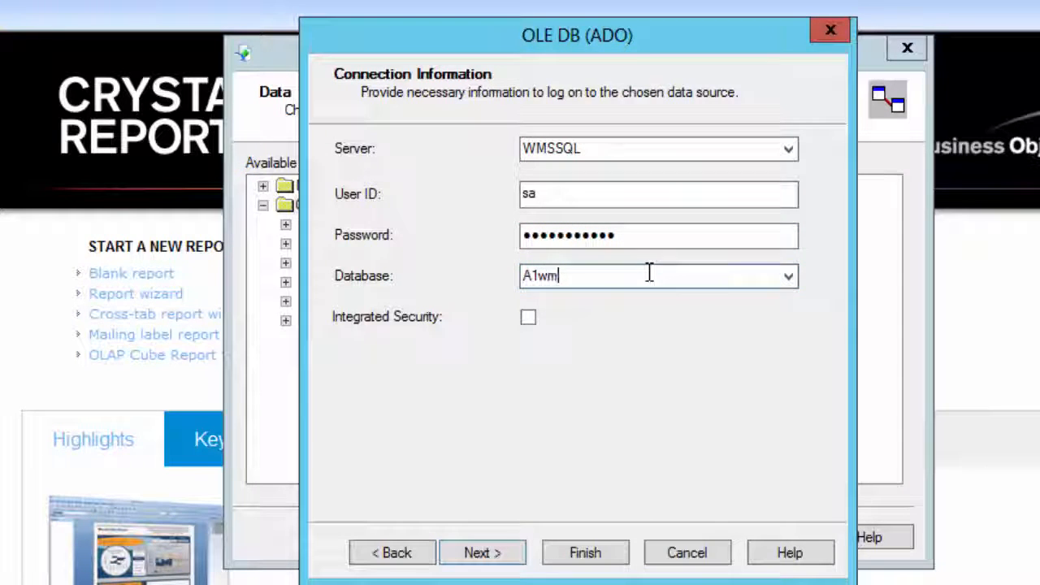
{"action": "key", "text": "BackSpace"}
{"action": "key", "text": "BackSpace"}
{"action": "key", "text": "BackSpace"}
{"action": "type", "text": "WMS"}
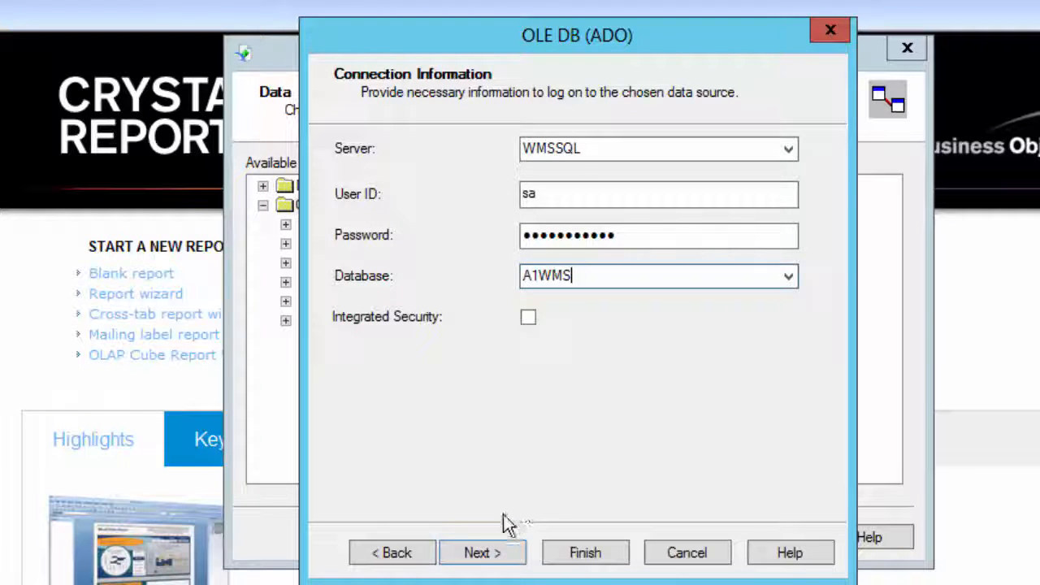
{"action": "left_click", "coordinate": [490, 557]}
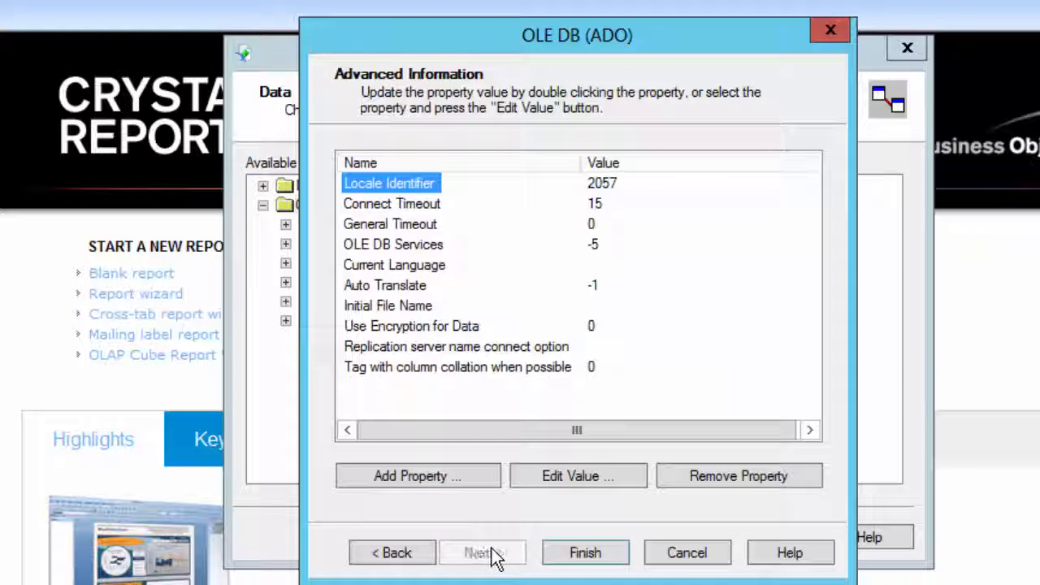
{"action": "left_click", "coordinate": [584, 559]}
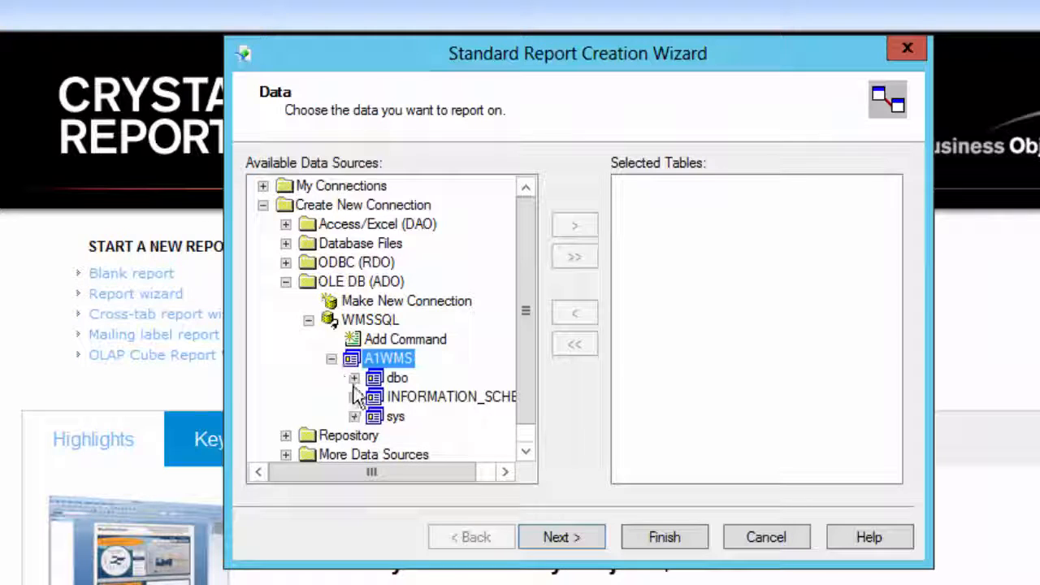
Add the BAL_DELNOTE view from the dbo schema of A1WMS to the report's selected tables and proceed to field selection
{"action": "left_click", "coordinate": [354, 379]}
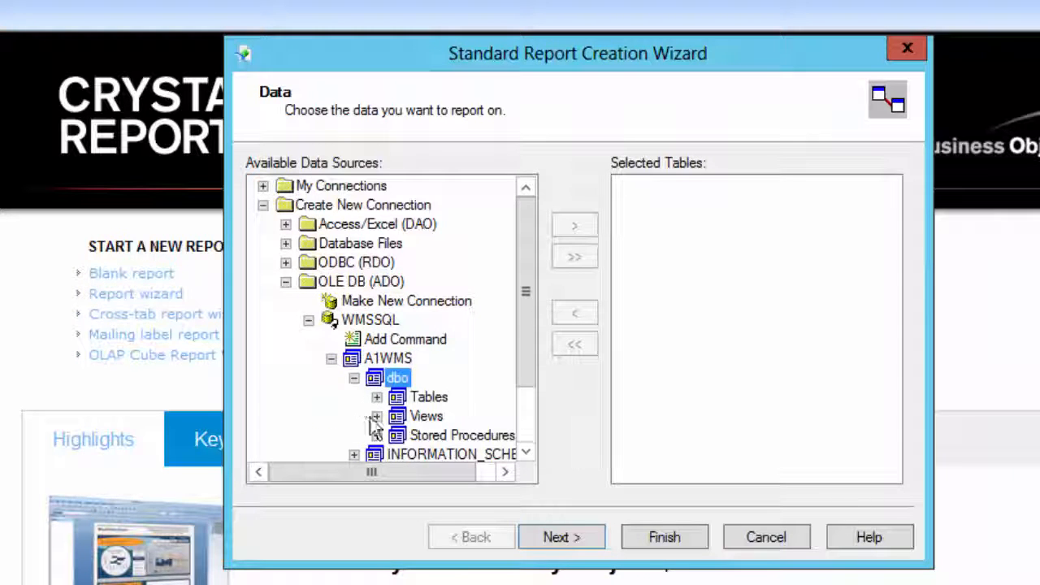
{"action": "left_click", "coordinate": [377, 416]}
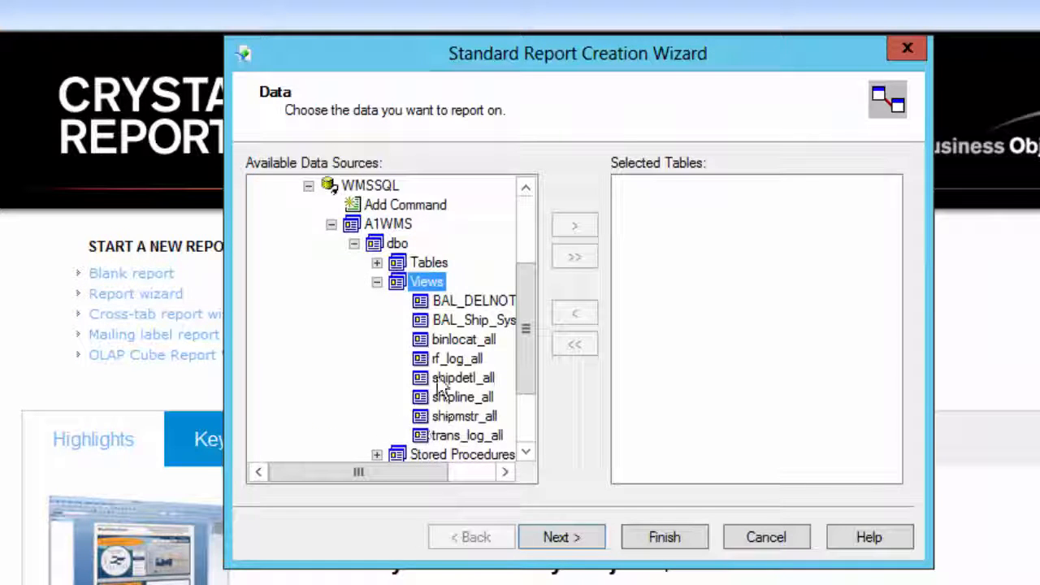
{"action": "left_click", "coordinate": [439, 322]}
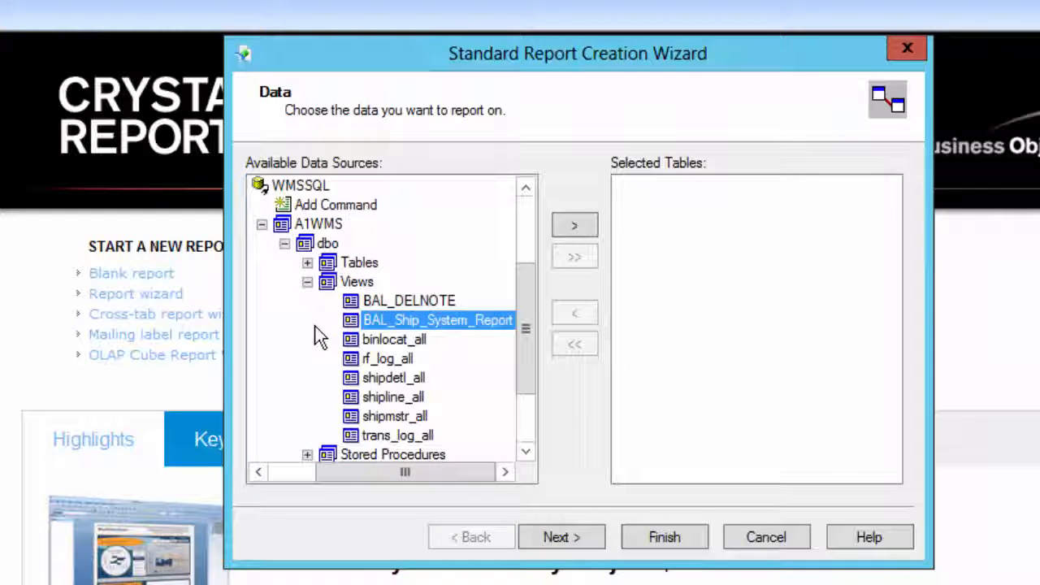
{"action": "left_click", "coordinate": [397, 306]}
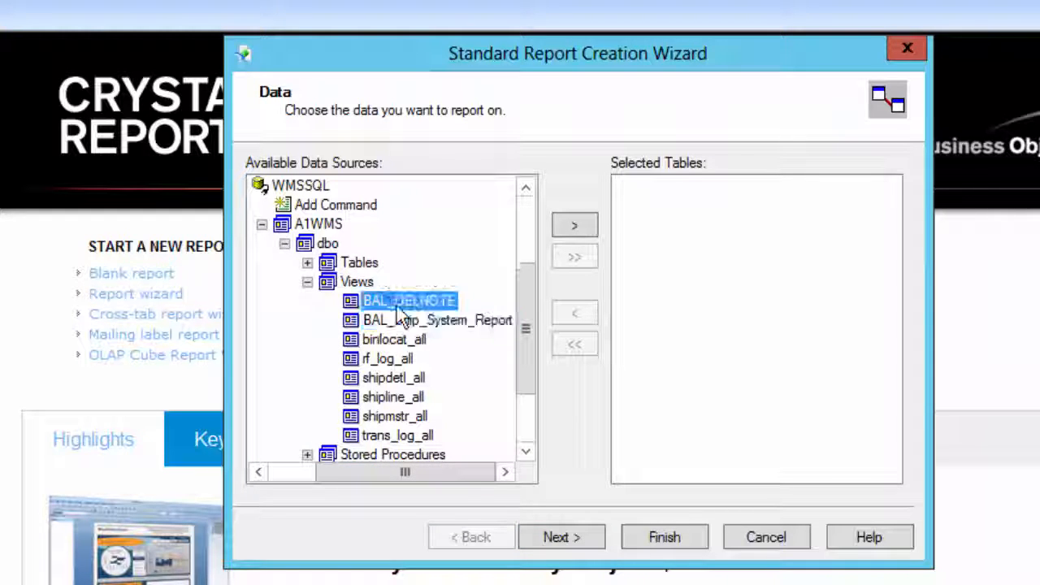
{"action": "left_click", "coordinate": [573, 224]}
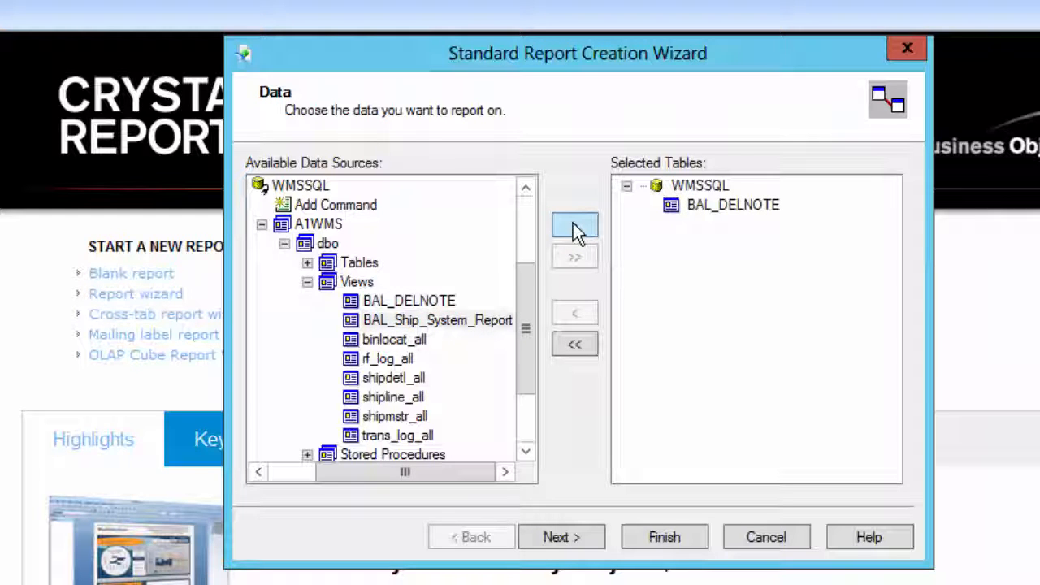
{"action": "left_click", "coordinate": [561, 538]}
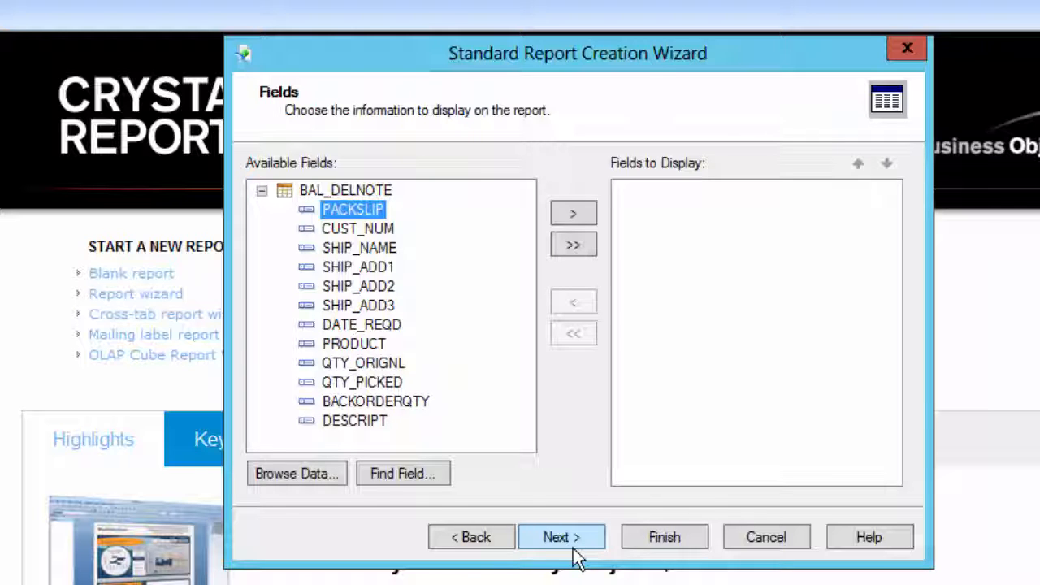
Complete the report wizard without choosing any display fields and with No Template selected, producing a blank report
{"action": "left_click", "coordinate": [344, 192]}
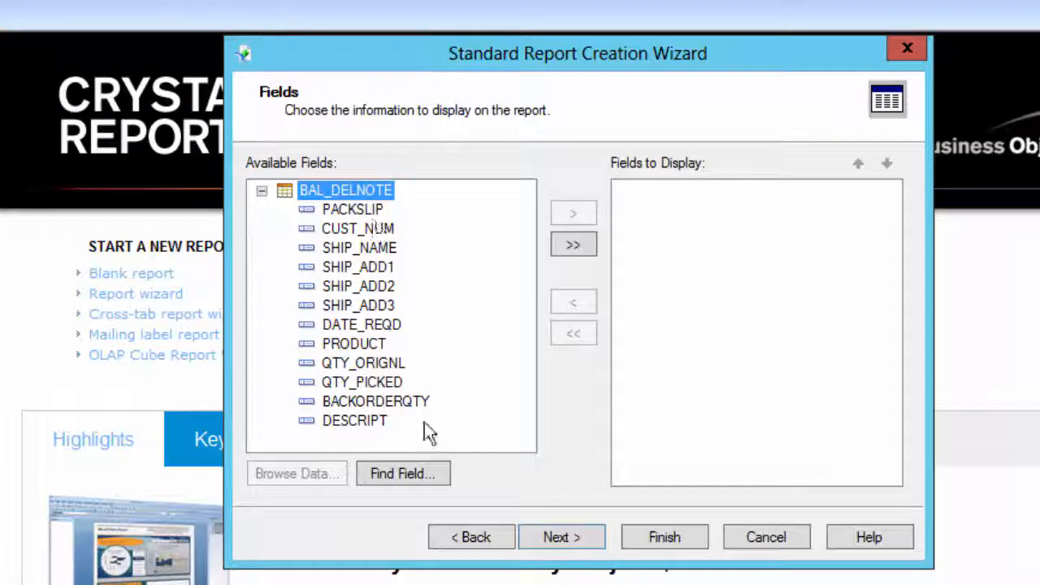
{"action": "left_click", "coordinate": [561, 541]}
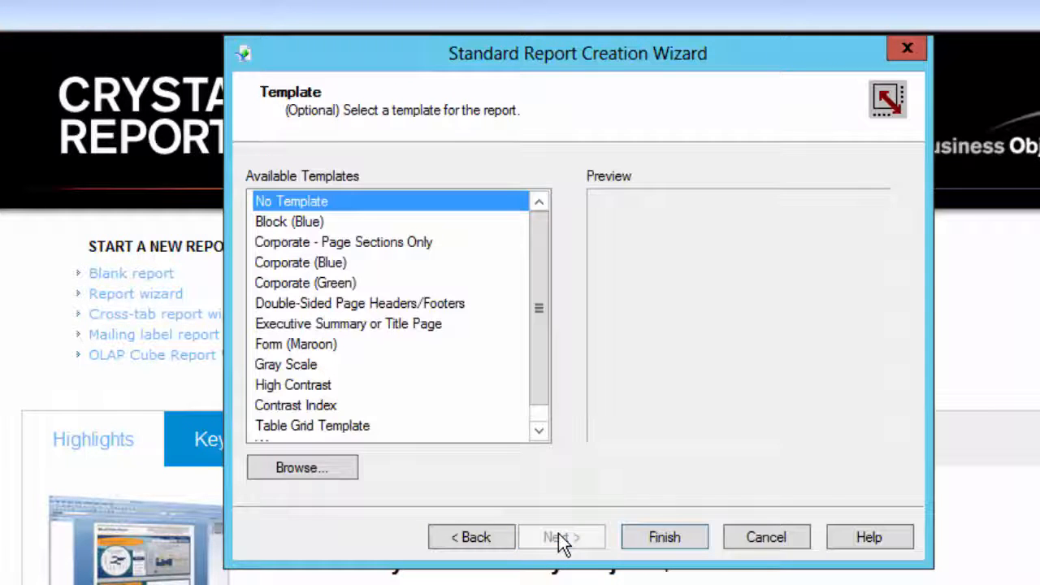
{"action": "left_click", "coordinate": [671, 551]}
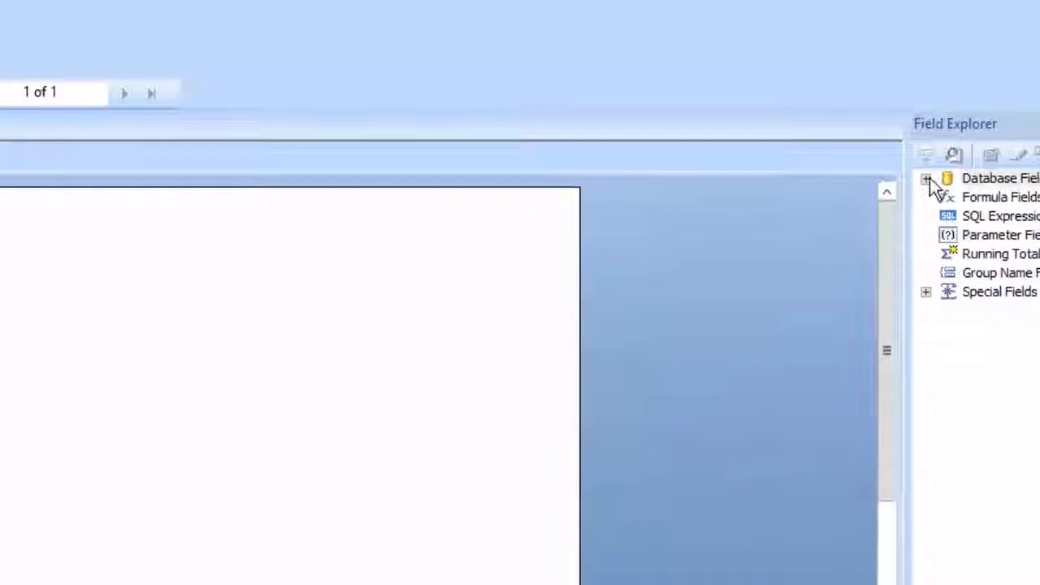
List the fields of the BAL_DELNOTE view and show the report in design view
{"action": "left_click", "coordinate": [988, 164]}
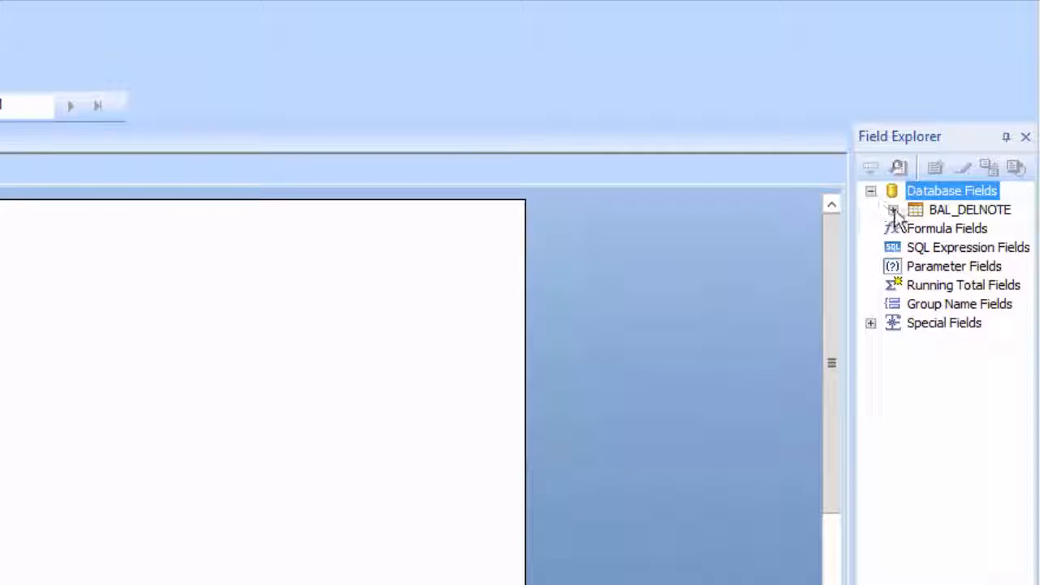
{"action": "left_click", "coordinate": [893, 211]}
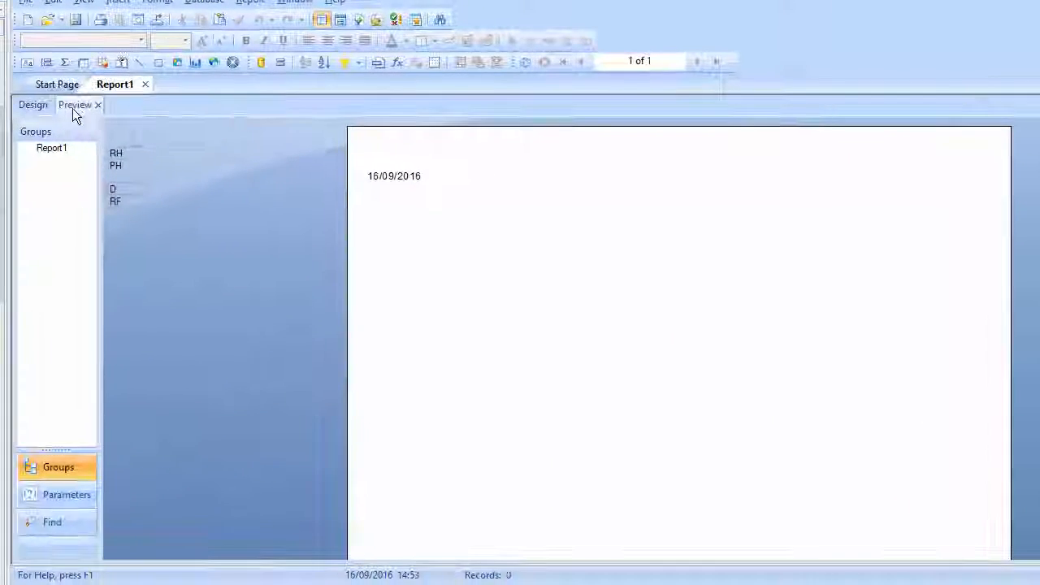
{"action": "left_click", "coordinate": [33, 106]}
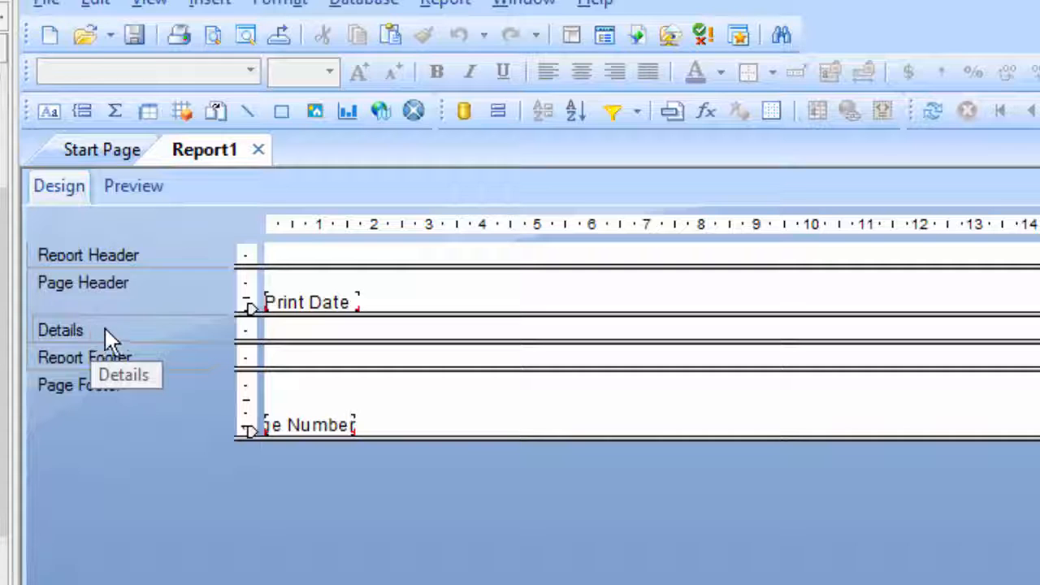
Delete the Print Date field from the Page Header and the Page Number field from the Page Footer
{"action": "left_click", "coordinate": [320, 309]}
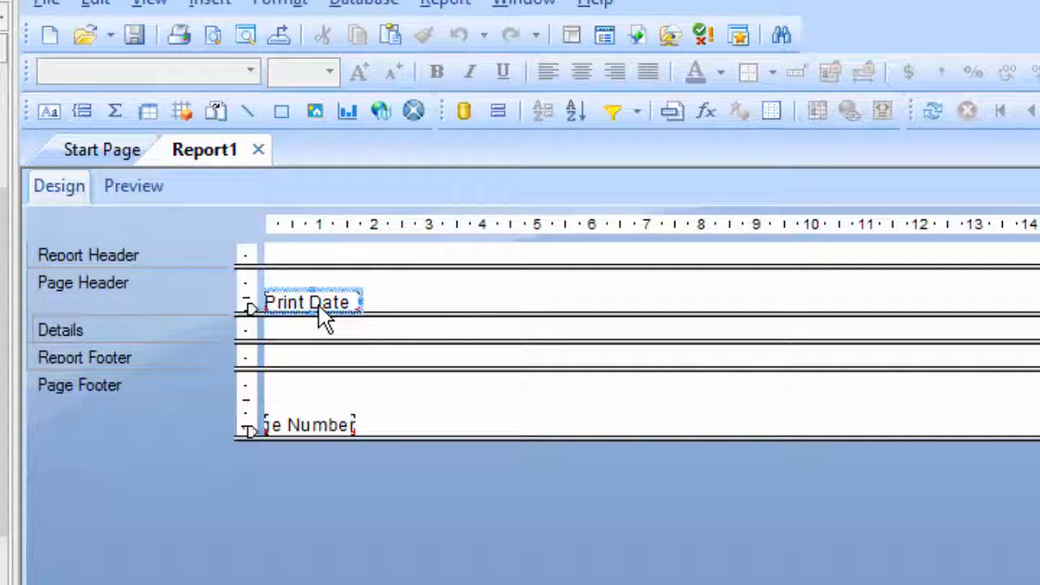
{"action": "key", "text": "Delete"}
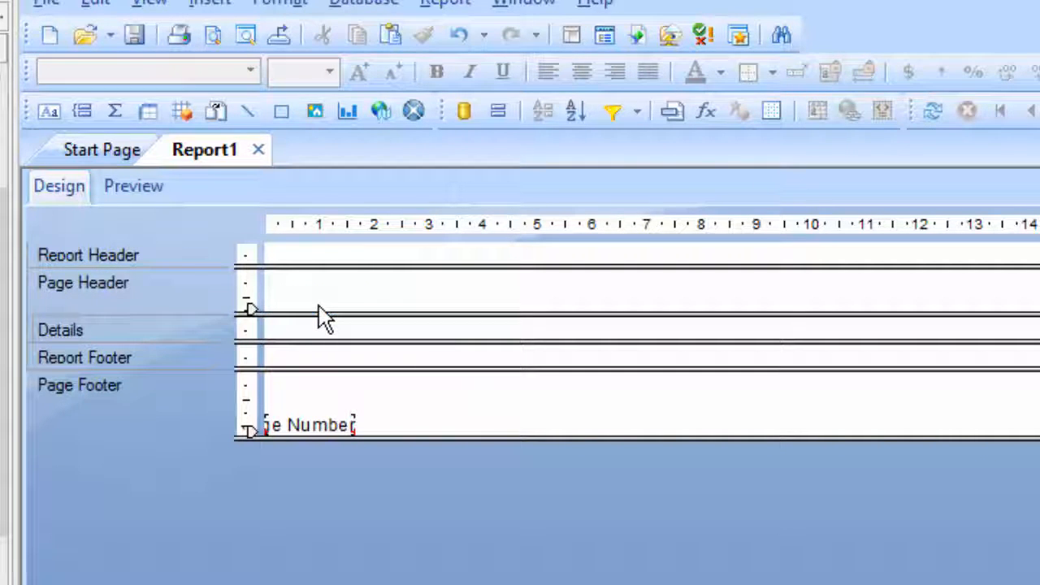
{"action": "left_click", "coordinate": [324, 427]}
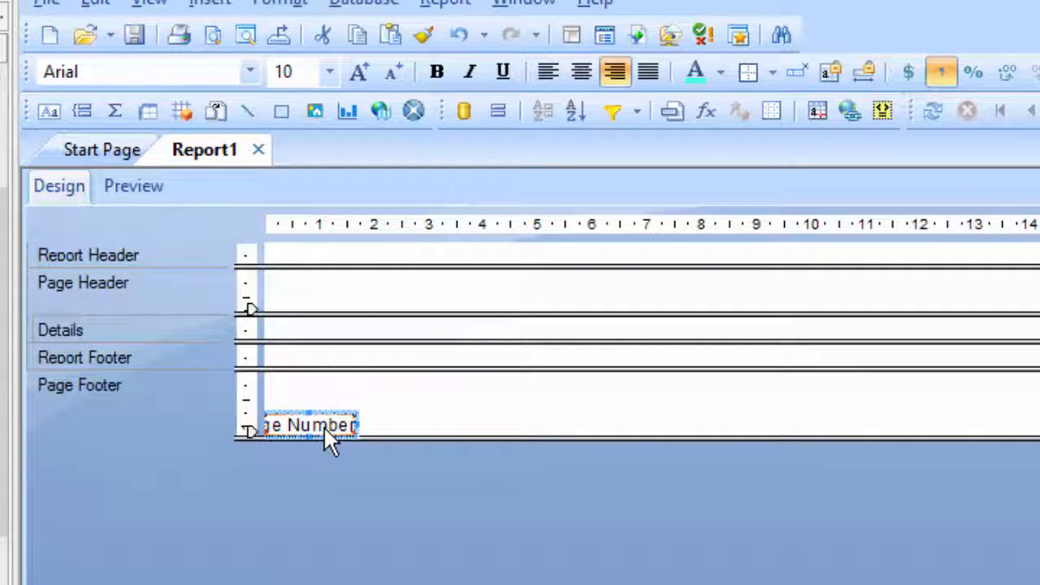
{"action": "key", "text": "Delete"}
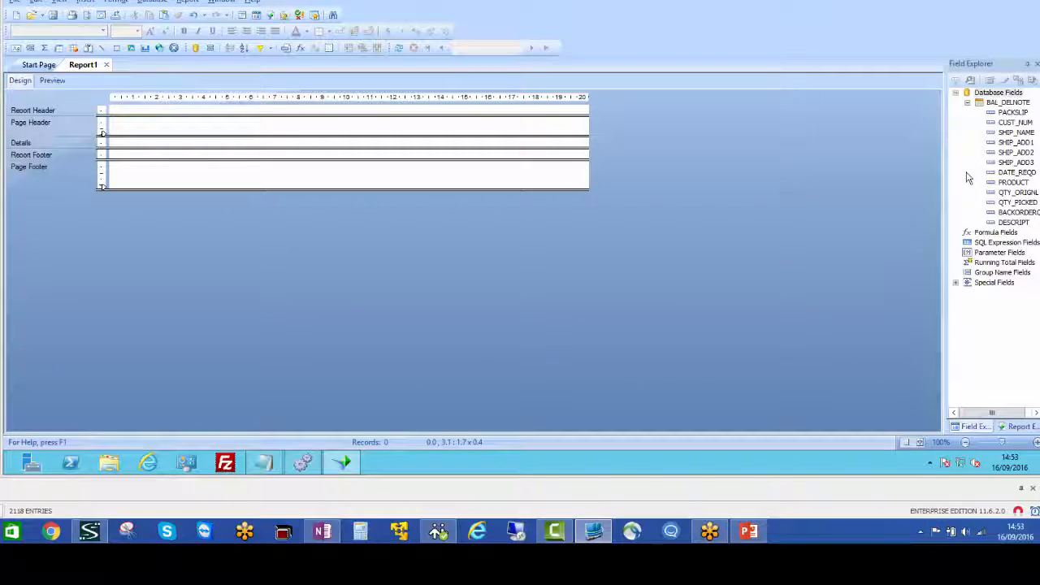
Place PRODUCT, DESCRIPT, QTY_ORIGNL, QTY_PICKED and BACKORDERQTY from left to right across the Details section
{"action": "left_click_drag", "start_coordinate": [1014, 184], "coordinate": [116, 145]}
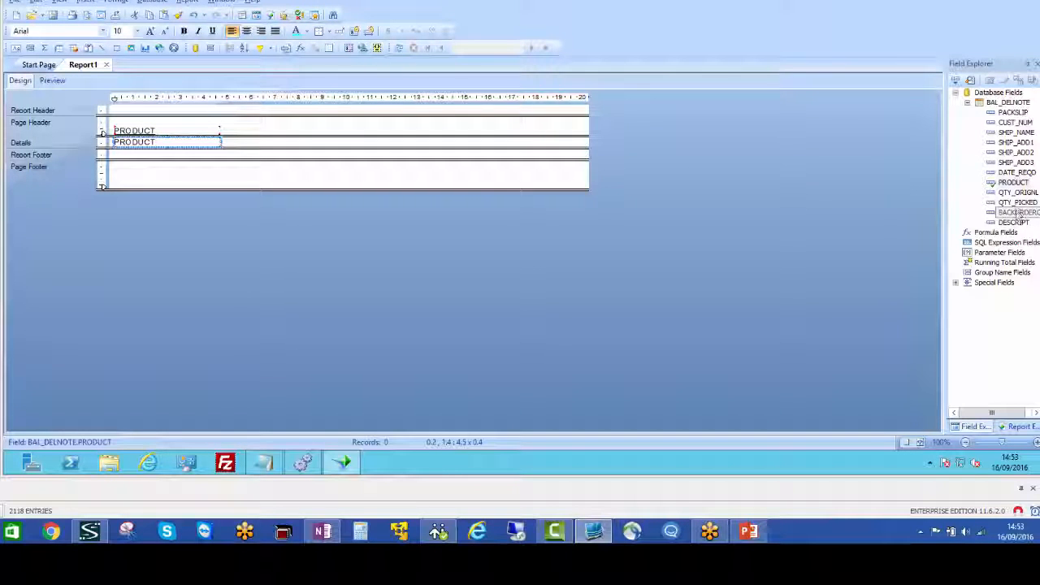
{"action": "left_click_drag", "start_coordinate": [1019, 213], "coordinate": [189, 142]}
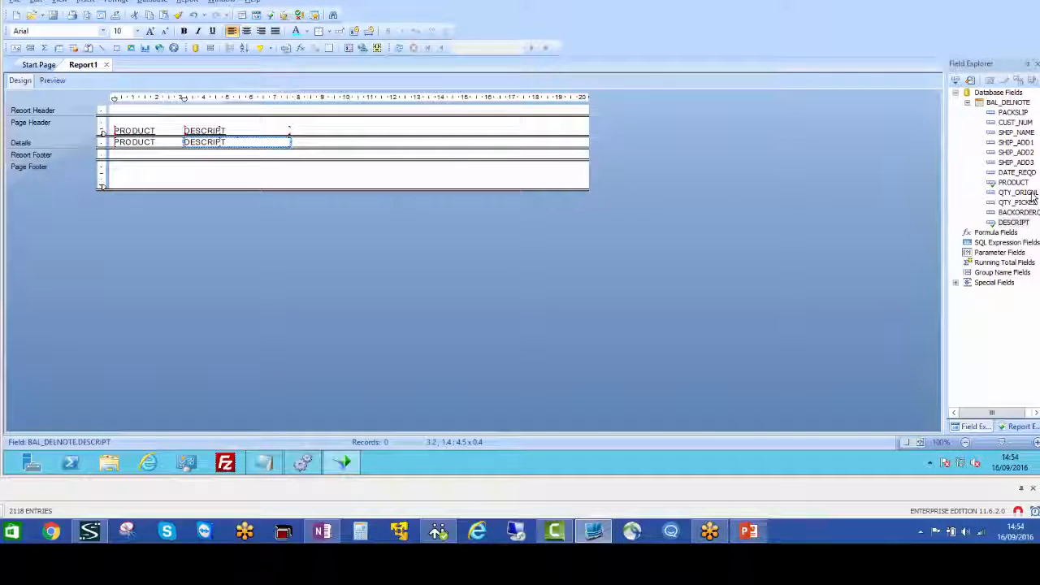
{"action": "left_click_drag", "start_coordinate": [1018, 192], "coordinate": [397, 145]}
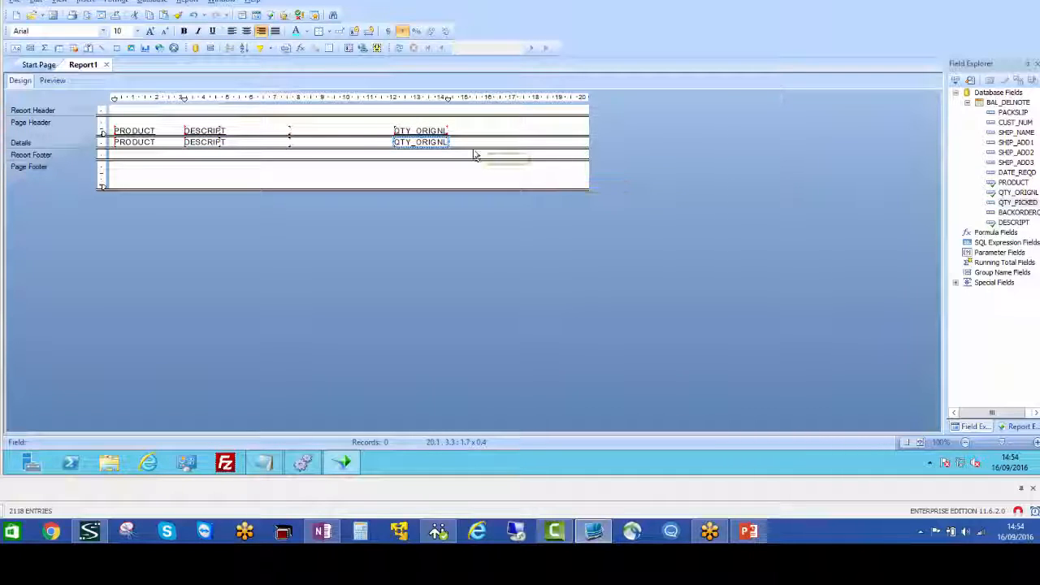
{"action": "left_click_drag", "start_coordinate": [458, 144], "coordinate": [457, 144]}
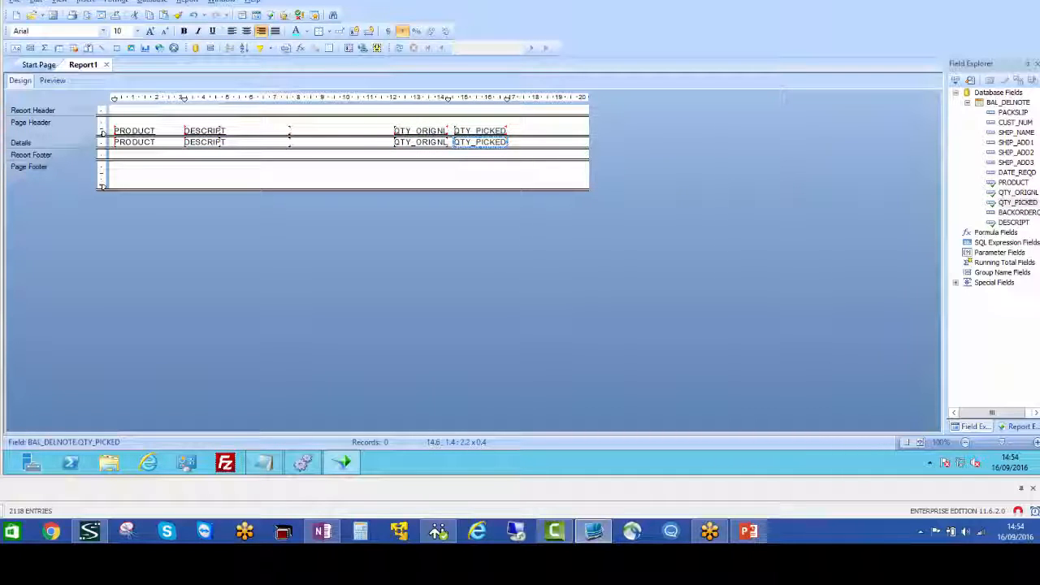
{"action": "left_click_drag", "start_coordinate": [1037, 213], "coordinate": [522, 142]}
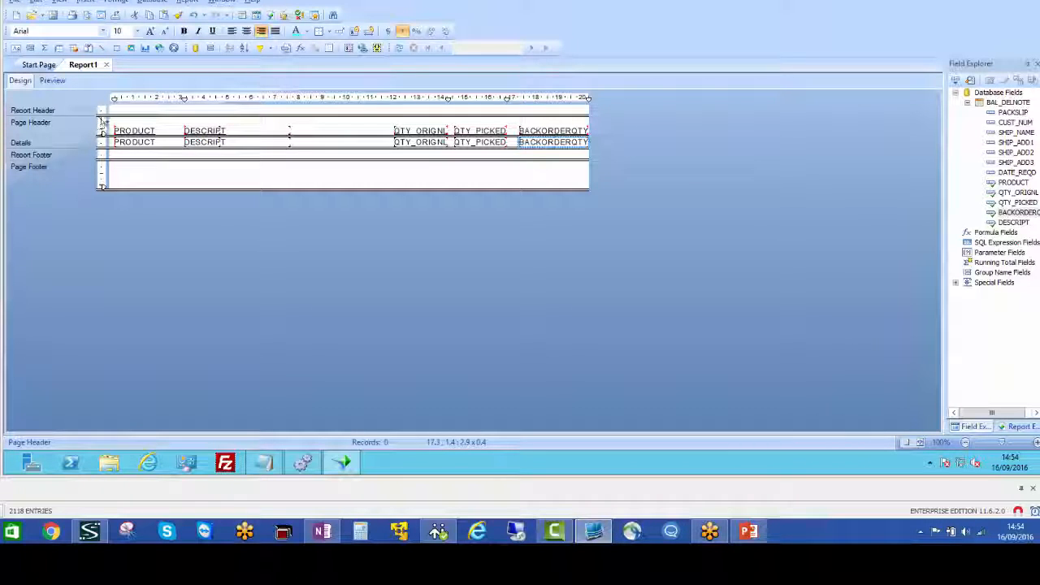
Enlarge the Report Header to about 4 cm high and place PACKSLIP with SHIP_NAME below it at the section's left side
{"action": "left_click_drag", "start_coordinate": [109, 174], "coordinate": [111, 202]}
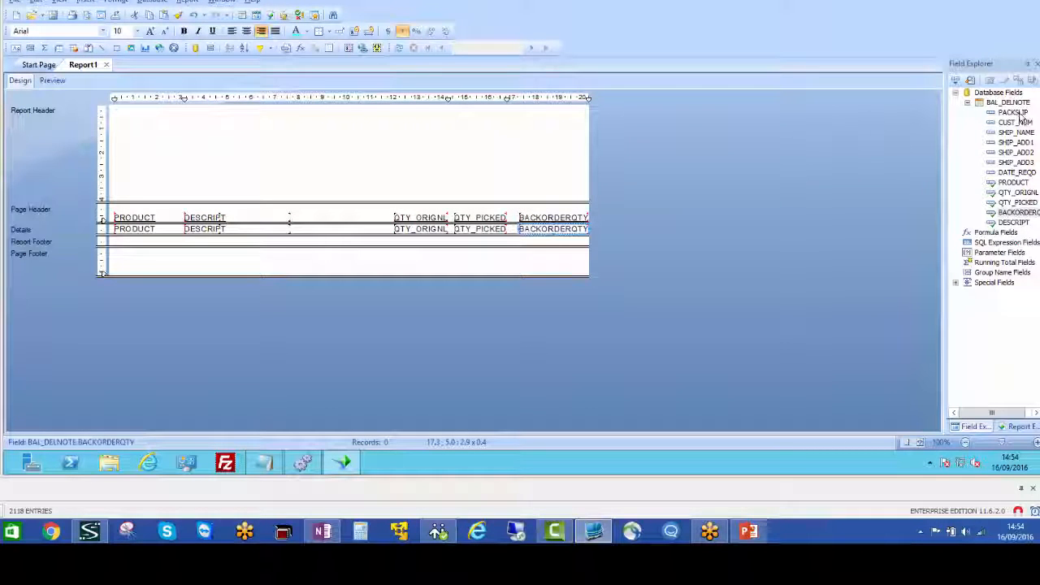
{"action": "left_click_drag", "start_coordinate": [1020, 116], "coordinate": [123, 124]}
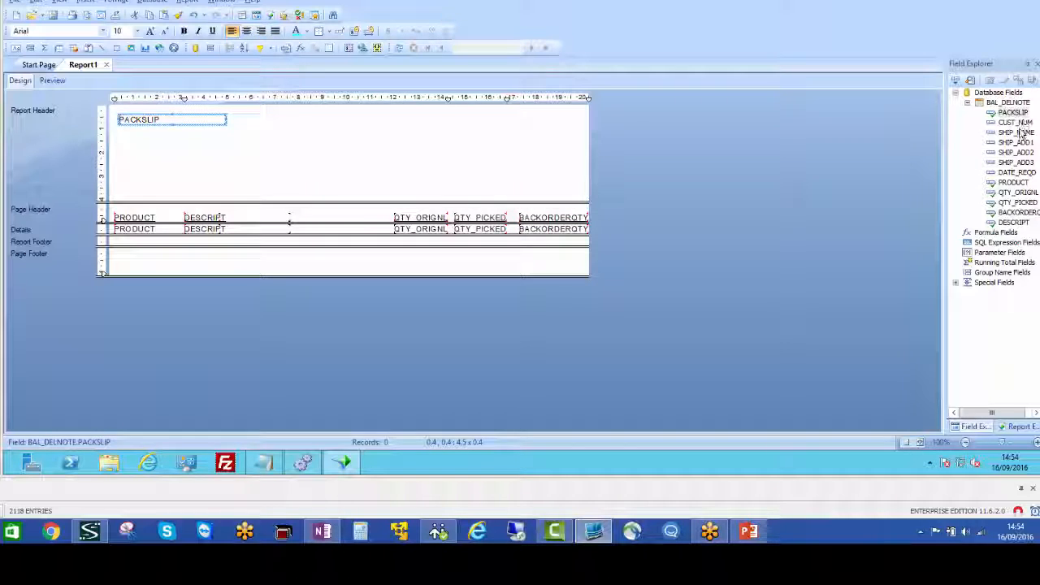
{"action": "left_click_drag", "start_coordinate": [1021, 138], "coordinate": [120, 137]}
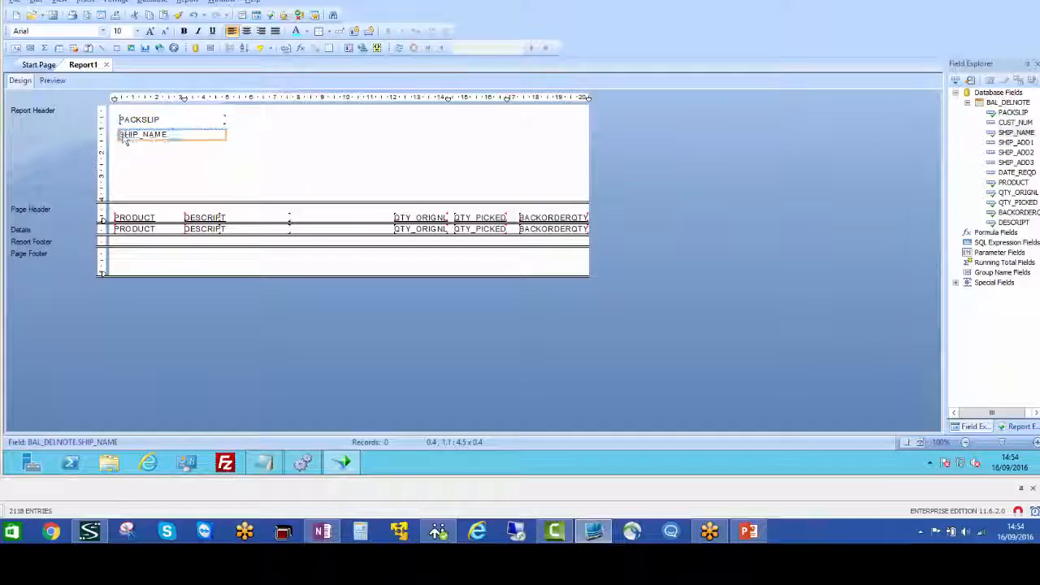
Stack SHIP_ADD1, SHIP_ADD2 and SHIP_ADD3 in the middle of the Report Header and place DATE_REQD near its right edge
{"action": "left_click_drag", "start_coordinate": [1024, 144], "coordinate": [273, 140]}
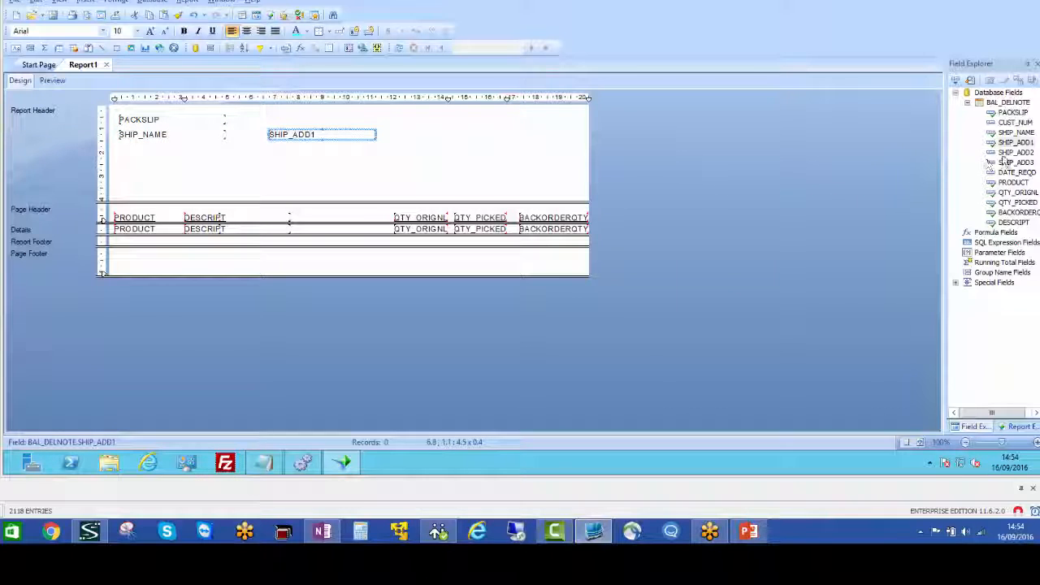
{"action": "left_click_drag", "start_coordinate": [1012, 152], "coordinate": [272, 150]}
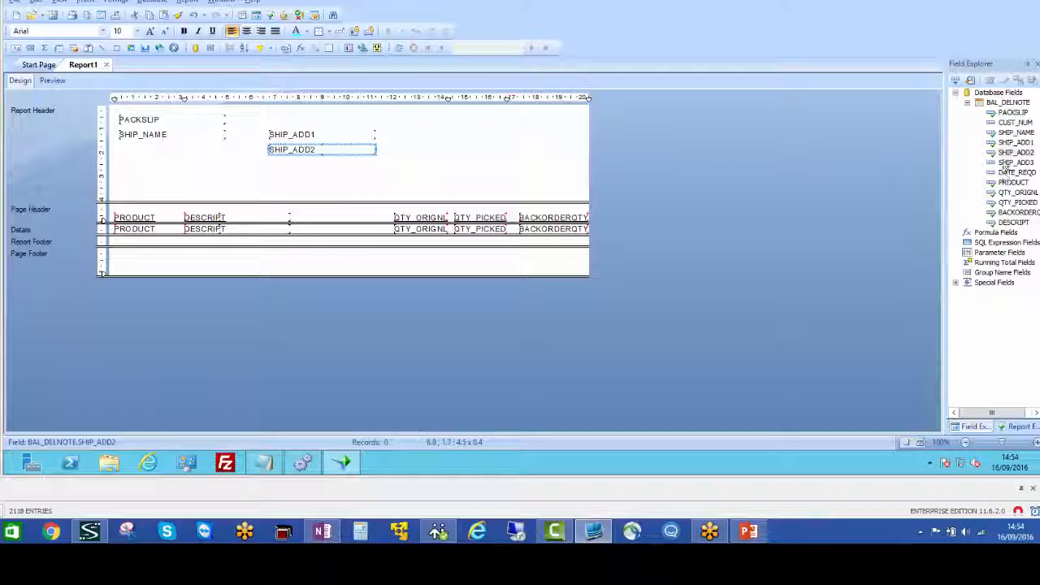
{"action": "left_click_drag", "start_coordinate": [1006, 167], "coordinate": [272, 168]}
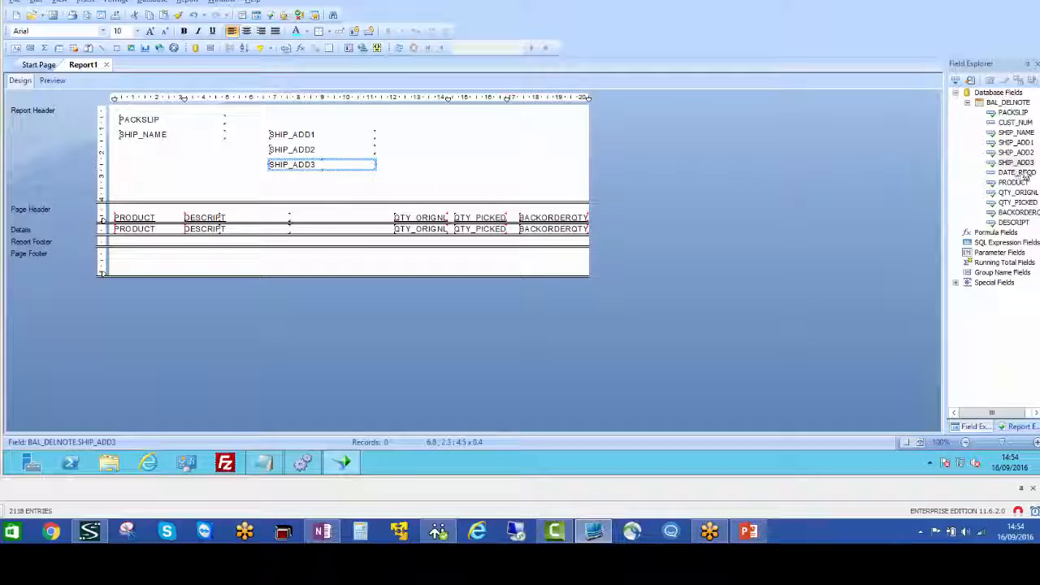
{"action": "left_click_drag", "start_coordinate": [1016, 173], "coordinate": [515, 140]}
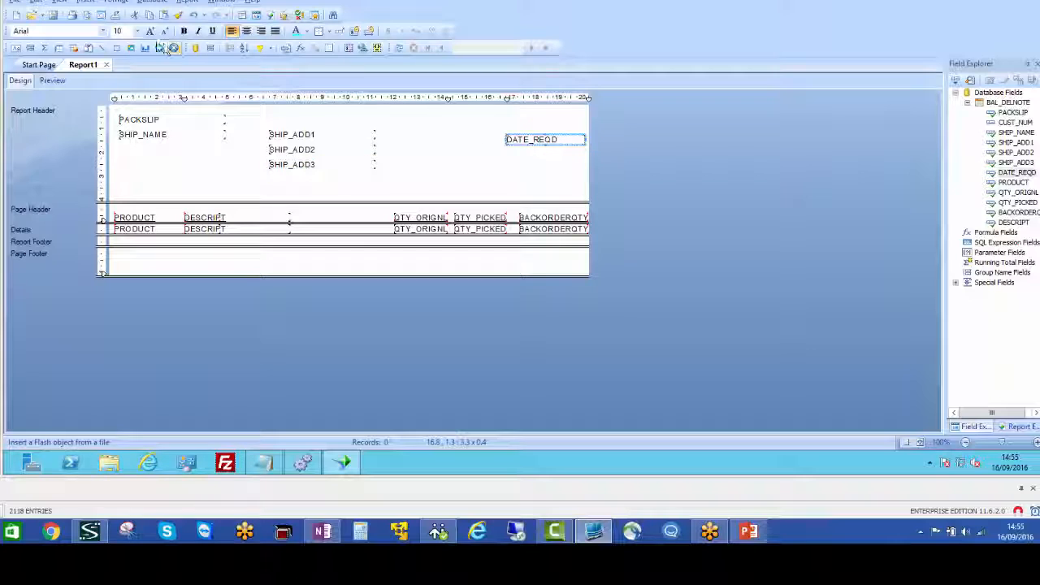
Insert a text object reading "Date Required:" above the DATE_REQD field in the Report Header
{"action": "left_click", "coordinate": [87, 3]}
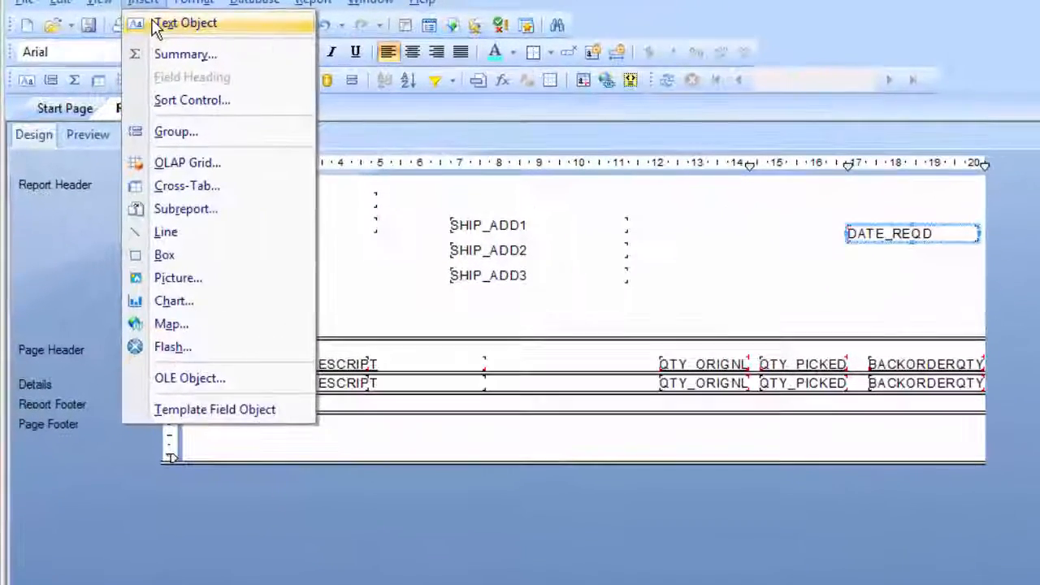
{"action": "left_click", "coordinate": [113, 13]}
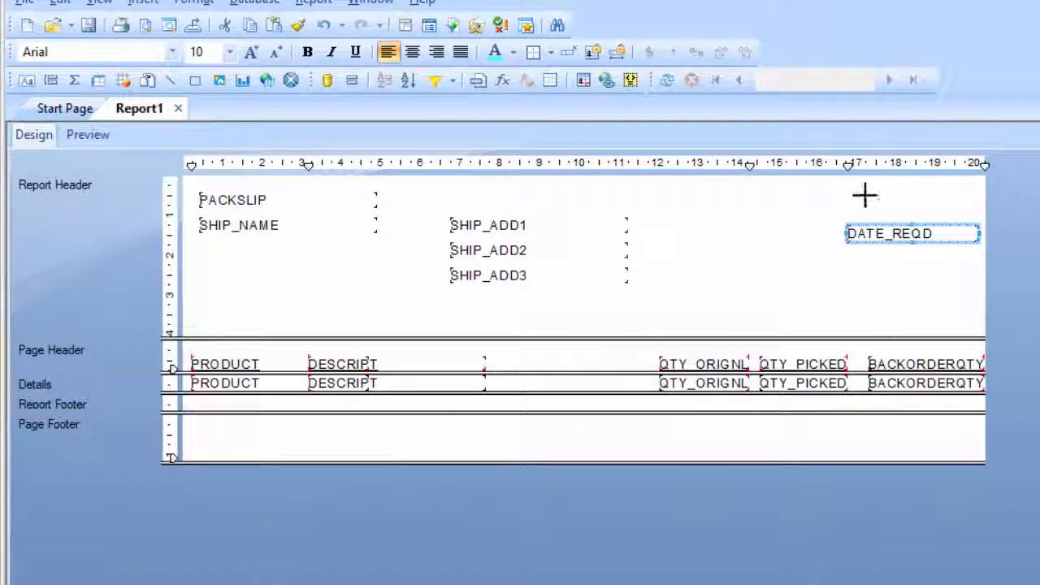
{"action": "left_click", "coordinate": [840, 195]}
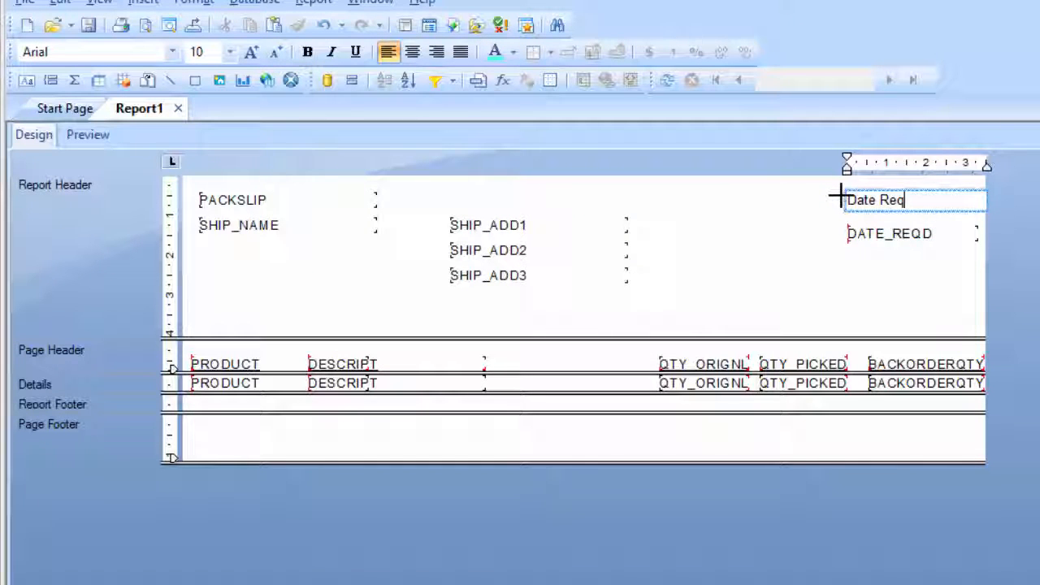
{"action": "type", "text": "Date Required:"}
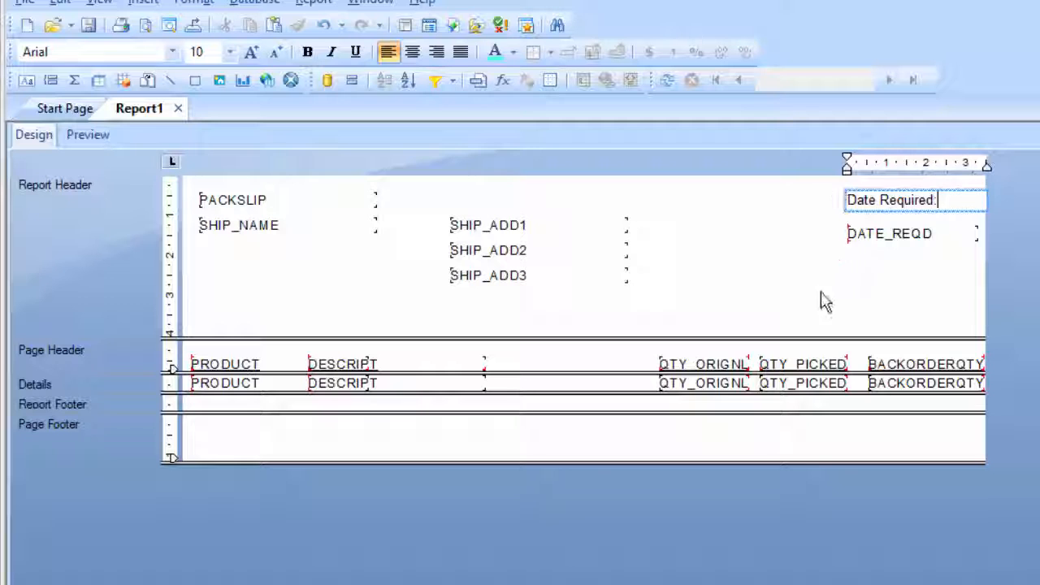
{"action": "left_click", "coordinate": [736, 271]}
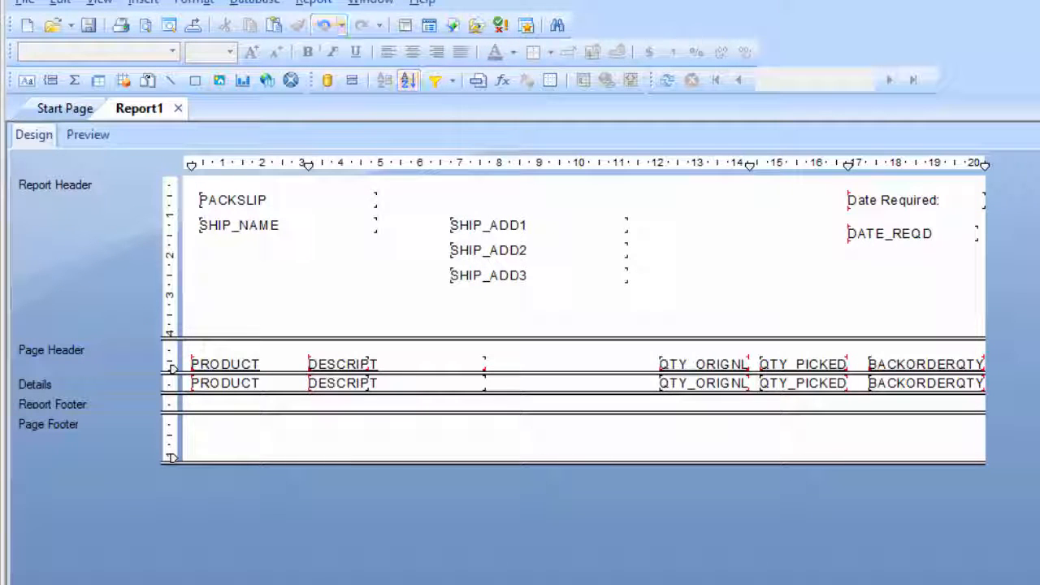
Insert a text object reading "Ship To Address:" above SHIP_ADD1 and align its left edge with the address fields
{"action": "left_click", "coordinate": [152, 11]}
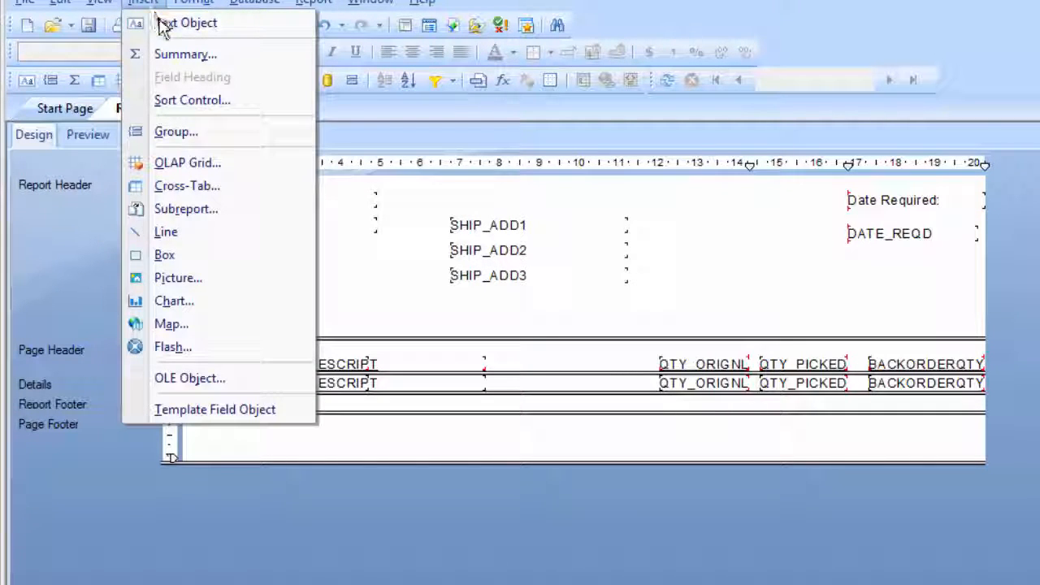
{"action": "left_click", "coordinate": [345, 24]}
{"action": "left_click", "coordinate": [443, 191]}
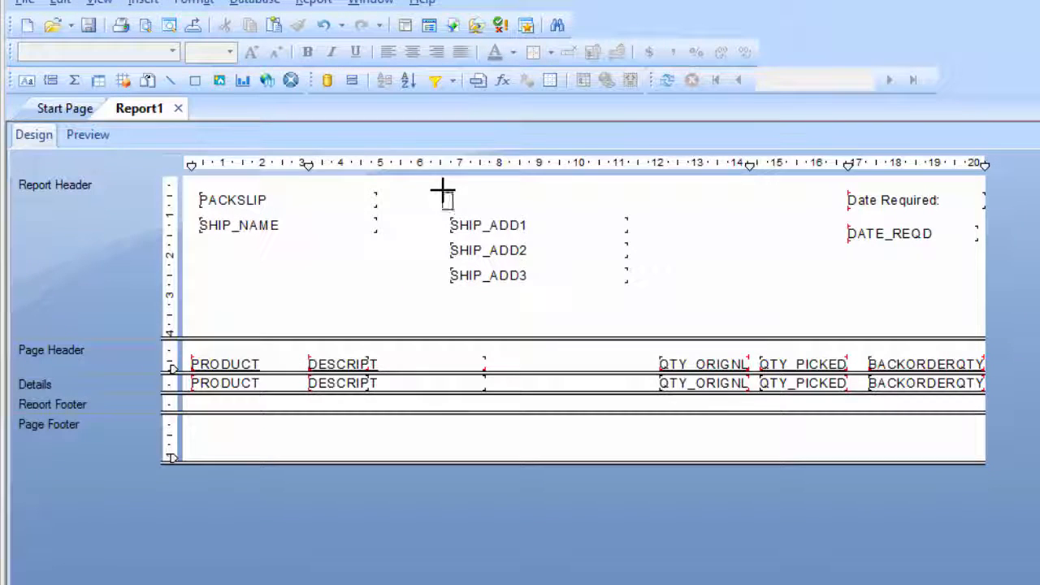
{"action": "type", "text": "Ship To Address:"}
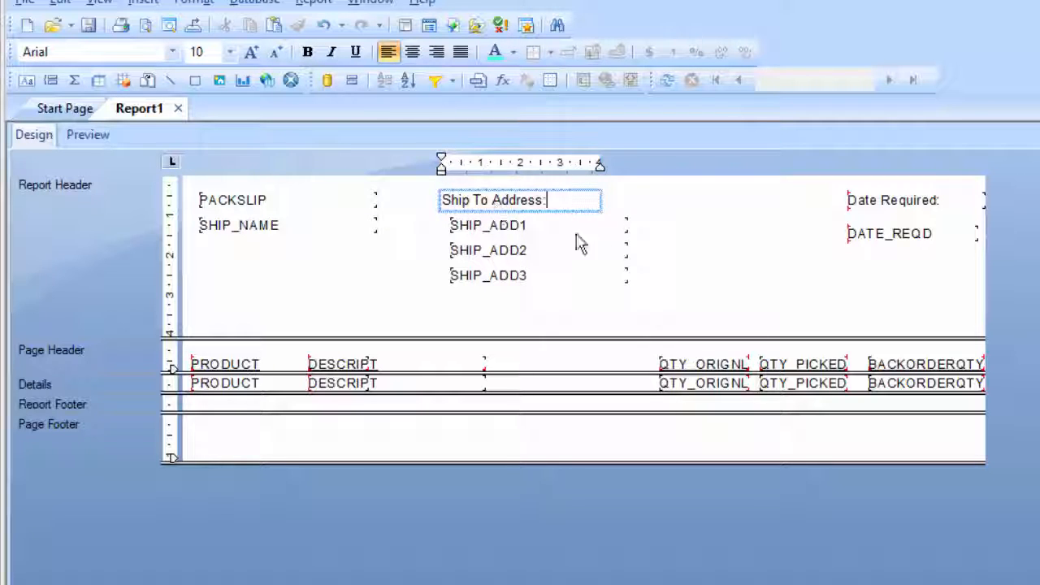
{"action": "left_click", "coordinate": [723, 273]}
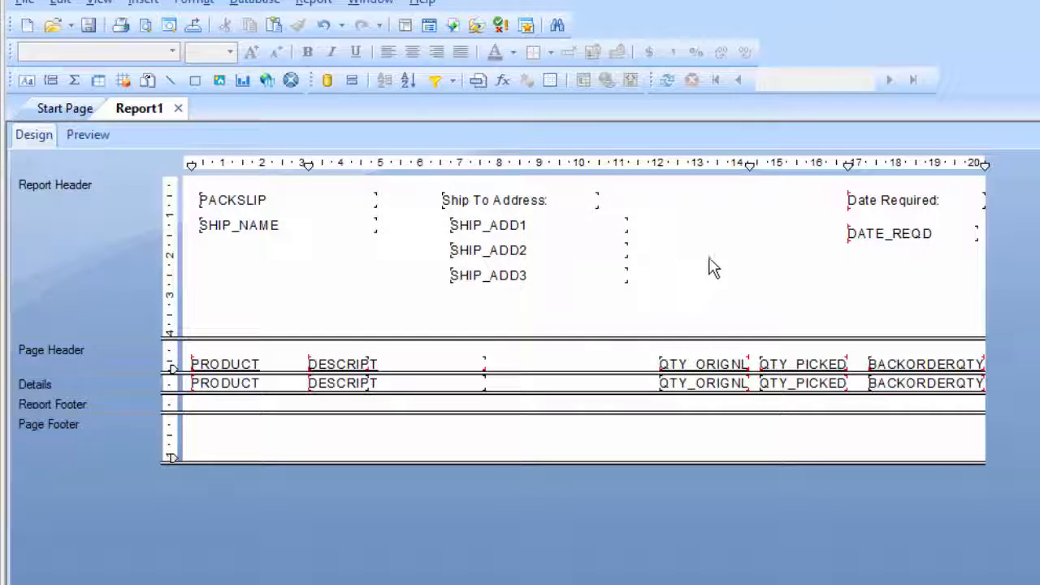
{"action": "left_click", "coordinate": [580, 202]}
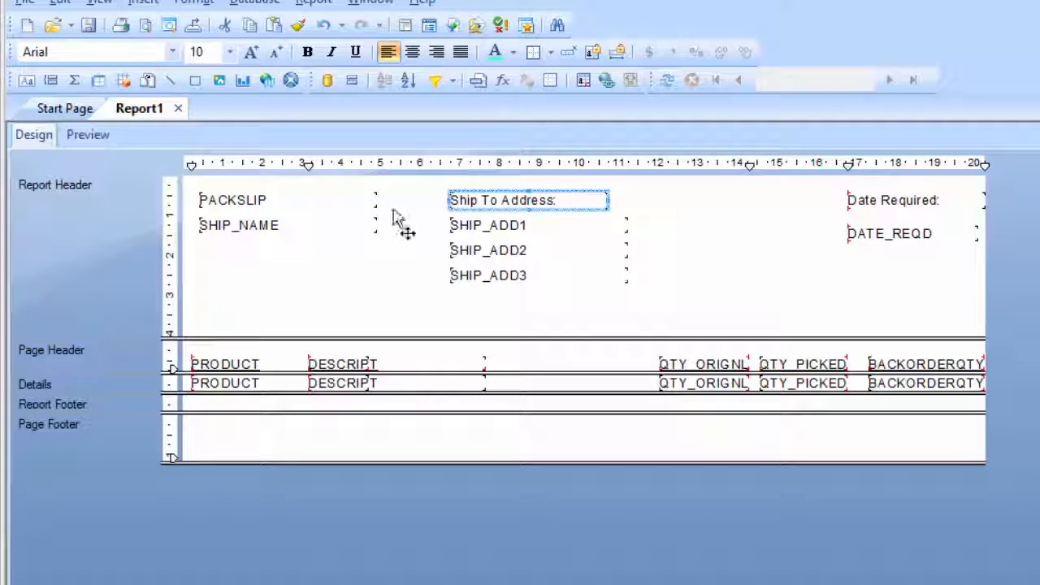
Move the SHIP_NAME and PACKSLIP fields slightly down in the Report Header to leave room for a label above them
{"action": "left_click", "coordinate": [326, 224]}
{"action": "key", "text": "Down"}
{"action": "key", "text": "Down"}
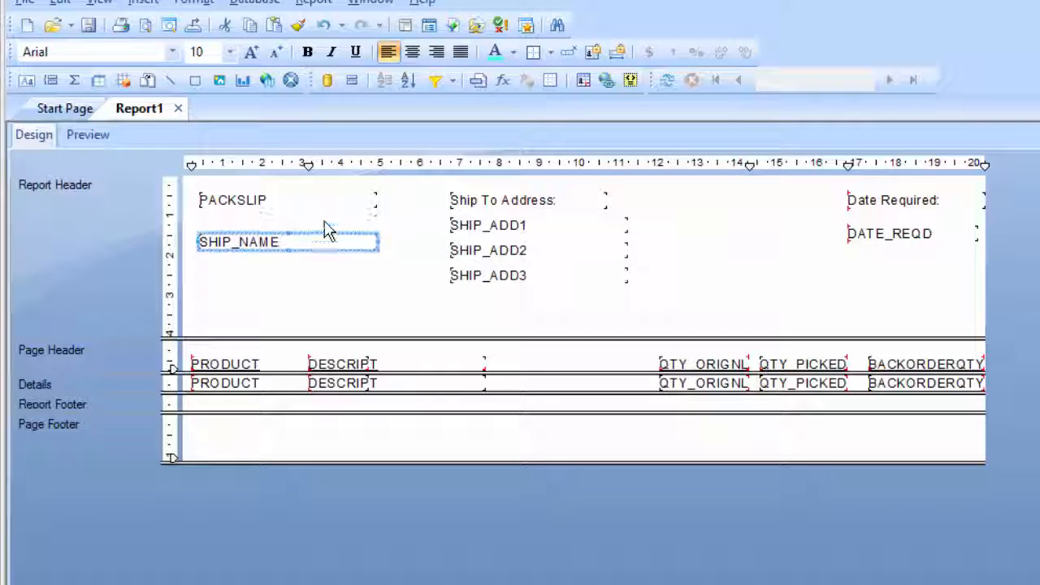
{"action": "left_click", "coordinate": [295, 207]}
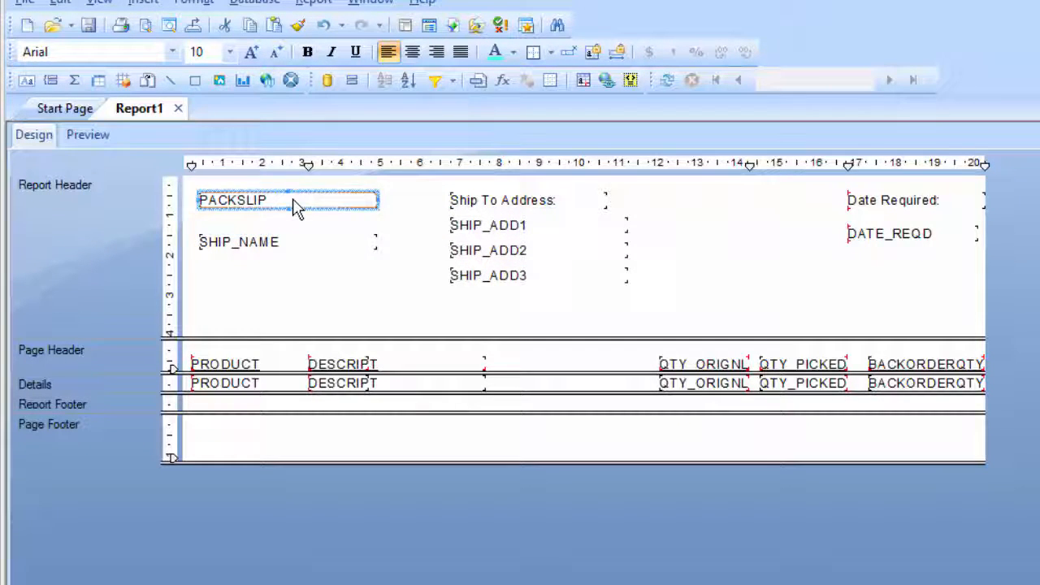
{"action": "key", "text": "Down"}
{"action": "key", "text": "Down"}
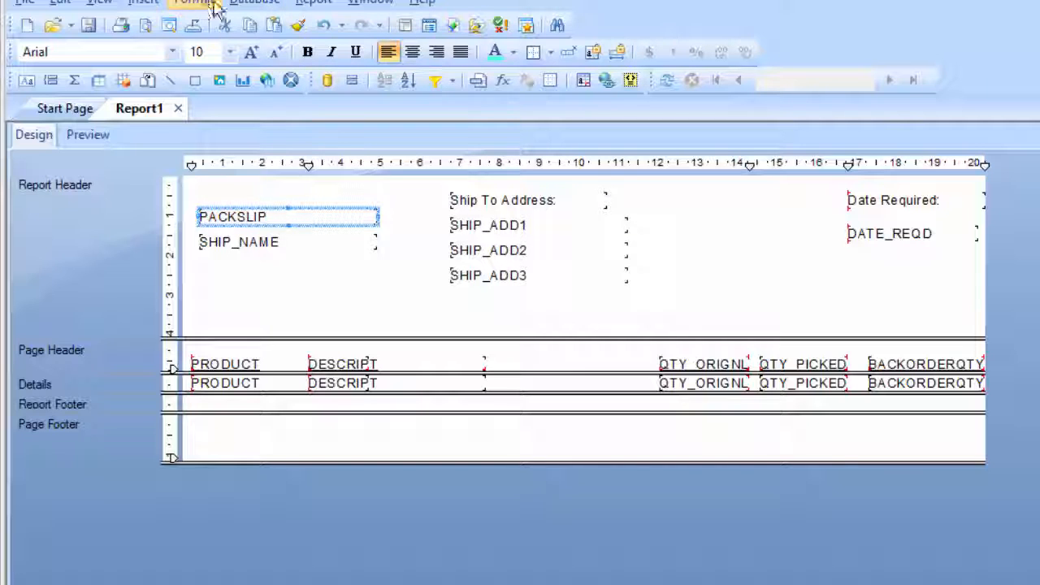
Insert a text object reading "Order Number:" above the PACKSLIP field in the Report Header
{"action": "left_click", "coordinate": [144, 3]}
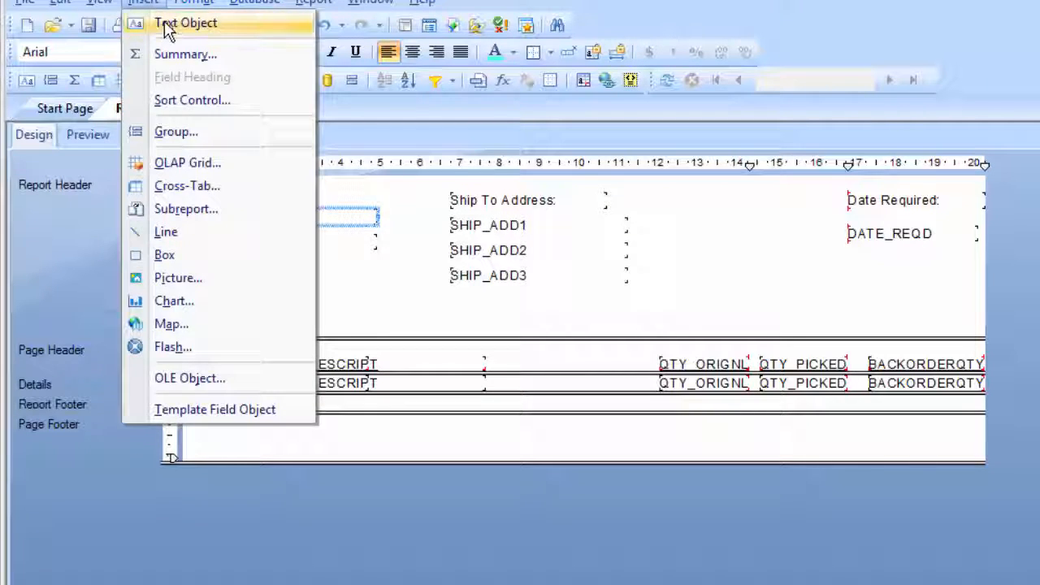
{"action": "left_click", "coordinate": [163, 27]}
{"action": "left_click", "coordinate": [198, 189]}
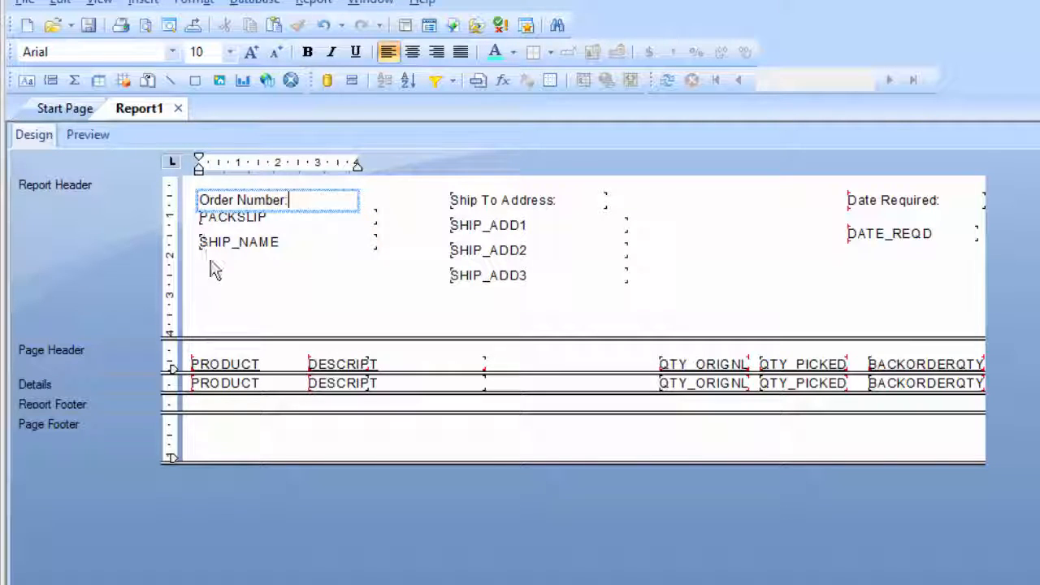
{"action": "left_click", "coordinate": [283, 286]}
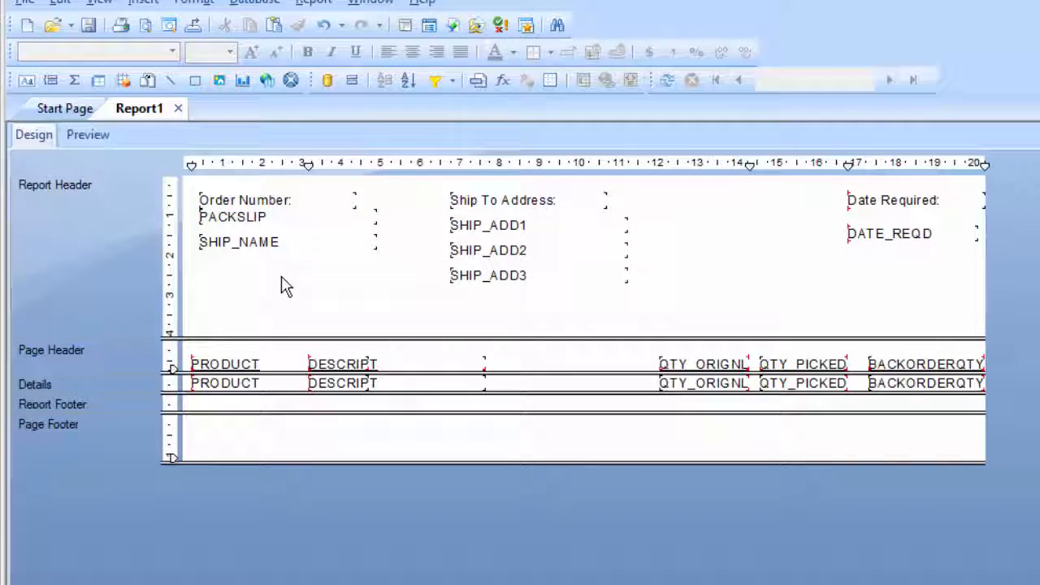
Nudge the PACKSLIP and SHIP_NAME fields down in the Report Header to line up with SHIP_ADD1 and SHIP_ADD2
{"action": "left_click", "coordinate": [264, 226]}
{"action": "key", "text": "Down"}
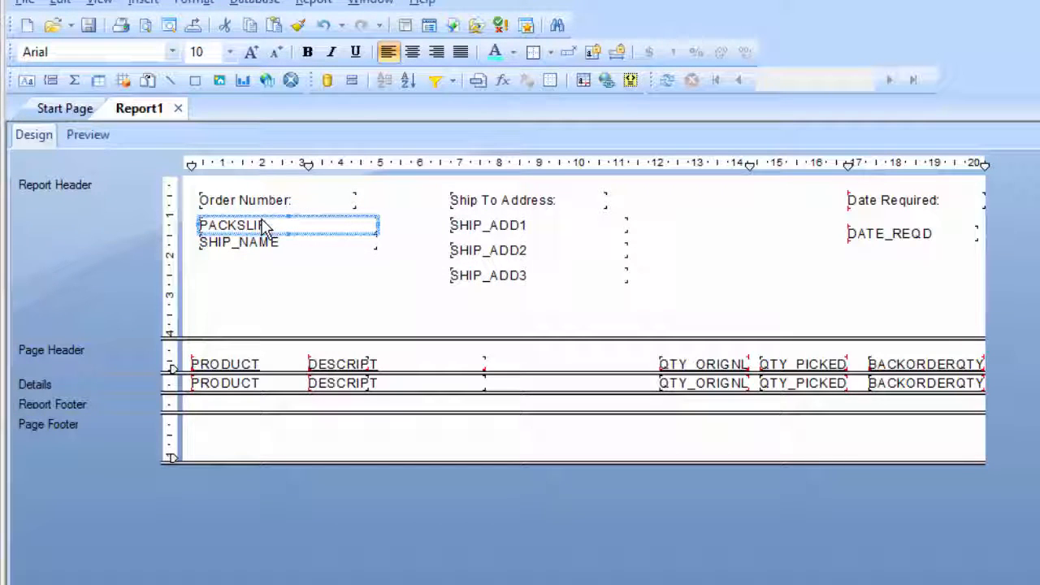
{"action": "left_click", "coordinate": [244, 245]}
{"action": "key", "text": "Down"}
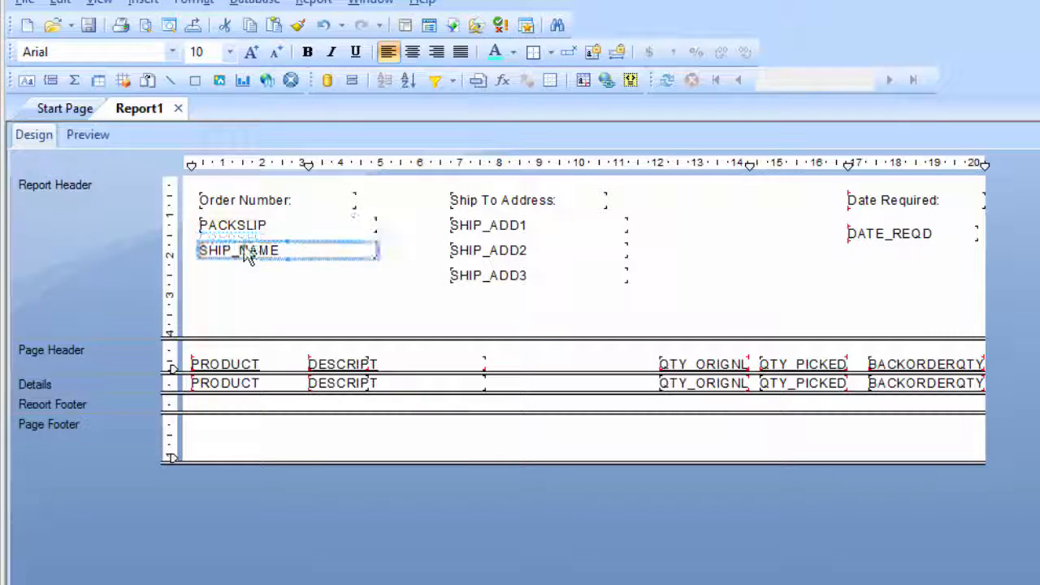
{"action": "left_click", "coordinate": [827, 303]}
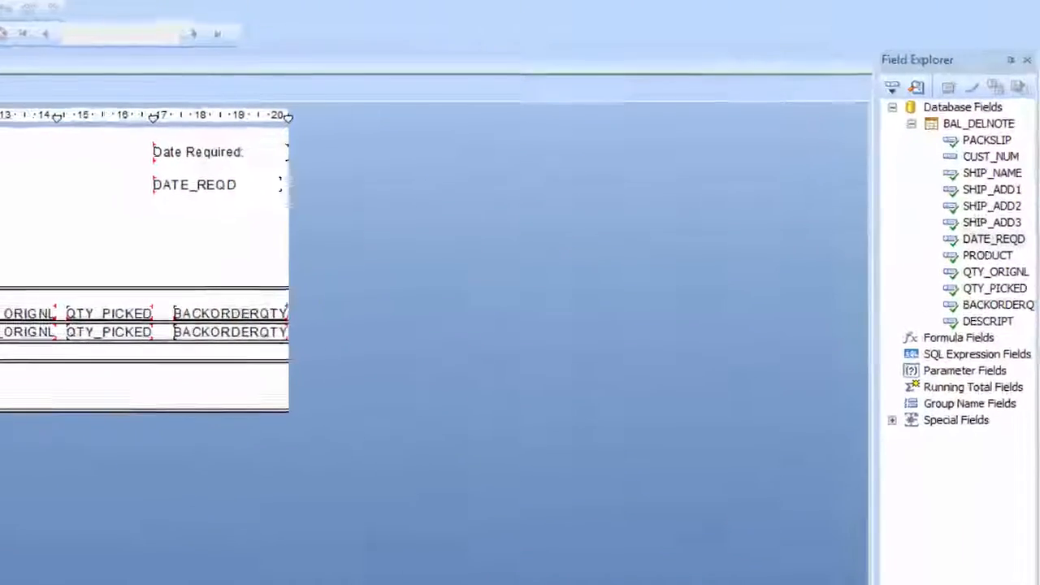
Create a new string parameter field named frmWhere with a static list of values
{"action": "left_click", "coordinate": [992, 251]}
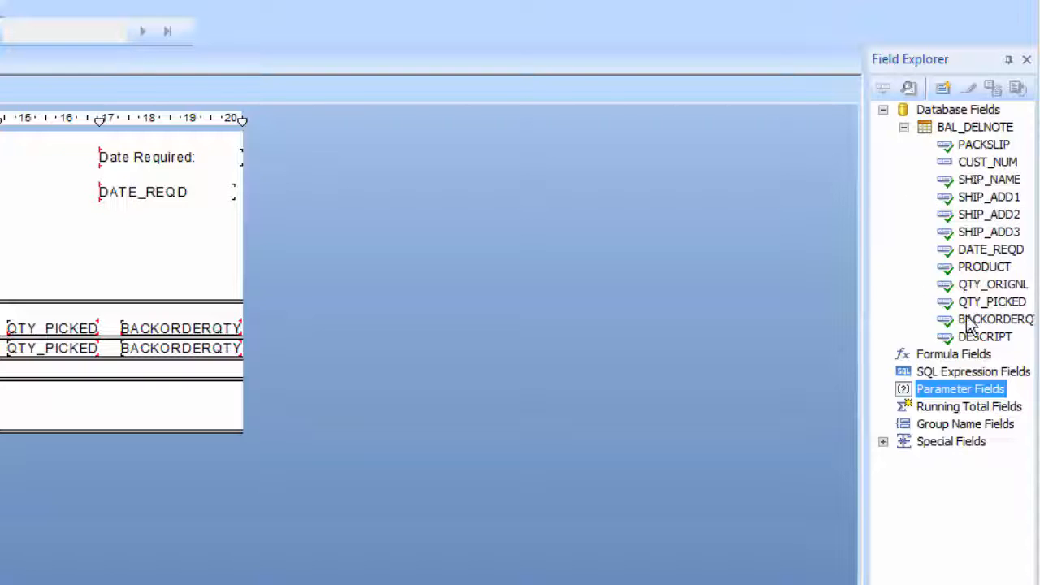
{"action": "right_click", "coordinate": [950, 387]}
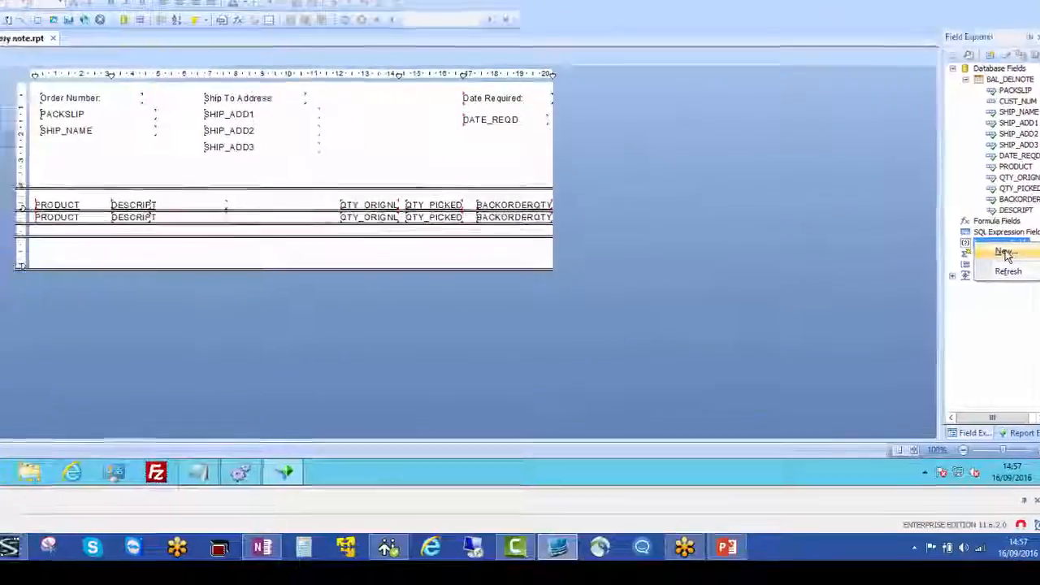
{"action": "left_click", "coordinate": [983, 316]}
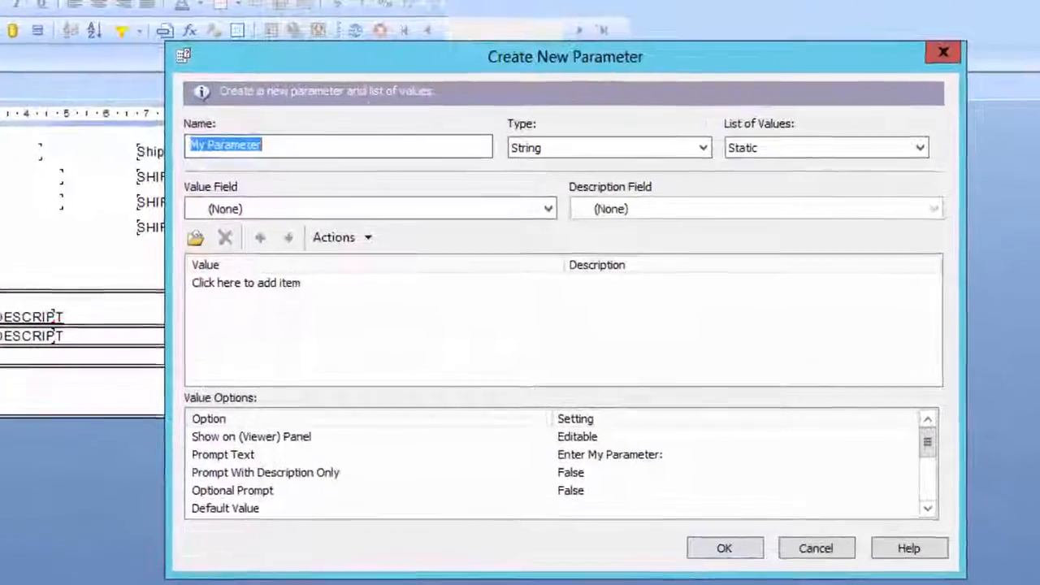
{"action": "type", "text": "f"}
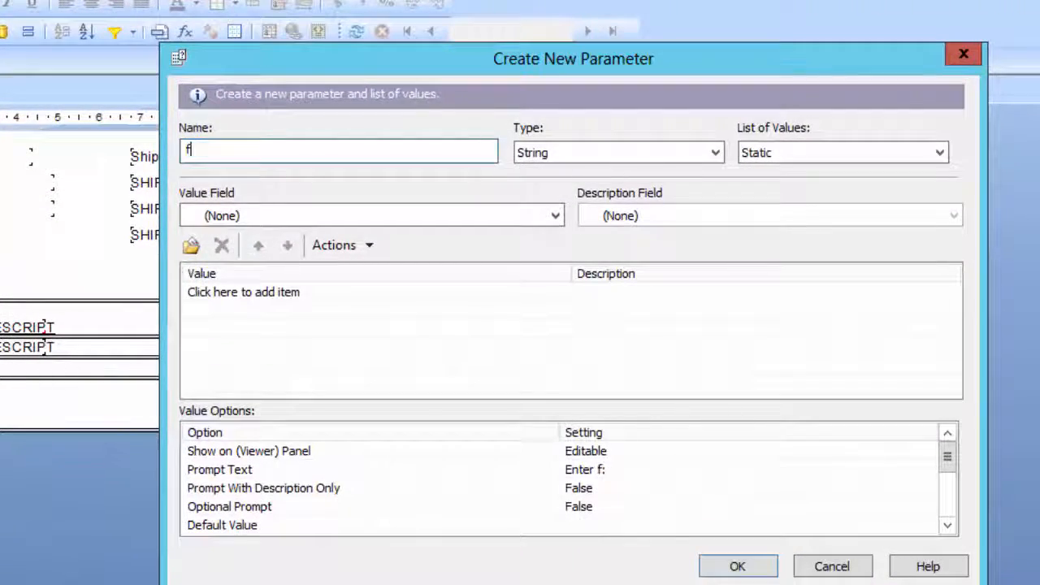
{"action": "type", "text": "rmWh"}
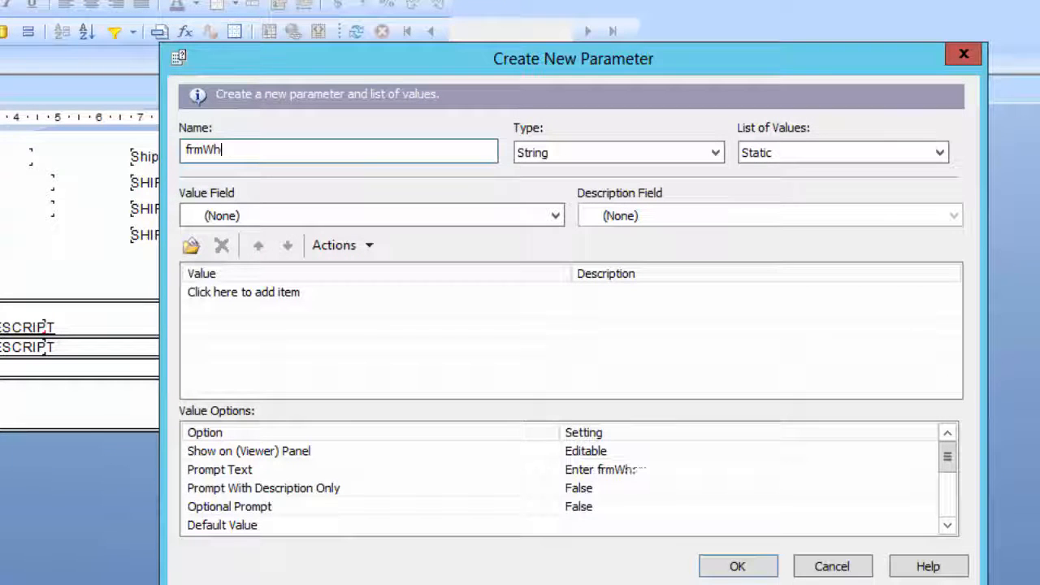
{"action": "type", "text": "ere"}
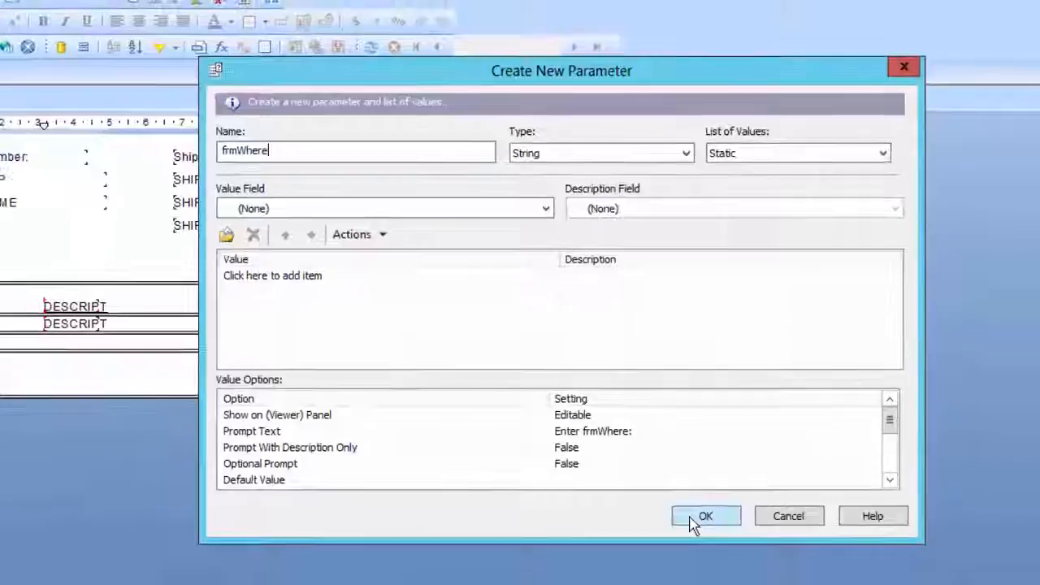
{"action": "left_click", "coordinate": [690, 520]}
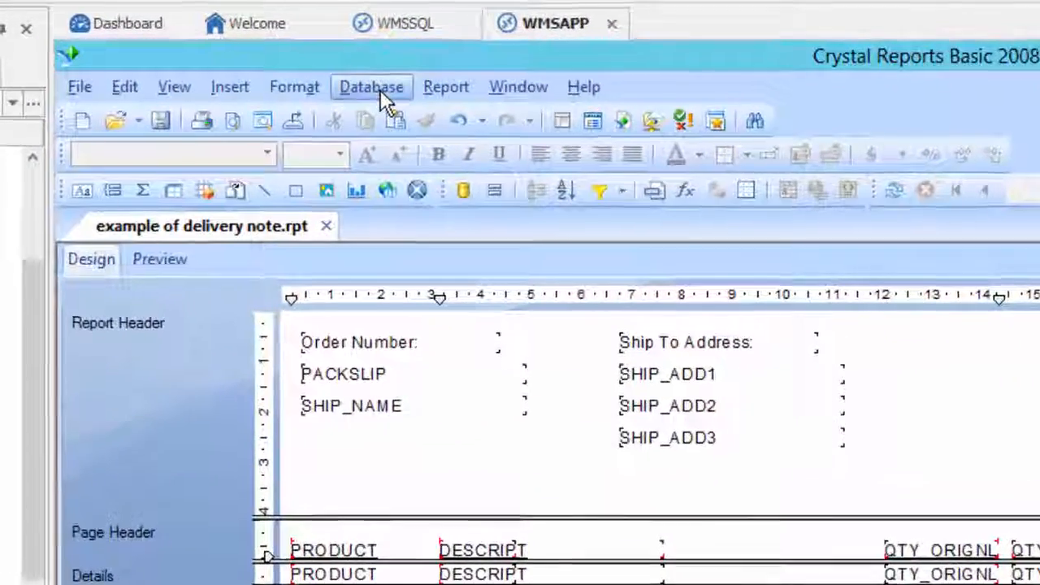
Add a command to the WMSSQL connection in the Database Expert with the query "select * from pickhead where {?frmWhere}"
{"action": "left_click", "coordinate": [336, 80]}
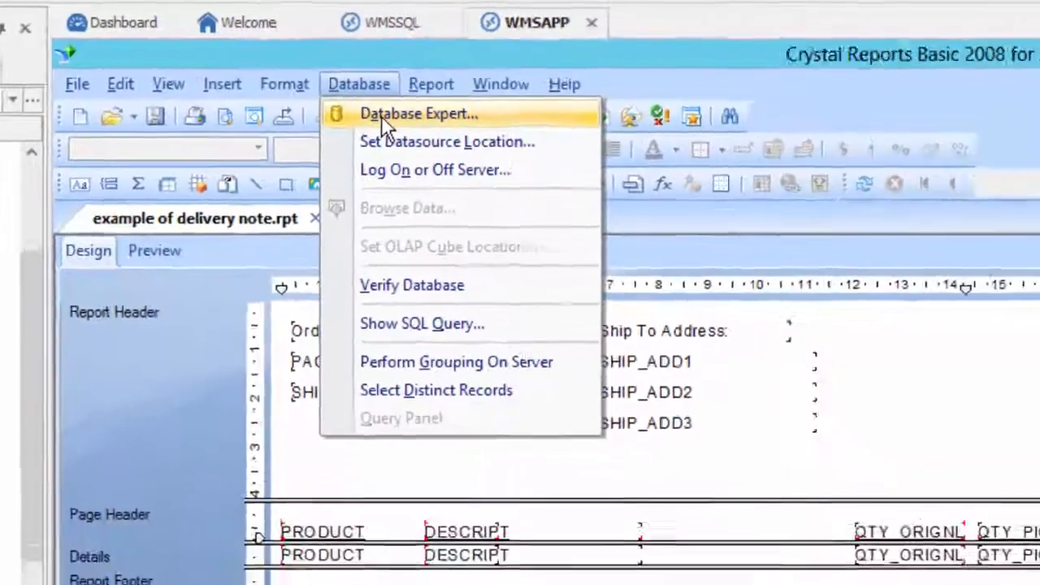
{"action": "left_click", "coordinate": [486, 148]}
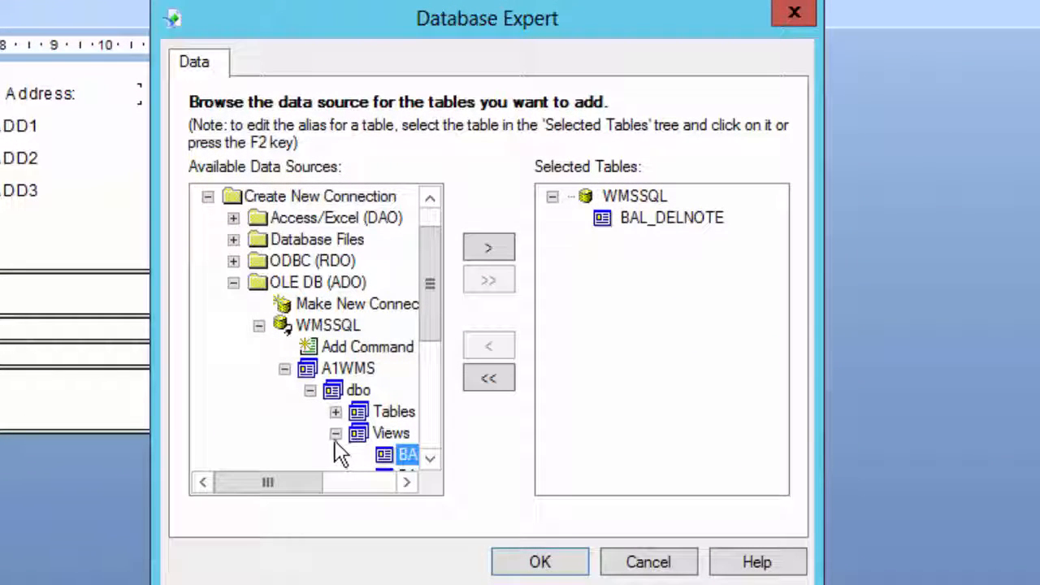
{"action": "left_click", "coordinate": [332, 348]}
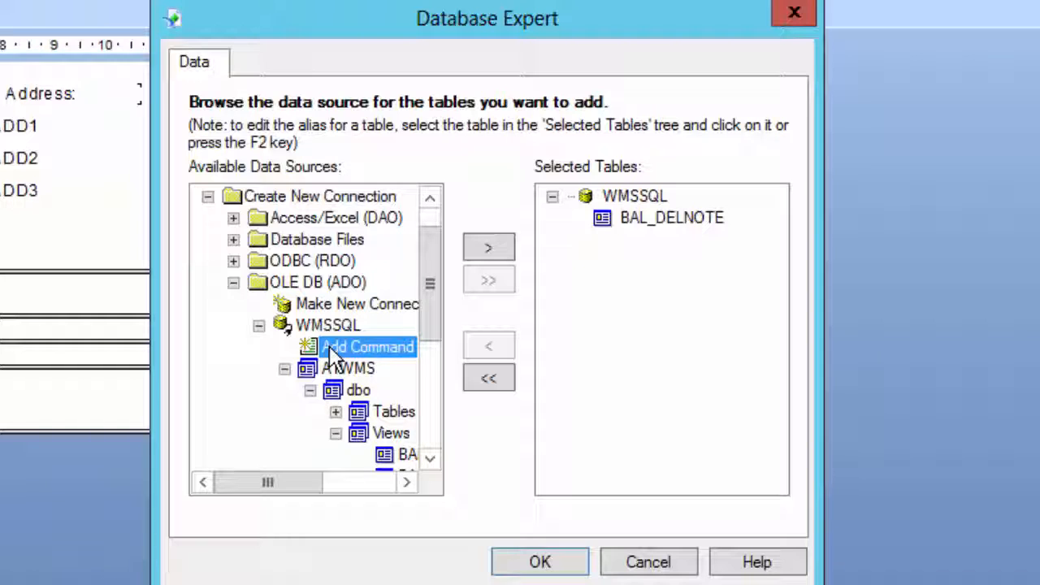
{"action": "left_click", "coordinate": [489, 246]}
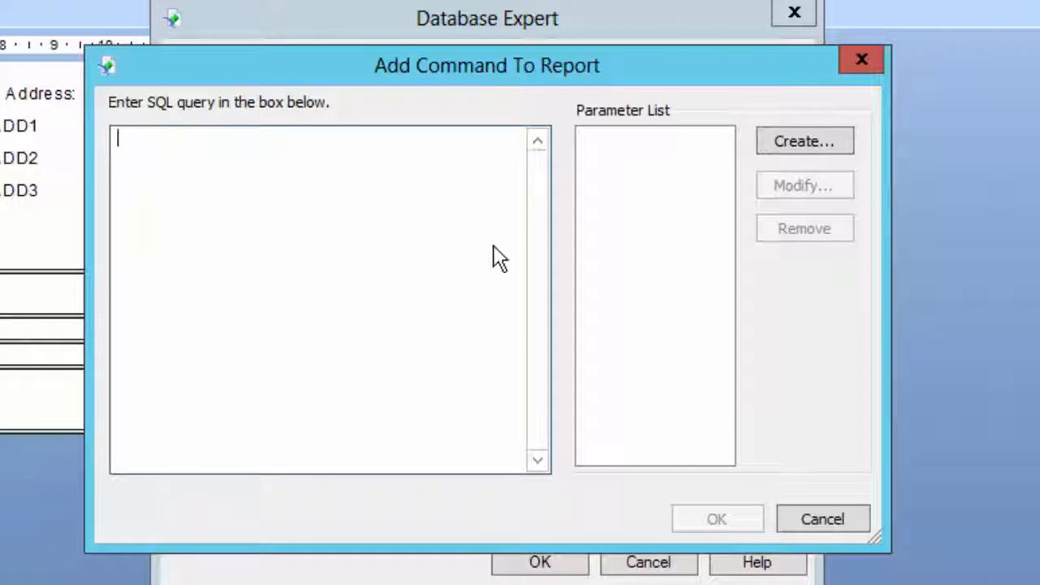
{"action": "type", "text": "select * from"}
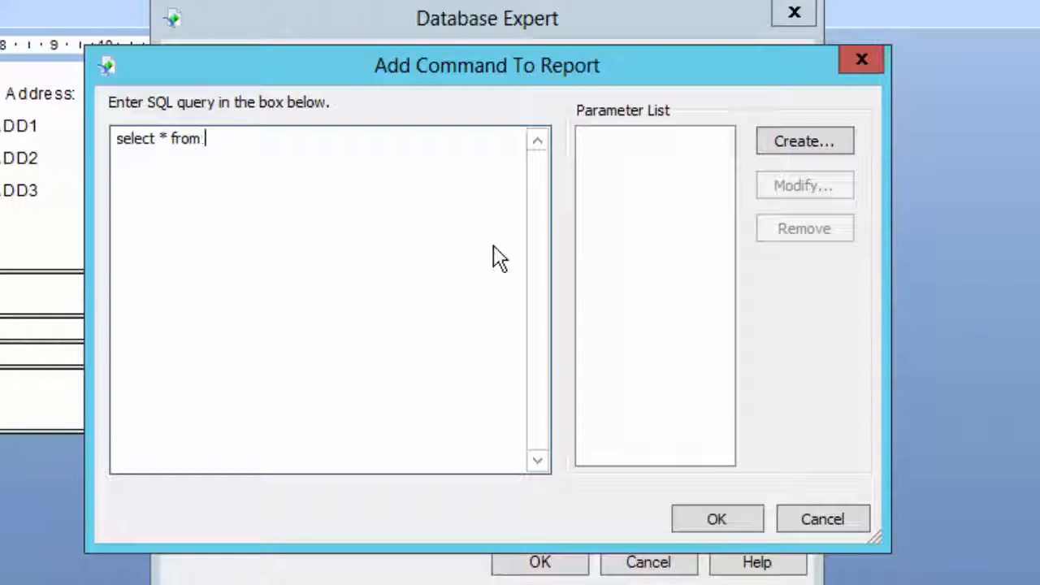
{"action": "type", "text": " pick"}
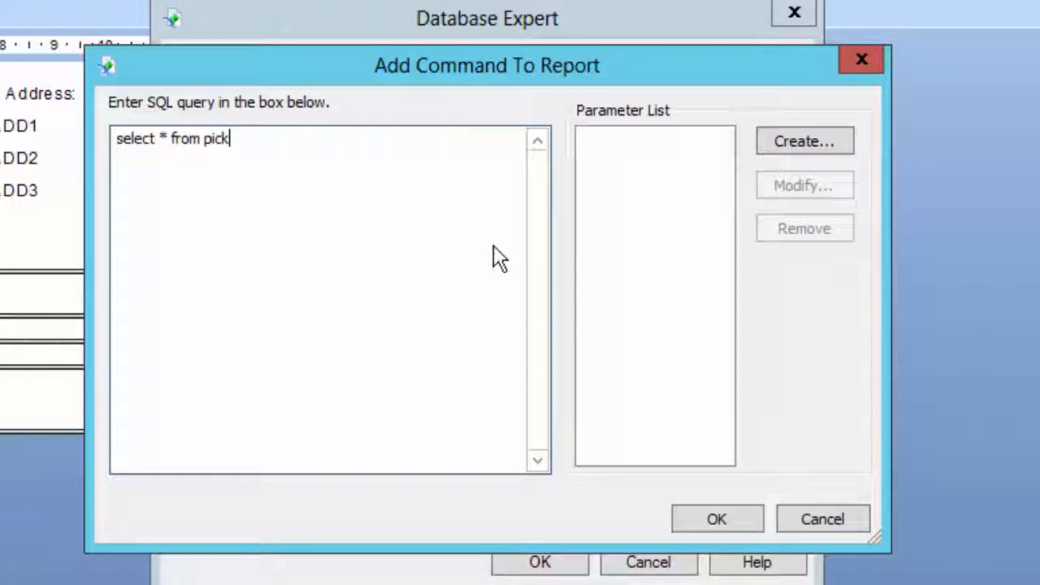
{"action": "type", "text": "head where"}
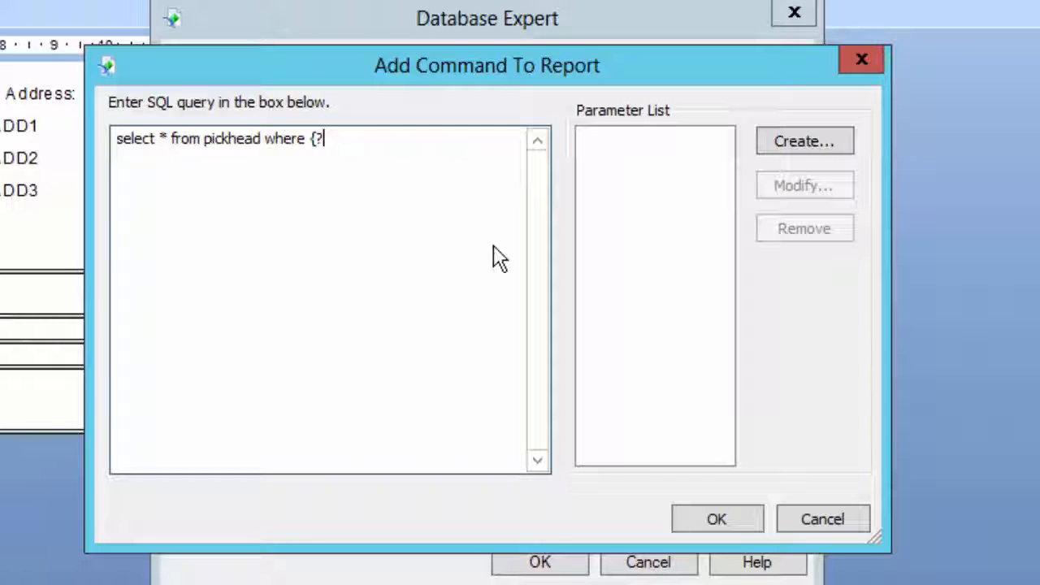
{"action": "type", "text": "{?frmWhere"}
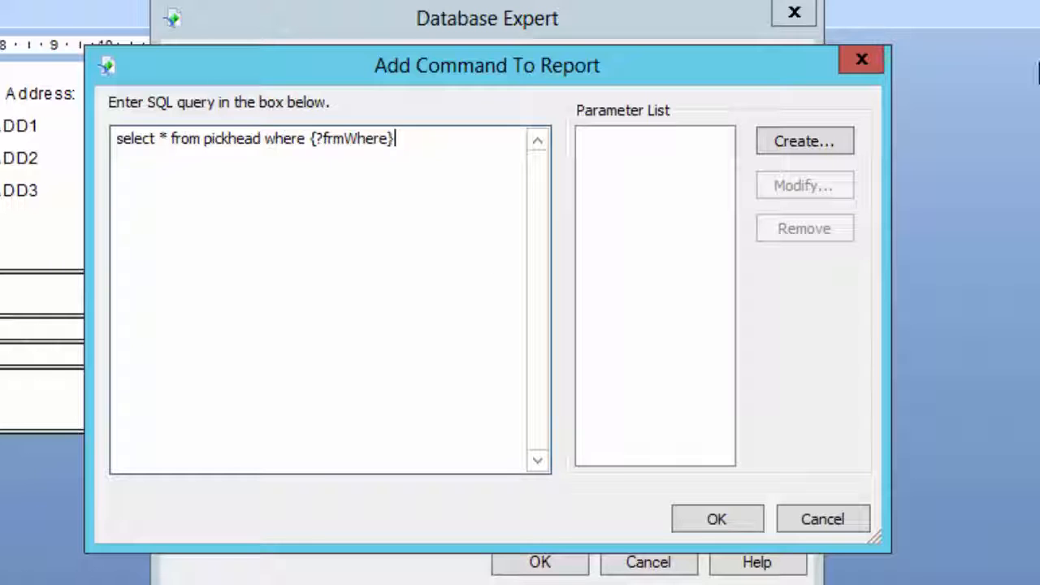
Create a string command parameter named frmWhere with the prompting text frmWhere, and accept the command
{"action": "left_click", "coordinate": [830, 142]}
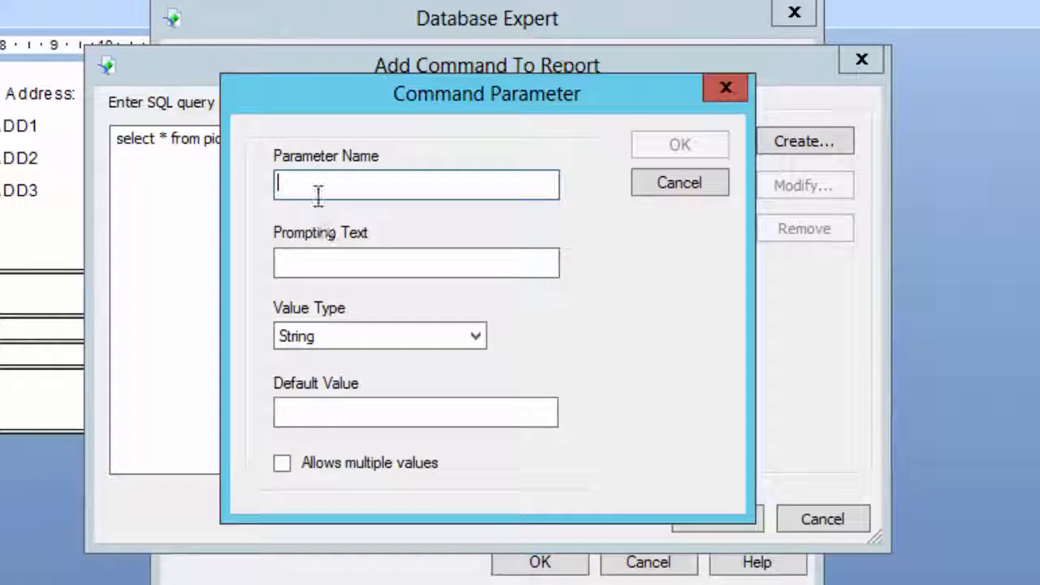
{"action": "type", "text": "frmWhere"}
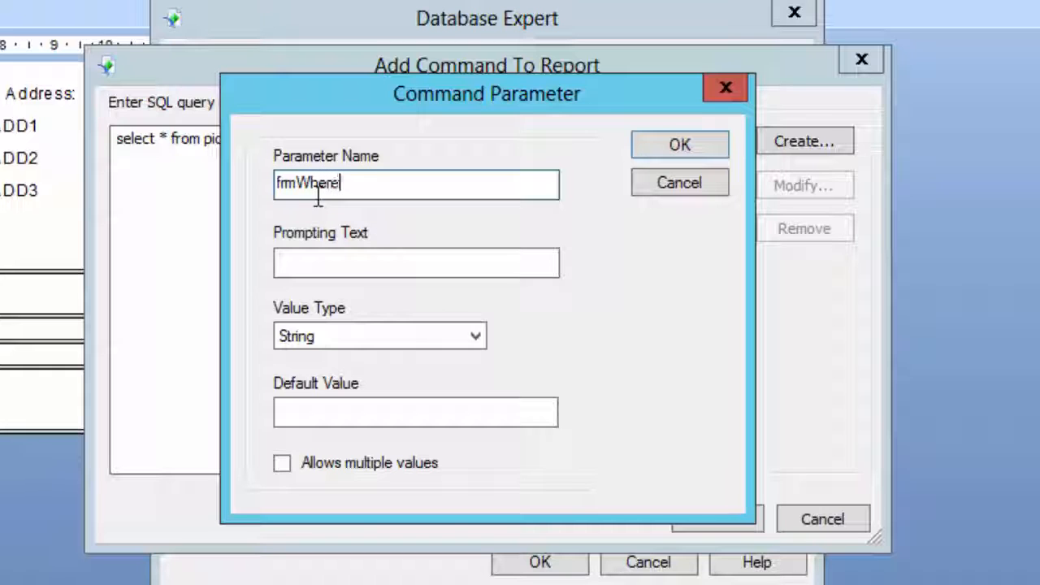
{"action": "left_click", "coordinate": [392, 262]}
{"action": "type", "text": "f"}
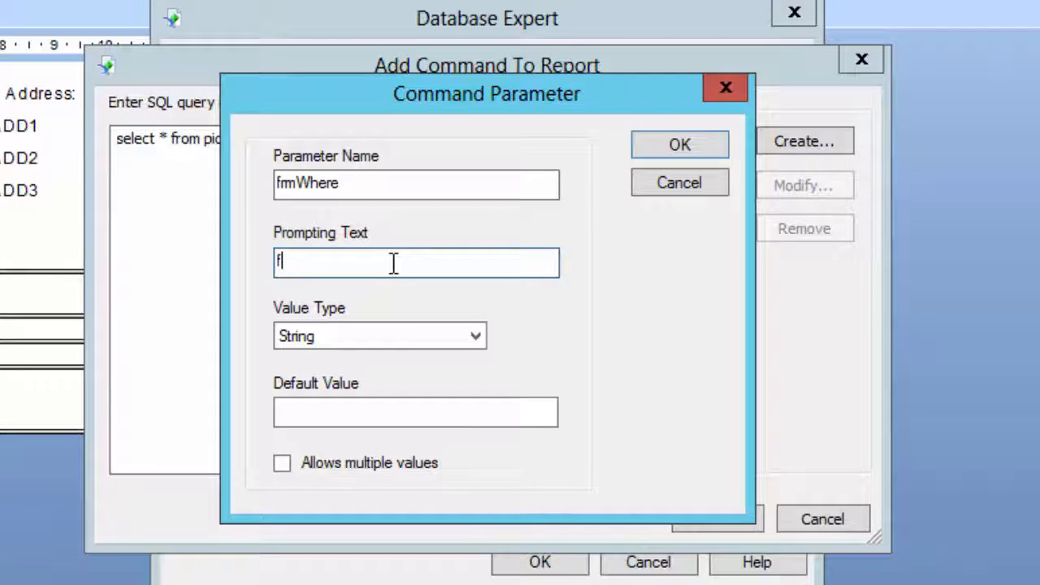
{"action": "type", "text": "rmWhere"}
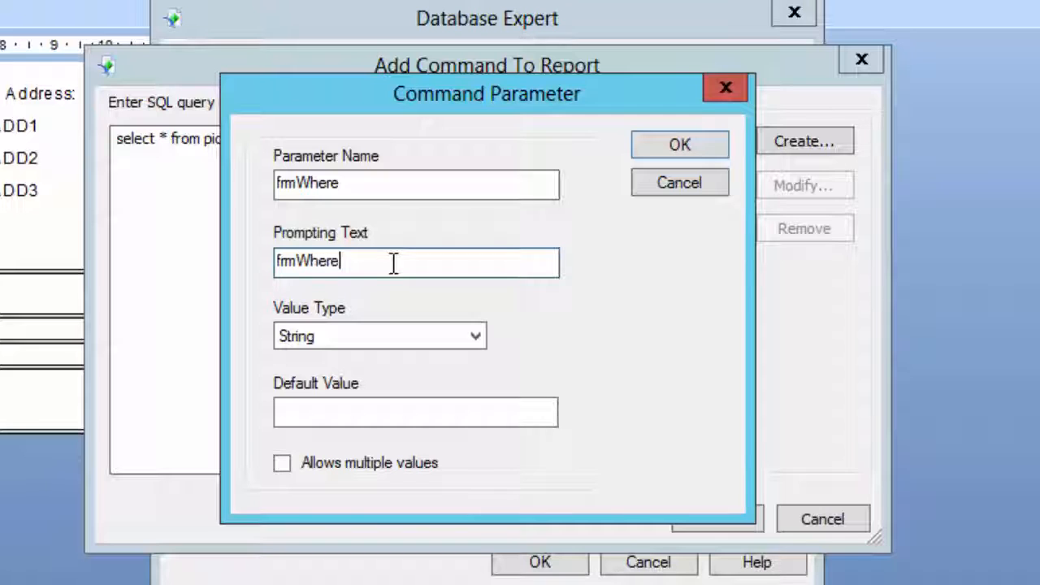
{"action": "left_click", "coordinate": [685, 153]}
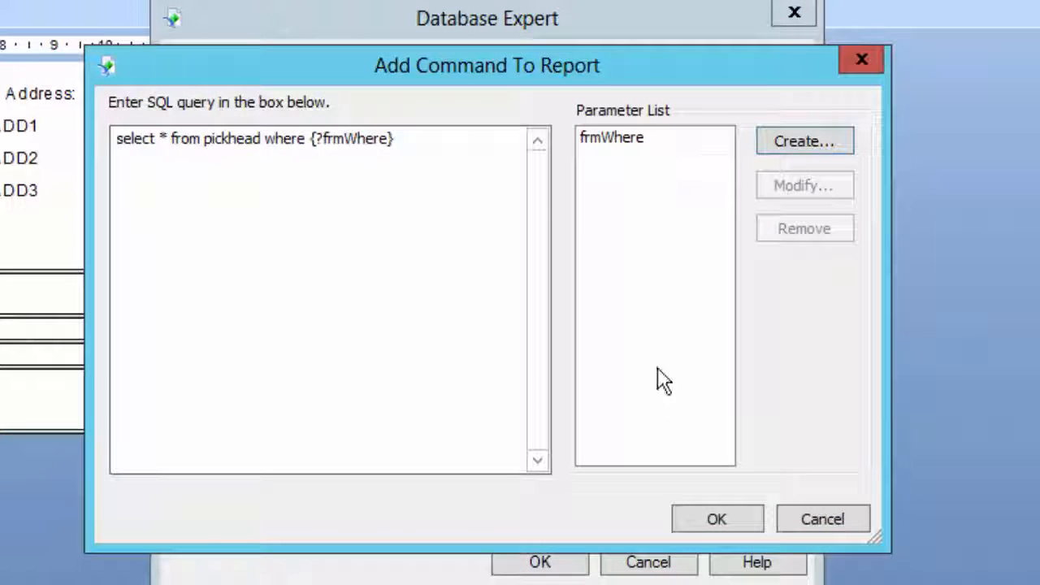
{"action": "left_click", "coordinate": [706, 524]}
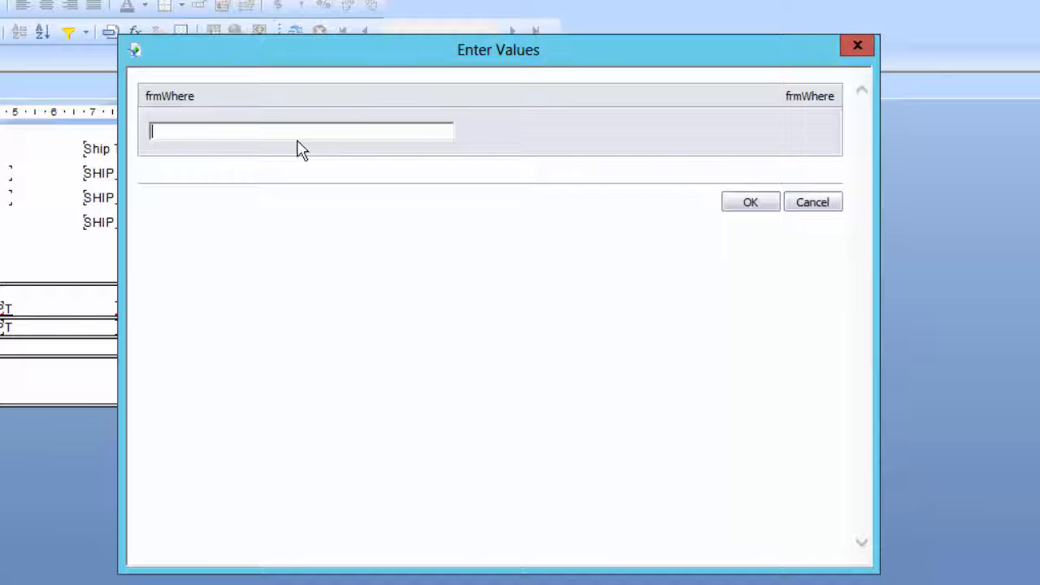
Enter a condition on pickhead.packslip as the value of the frmWhere parameter
{"action": "type", "text": "pickhead.packsli"}
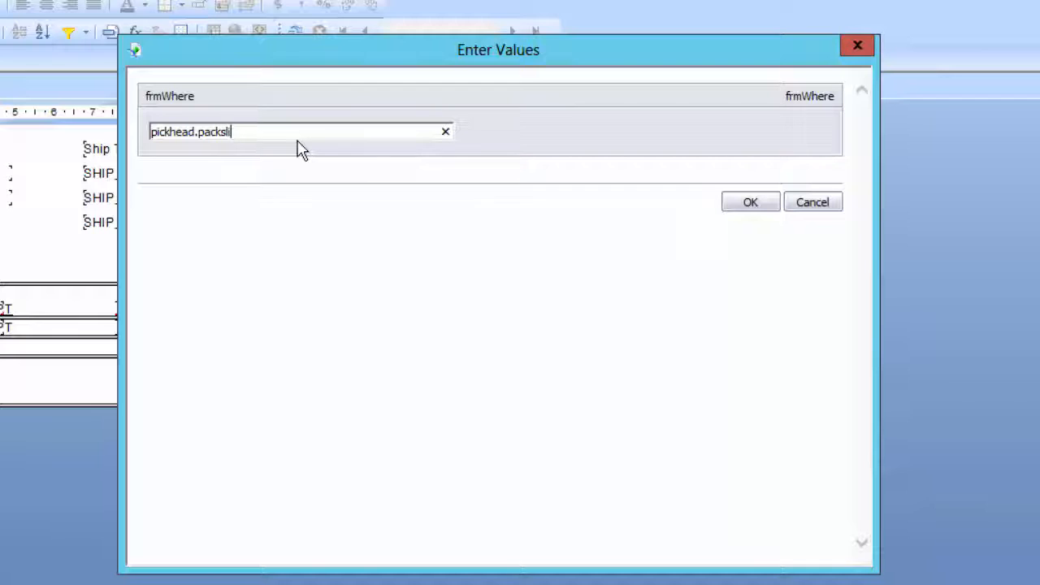
{"action": "type", "text": "p"}
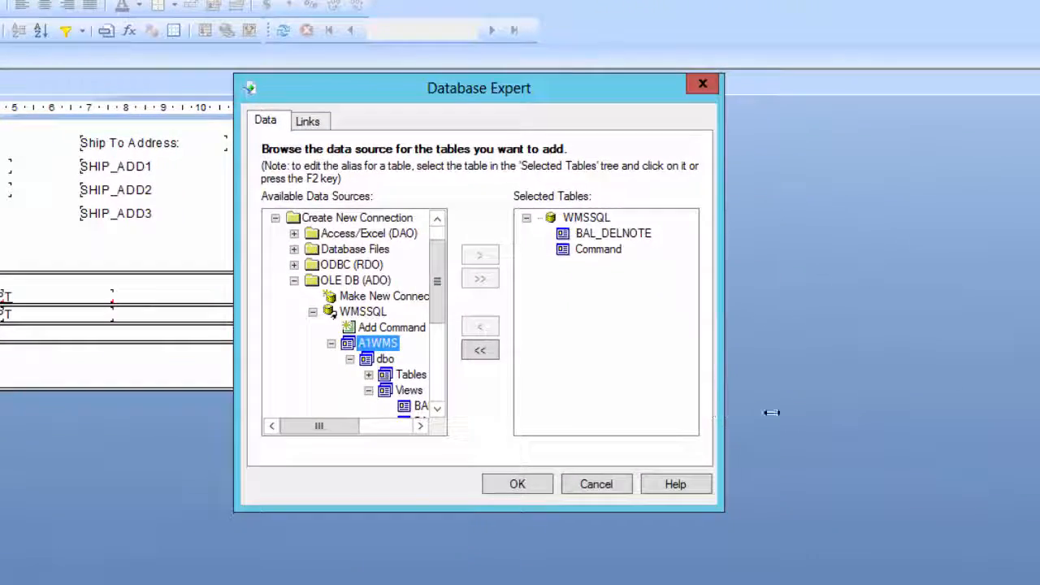
Enlarge and separate the BAL_DELNOTE and Command tables in the link diagram and remove all links between them
{"action": "left_click", "coordinate": [308, 122]}
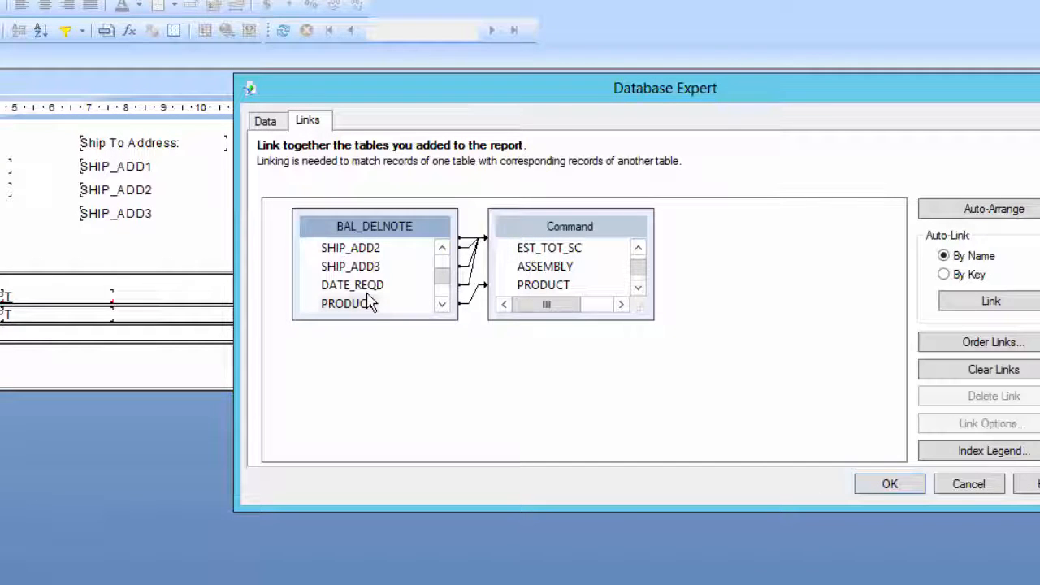
{"action": "left_click_drag", "start_coordinate": [360, 319], "coordinate": [357, 439]}
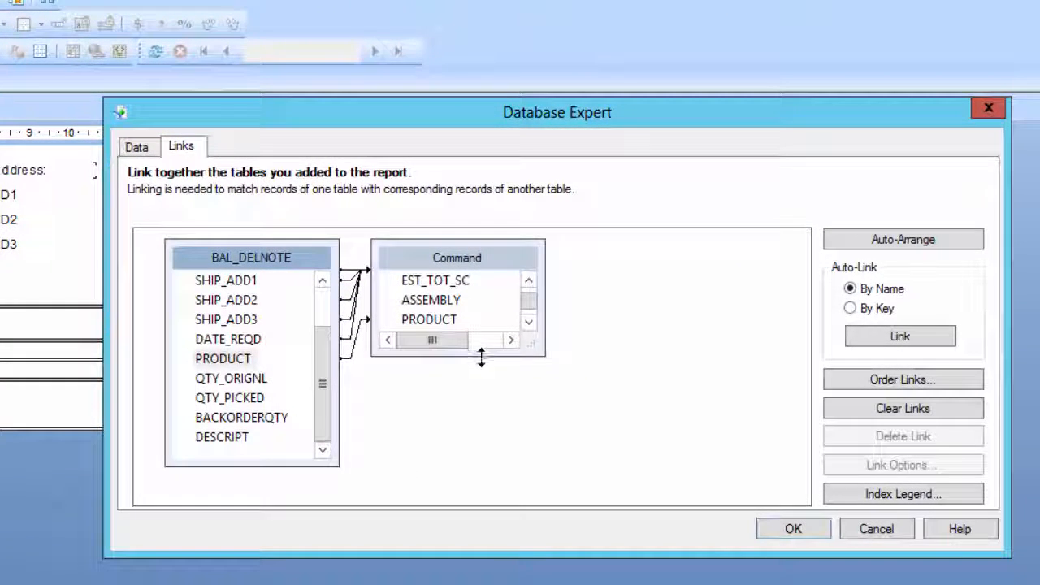
{"action": "left_click_drag", "start_coordinate": [480, 355], "coordinate": [550, 477]}
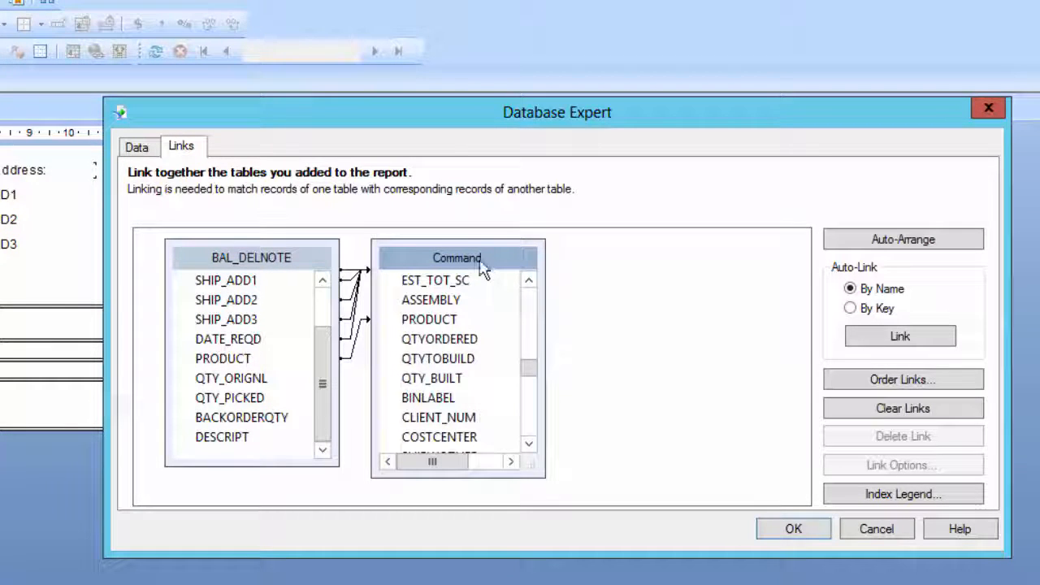
{"action": "left_click_drag", "start_coordinate": [482, 258], "coordinate": [612, 269]}
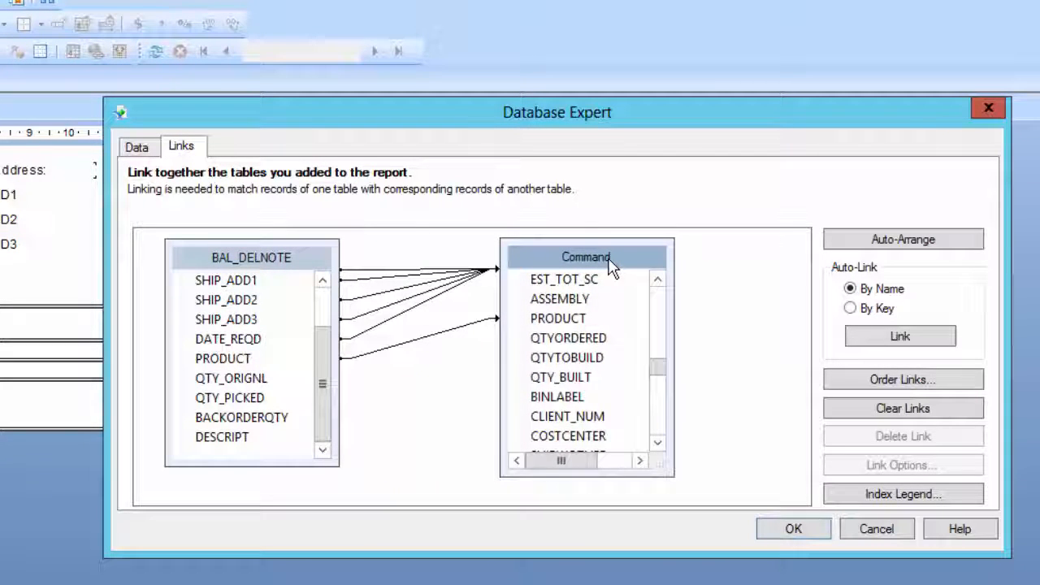
{"action": "left_click", "coordinate": [923, 416]}
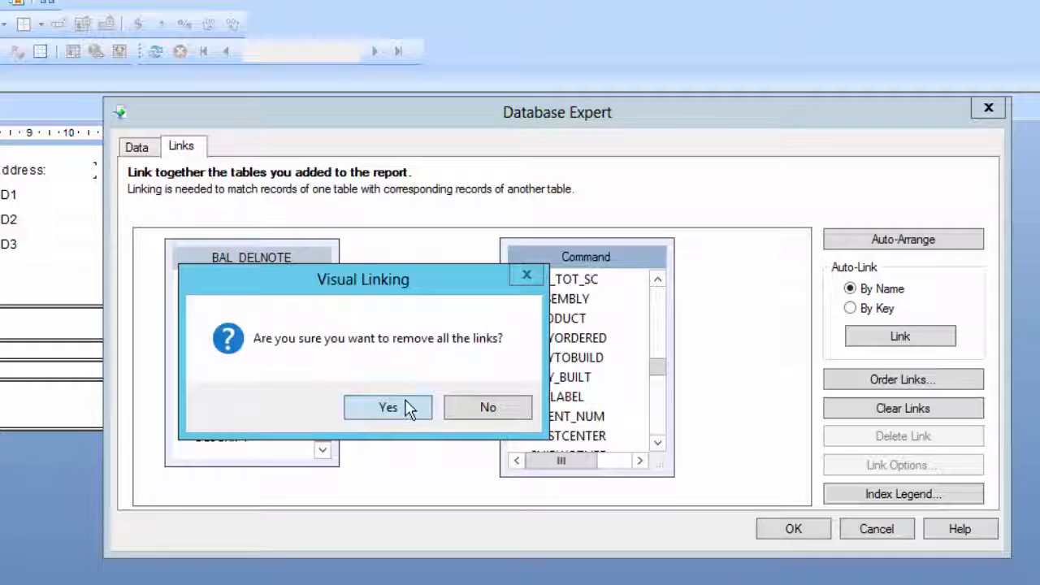
{"action": "left_click", "coordinate": [407, 409]}
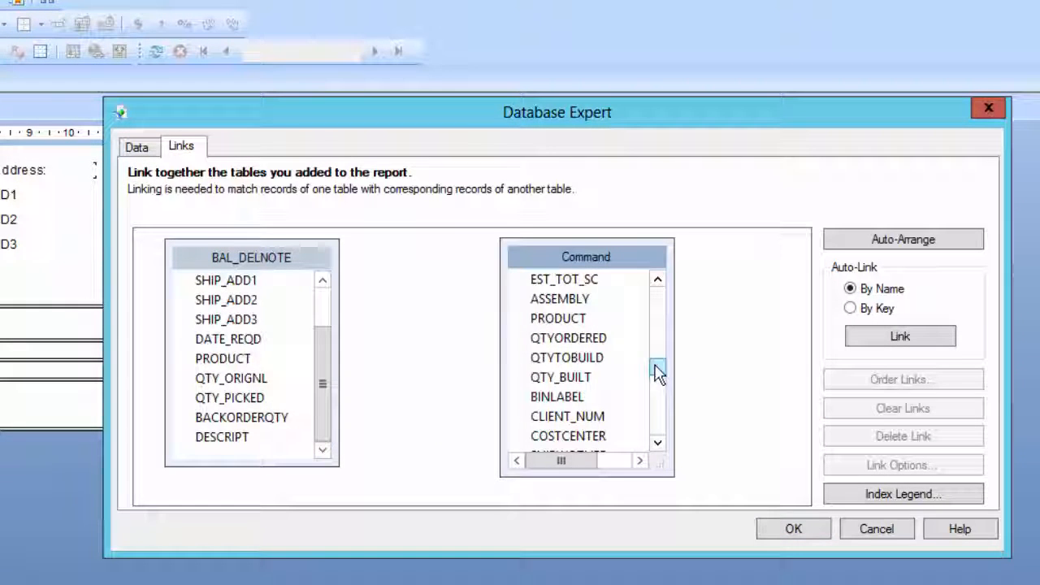
Link the PACKSLIP field of Command to the PACKSLIP field of BAL_DELNOTE
{"action": "left_click_drag", "start_coordinate": [657, 365], "coordinate": [657, 277]}
{"action": "left_click", "coordinate": [564, 339]}
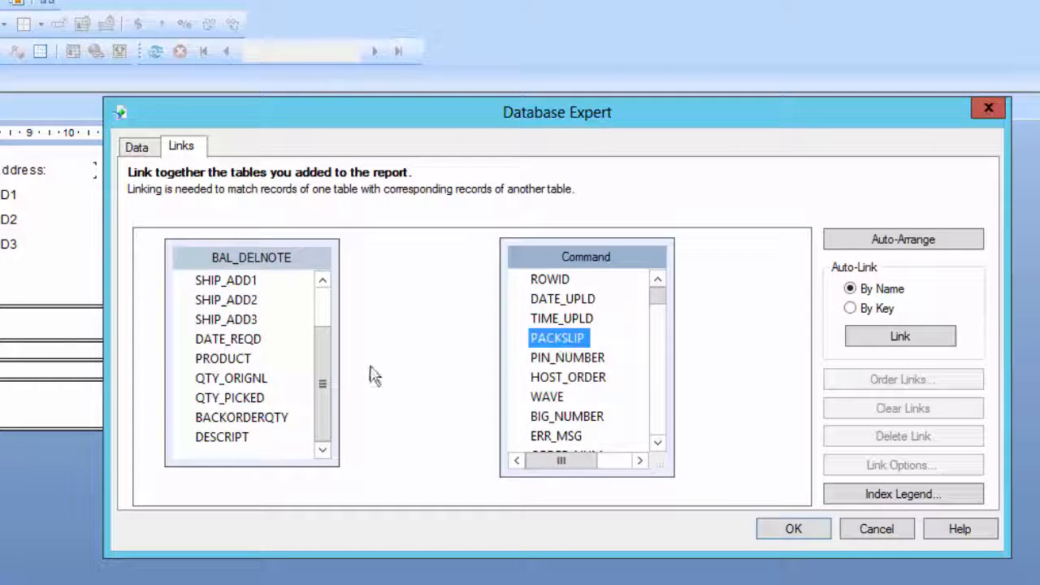
{"action": "left_click_drag", "start_coordinate": [325, 373], "coordinate": [399, 290]}
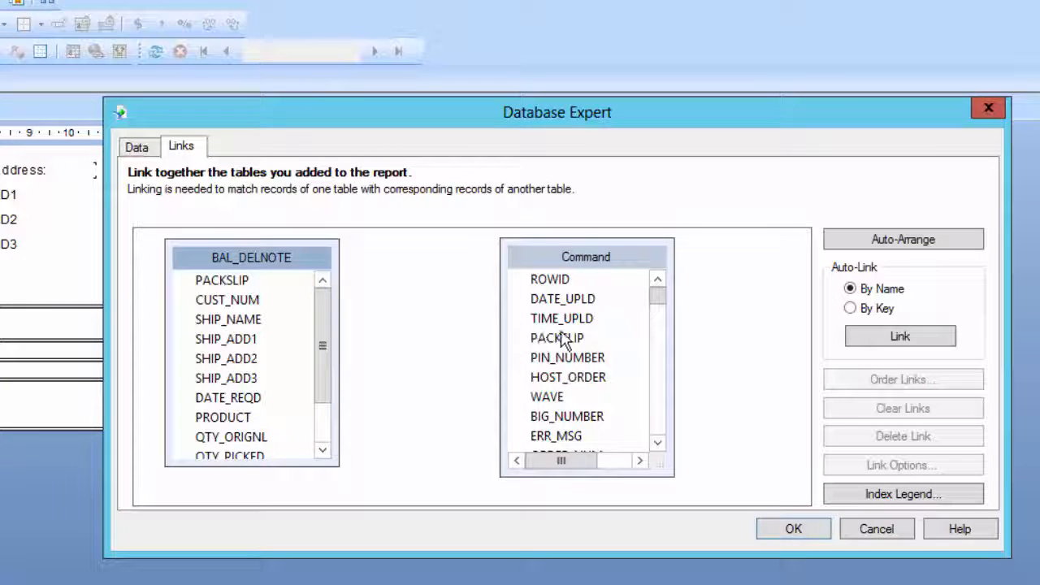
{"action": "left_click_drag", "start_coordinate": [560, 338], "coordinate": [230, 280]}
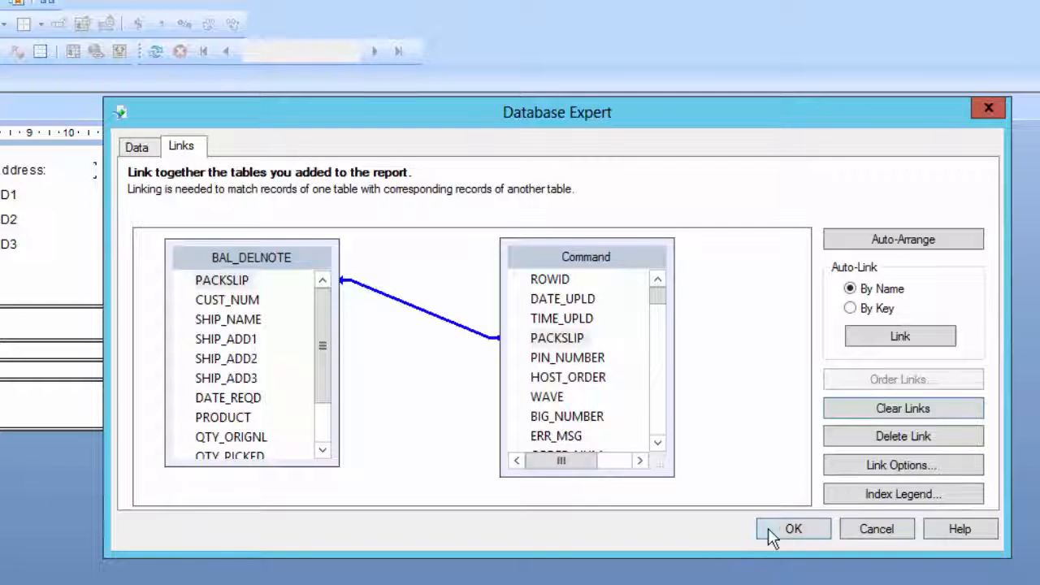
Accept the link between BAL_DELNOTE and Command, refresh the report data, and return to the report design
{"action": "left_click", "coordinate": [793, 530]}
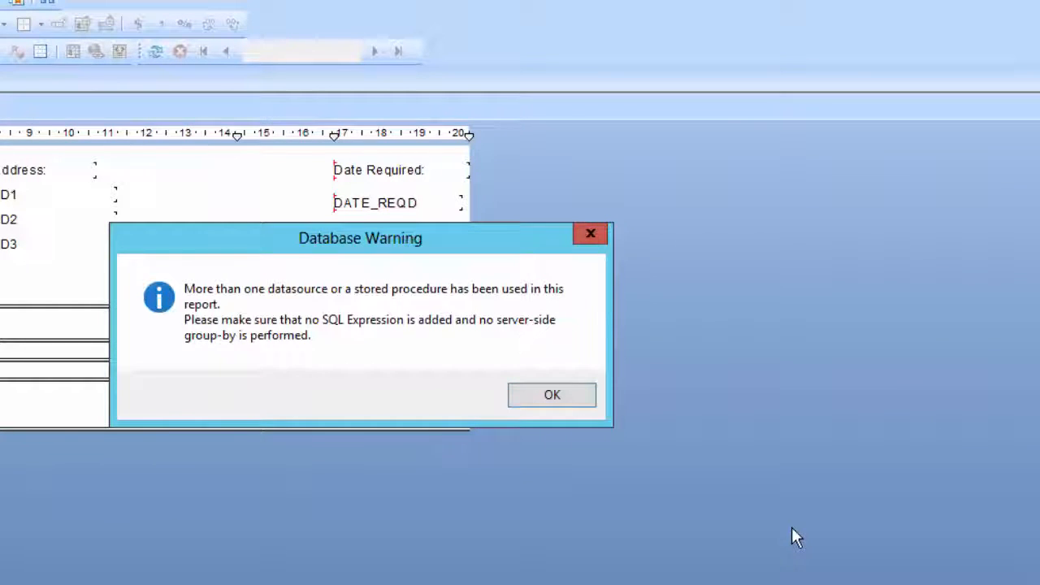
{"action": "left_click", "coordinate": [581, 400]}
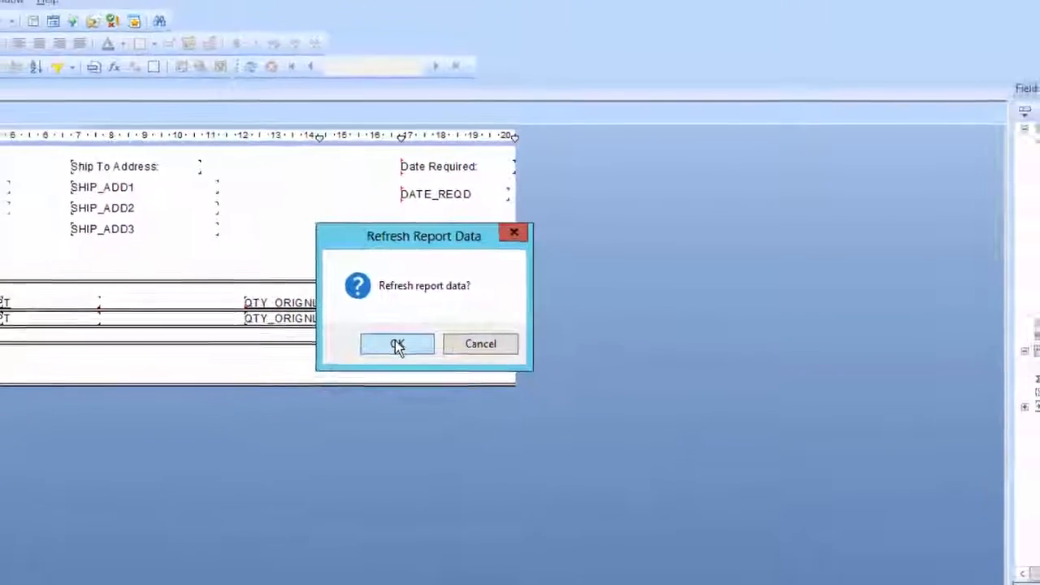
{"action": "left_click", "coordinate": [396, 344]}
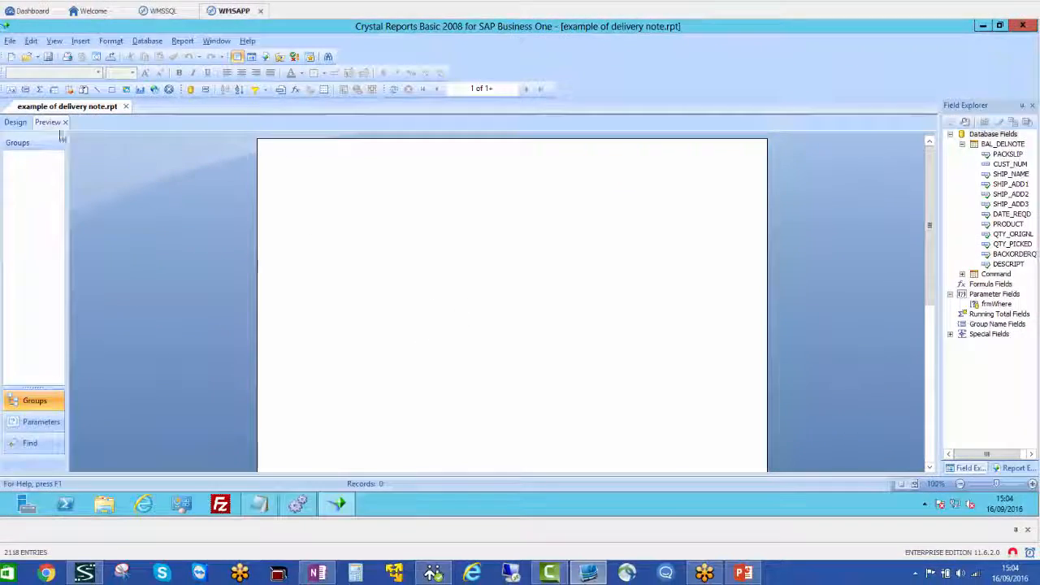
{"action": "left_click", "coordinate": [16, 122]}
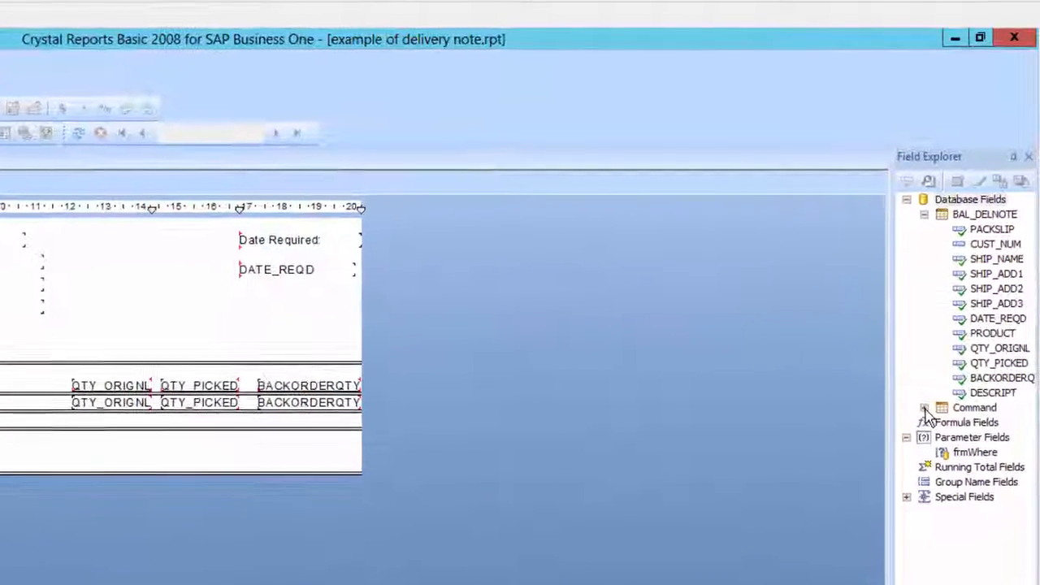
Place the Command table's PACKSLIP field in the report header below DATE_REQD and check the report's refresh options
{"action": "left_click", "coordinate": [917, 226]}
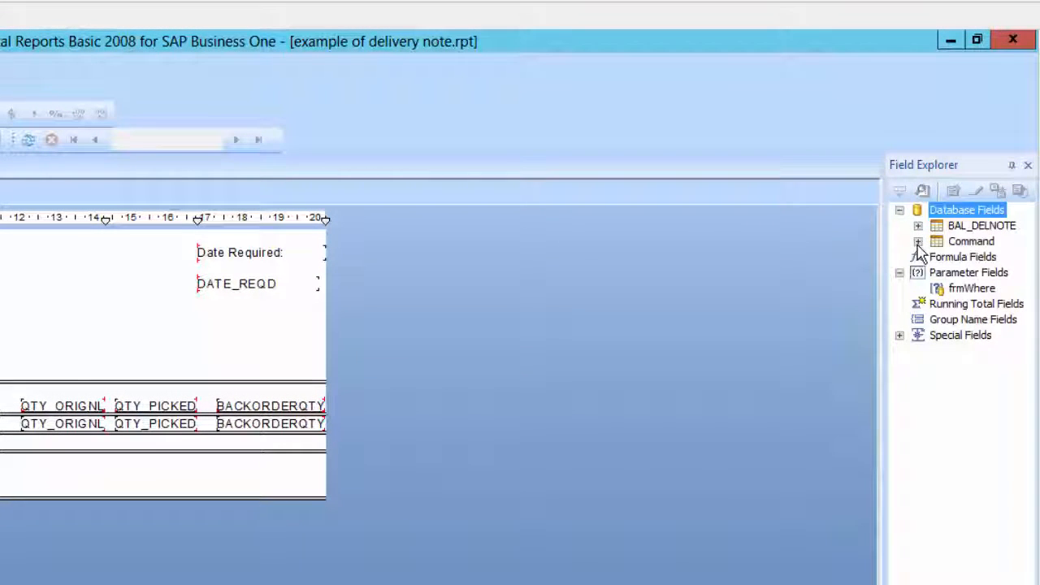
{"action": "left_click", "coordinate": [917, 241]}
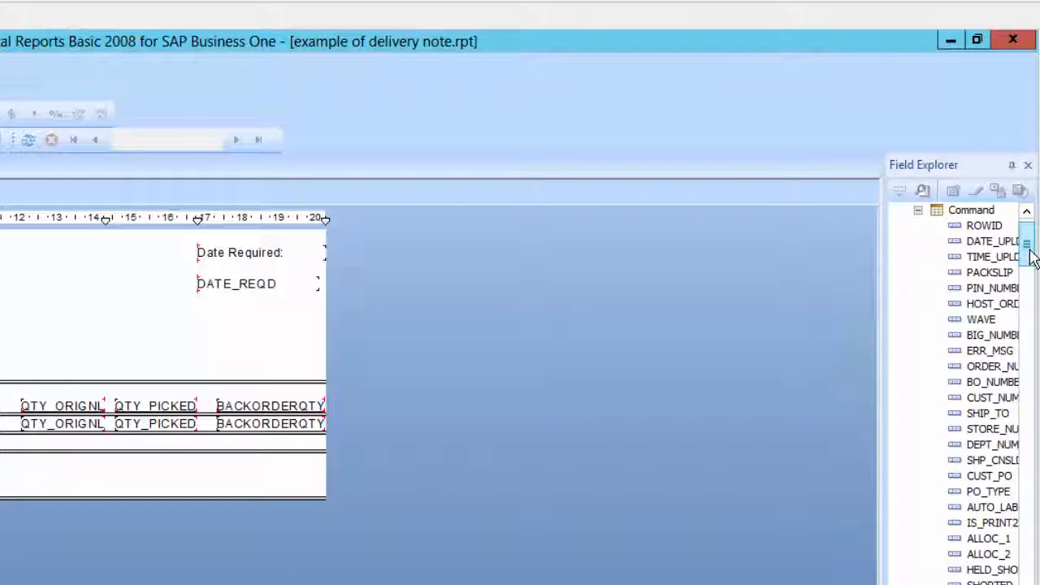
{"action": "left_click_drag", "start_coordinate": [990, 277], "coordinate": [96, 338]}
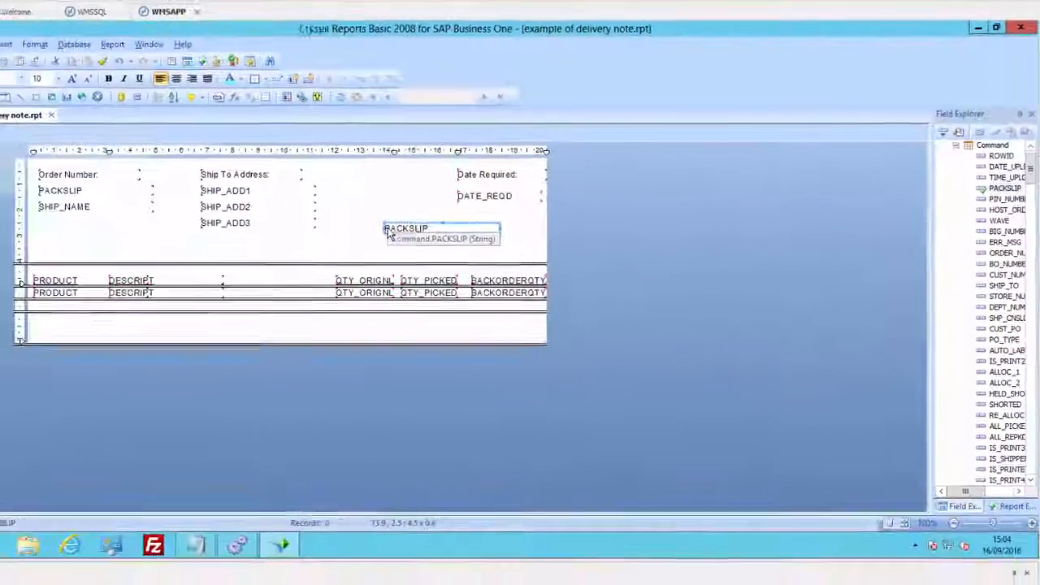
{"action": "key", "text": "F5"}
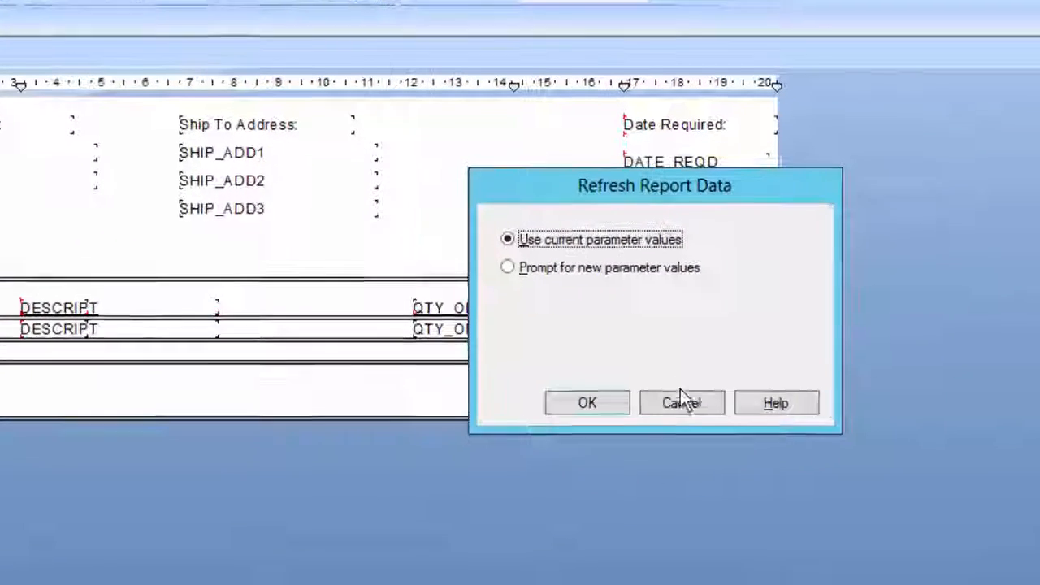
{"action": "left_click", "coordinate": [532, 310]}
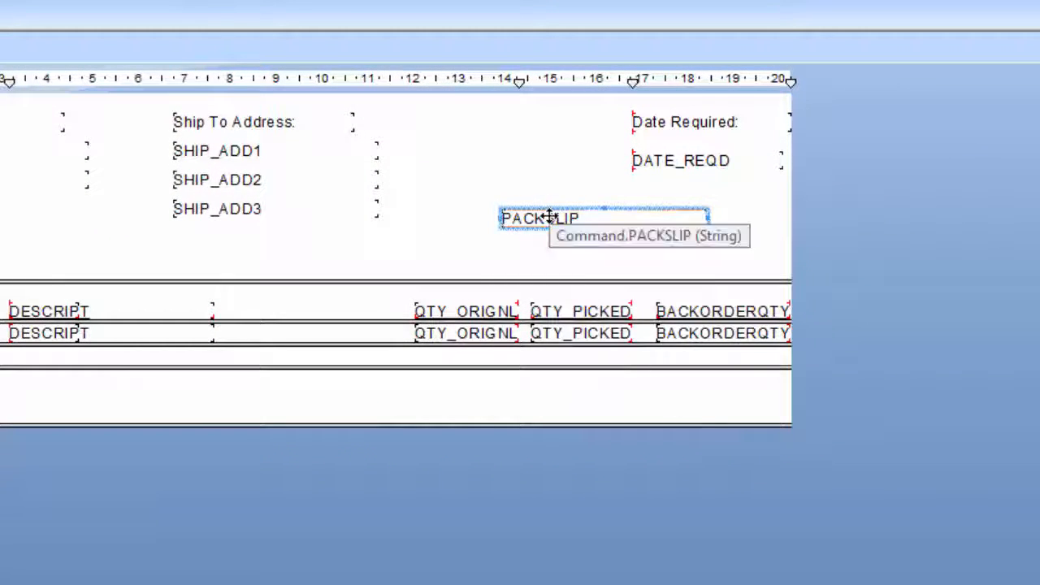
Delete the Command PACKSLIP field from the report header, check the refresh prompt without it, and cancel the refresh
{"action": "key", "text": "Delete"}
{"action": "key", "text": "F5"}
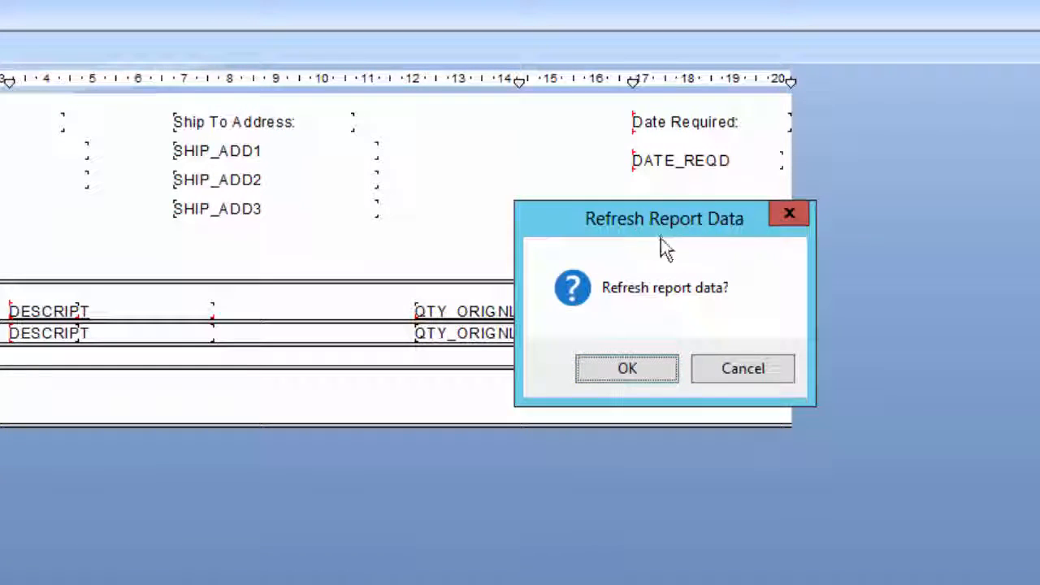
{"action": "left_click", "coordinate": [743, 369]}
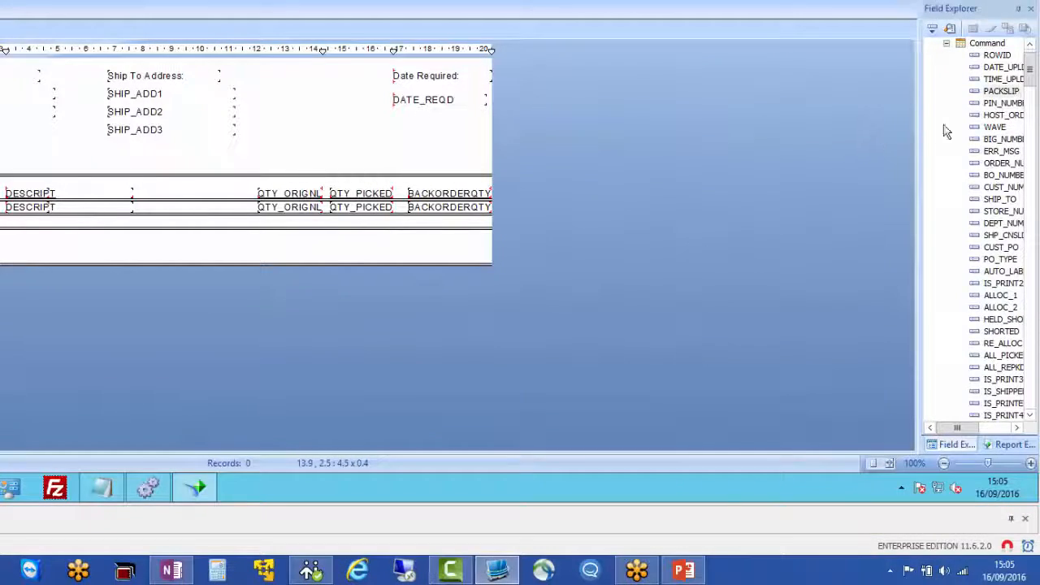
Add the PACKSLIP field from Command to the report header and format it as suppressed
{"action": "left_click_drag", "start_coordinate": [1001, 91], "coordinate": [284, 156]}
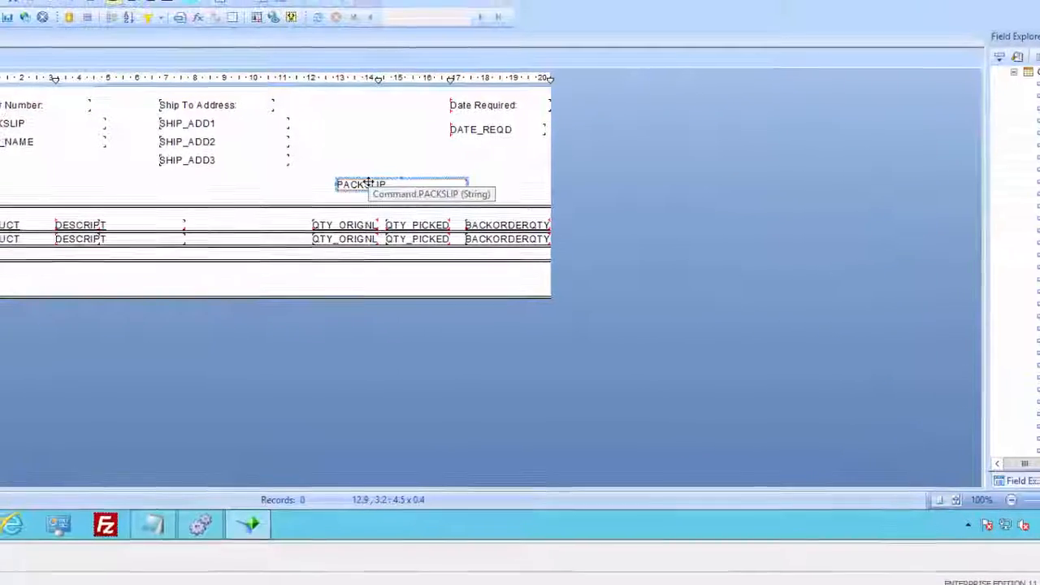
{"action": "right_click", "coordinate": [350, 170]}
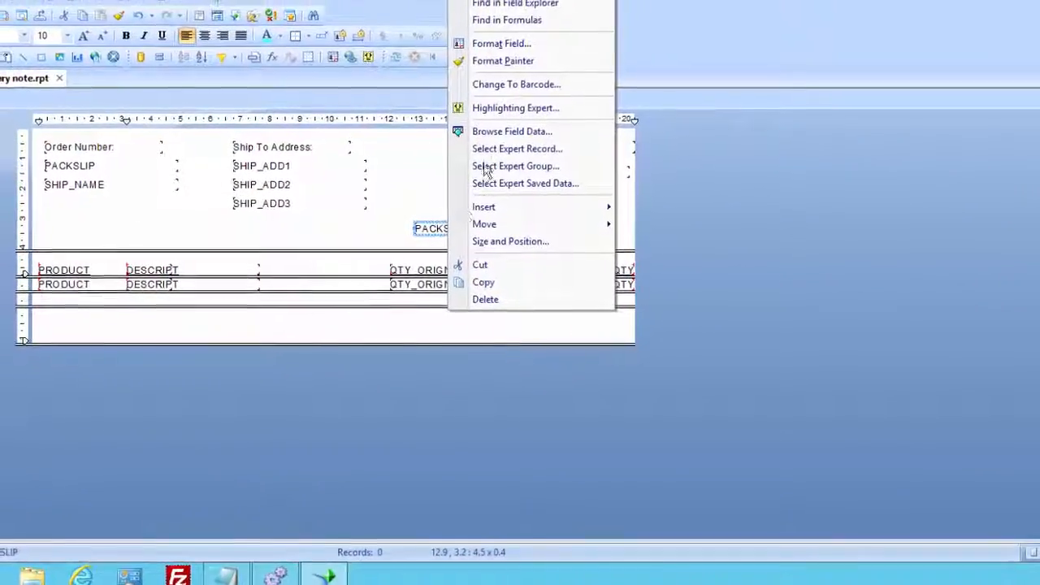
{"action": "left_click", "coordinate": [556, 75]}
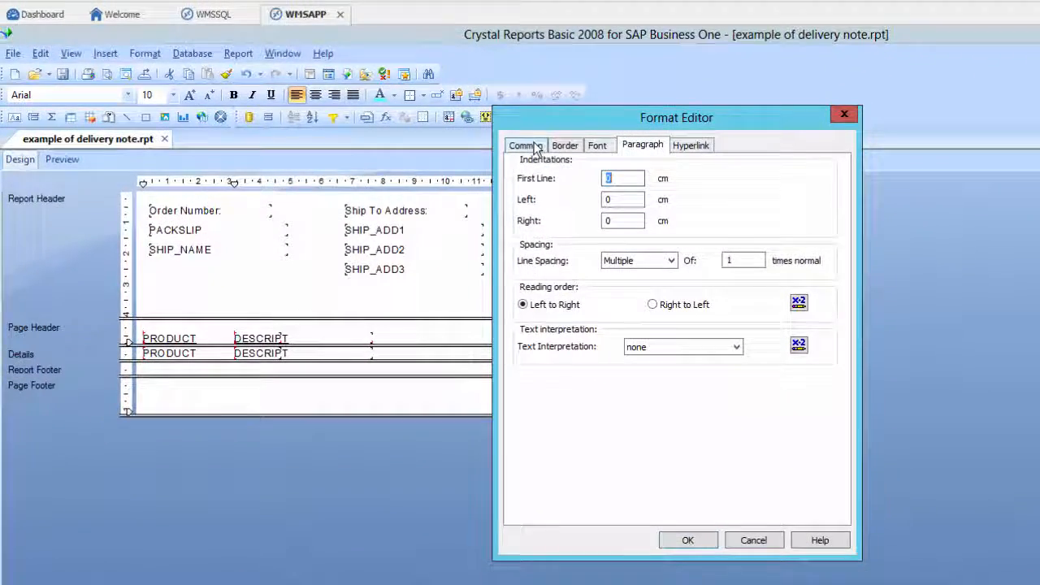
{"action": "left_click", "coordinate": [526, 146]}
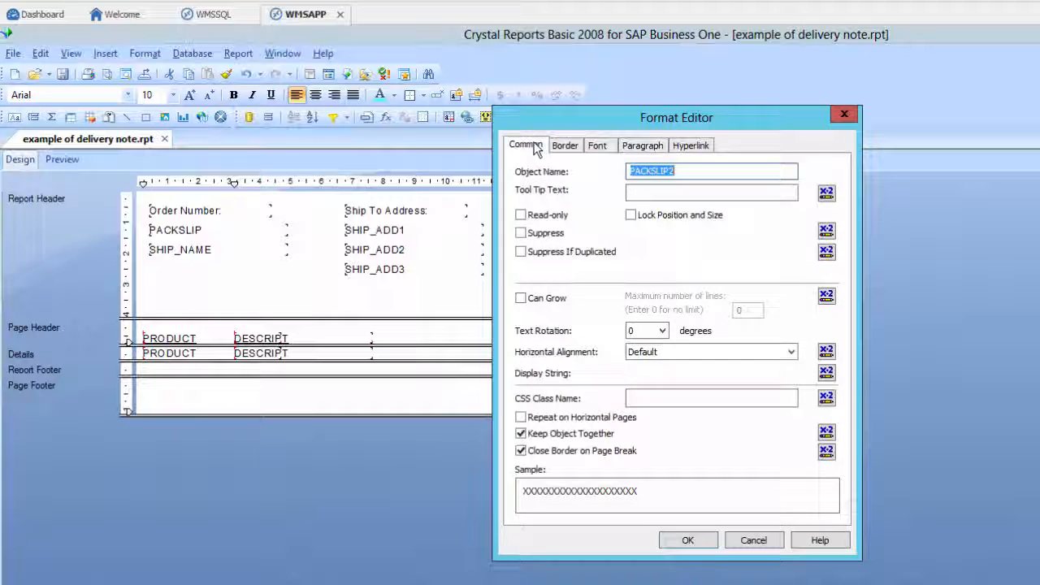
{"action": "left_click", "coordinate": [520, 234]}
{"action": "left_click", "coordinate": [688, 542]}
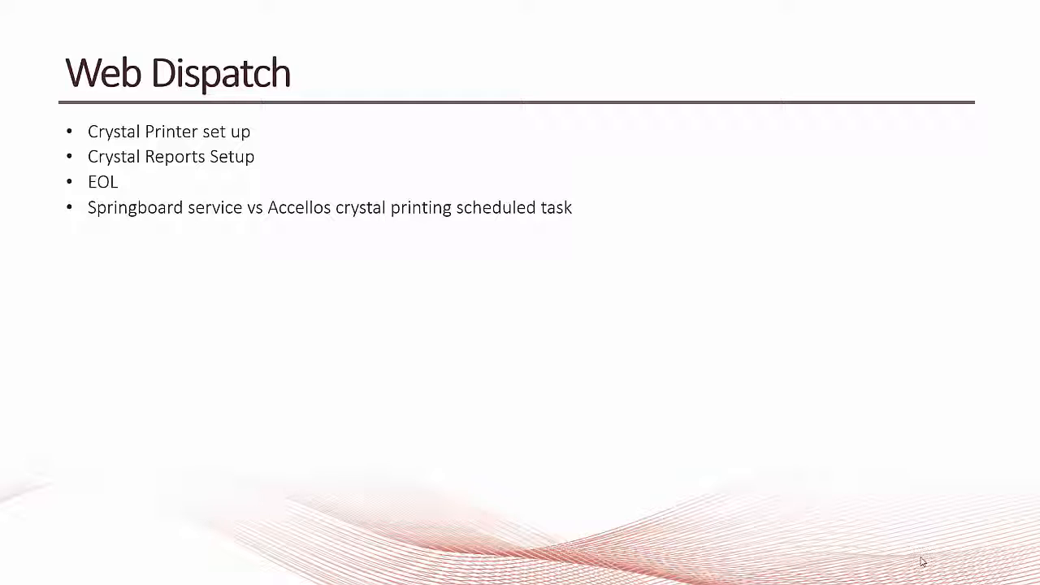
Switch to Accellos One Warehouse and open Crystal Packslip and Report Configuration under Warehouse Process Configuration in the general setup
{"action": "left_click", "coordinate": [922, 561]}
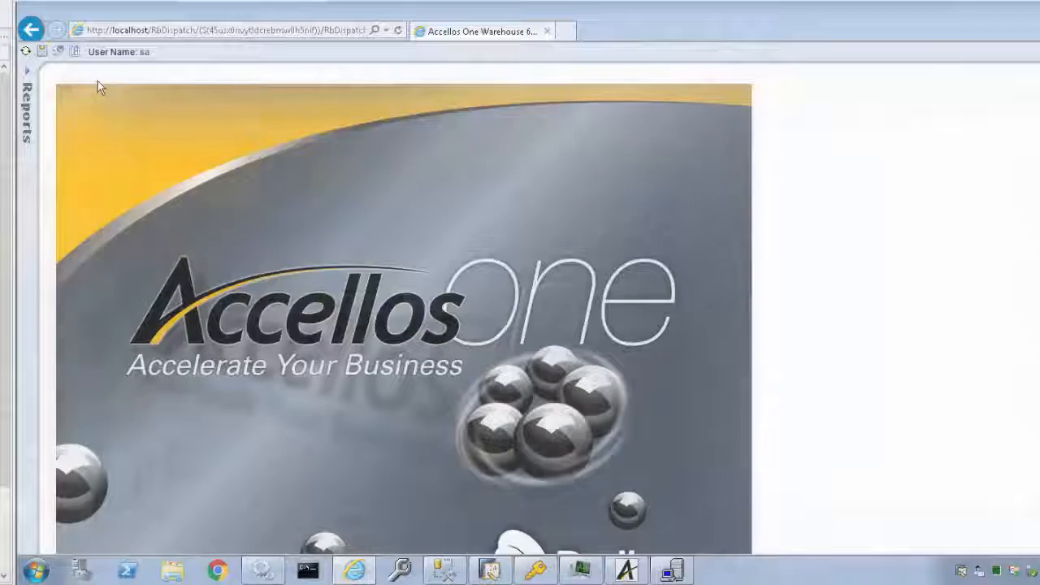
{"action": "left_click", "coordinate": [29, 93]}
{"action": "left_click", "coordinate": [56, 130]}
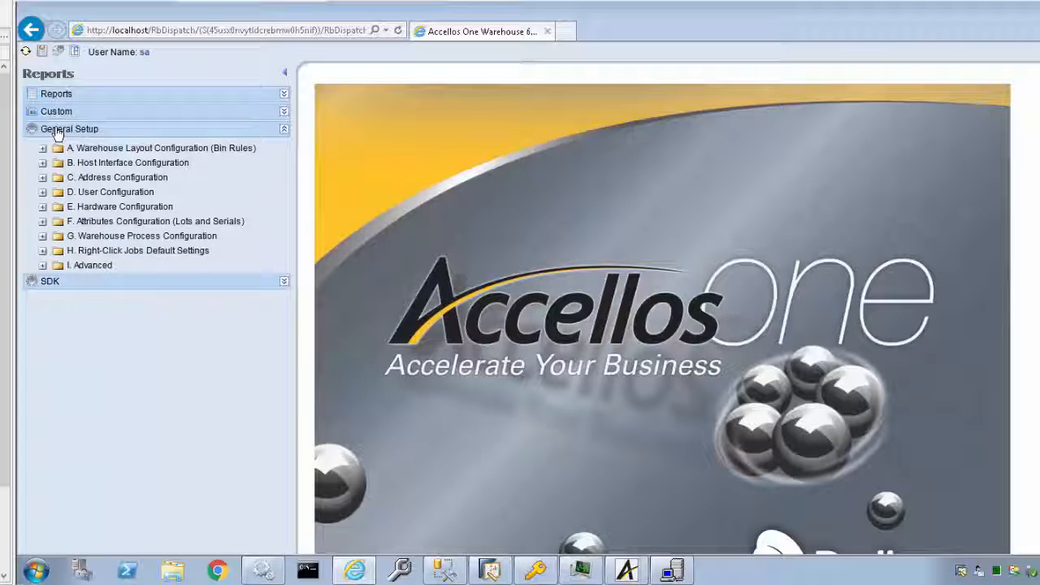
{"action": "left_click", "coordinate": [106, 237]}
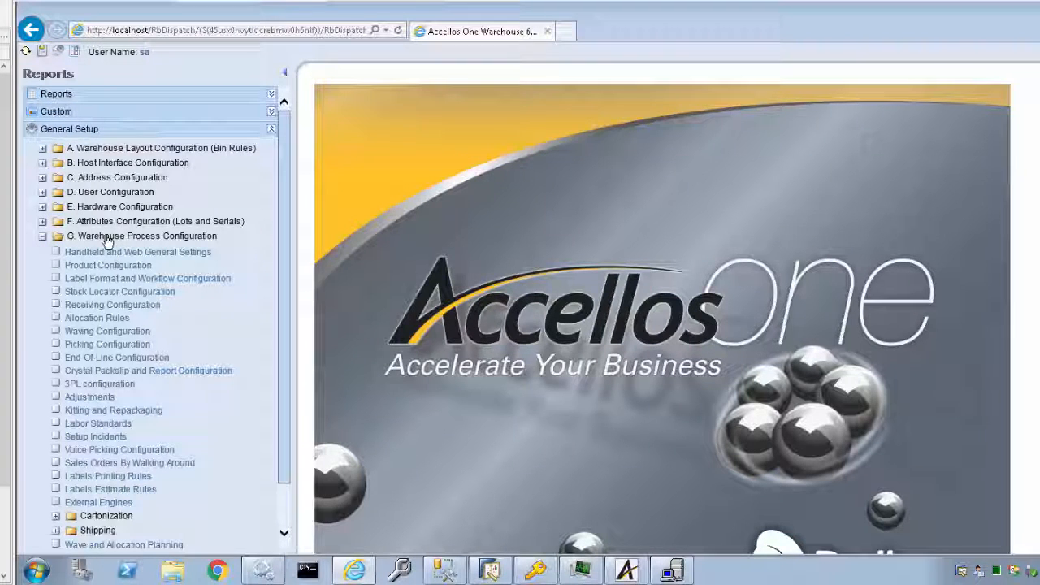
{"action": "left_click", "coordinate": [123, 374]}
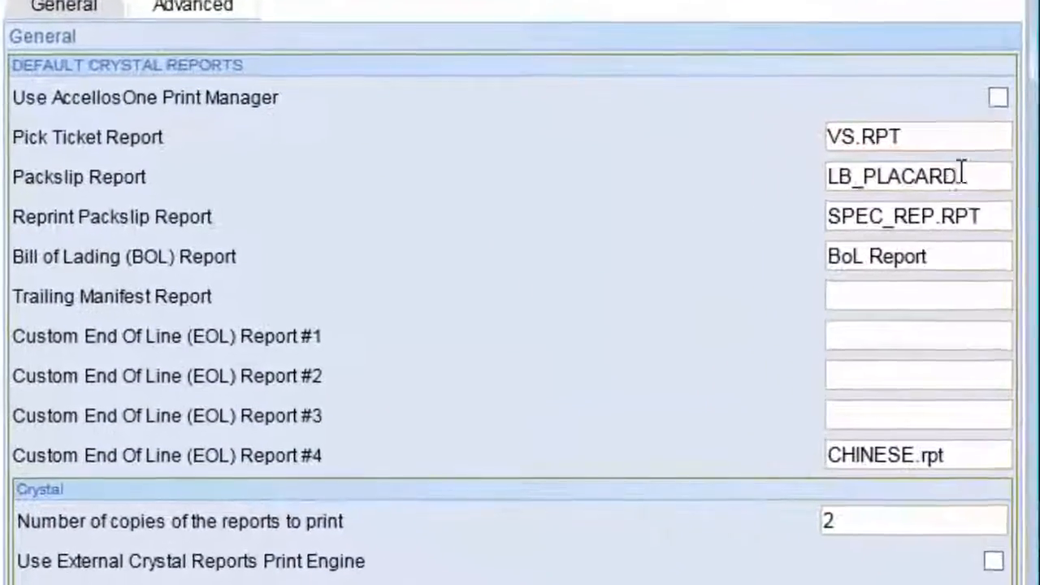
Set the default Packslip Report to BAL_DELNOTE.rpt
{"action": "left_click_drag", "start_coordinate": [967, 173], "coordinate": [825, 177]}
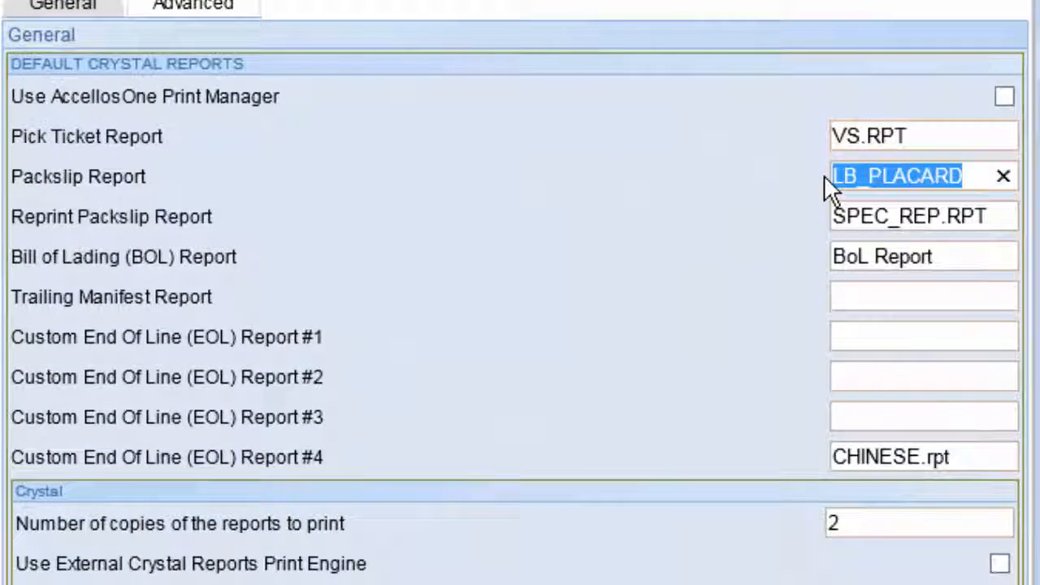
{"action": "key", "text": "Delete"}
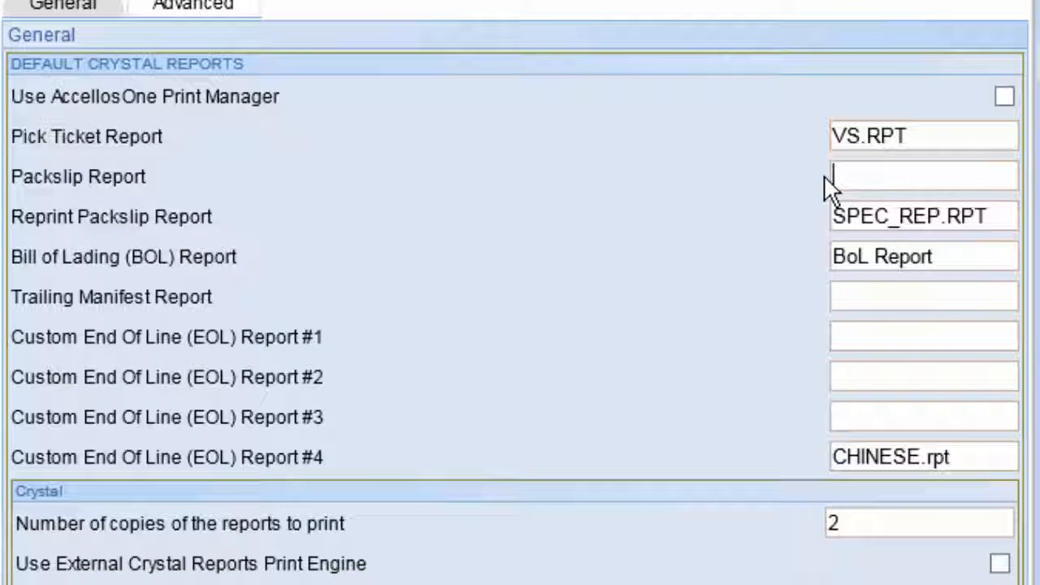
{"action": "type", "text": "BAL_DELNOT"}
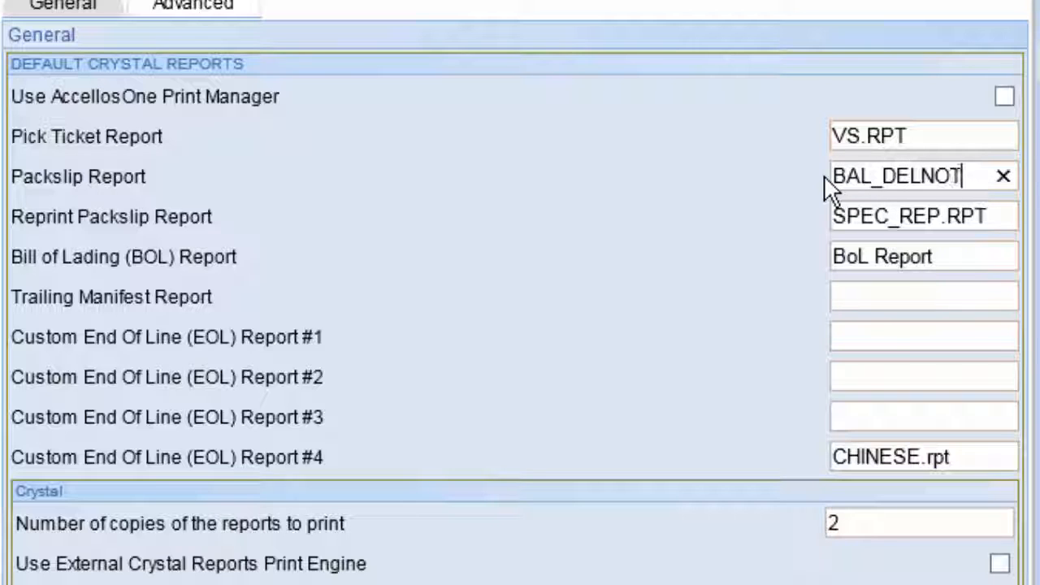
{"action": "type", "text": "E.rpt"}
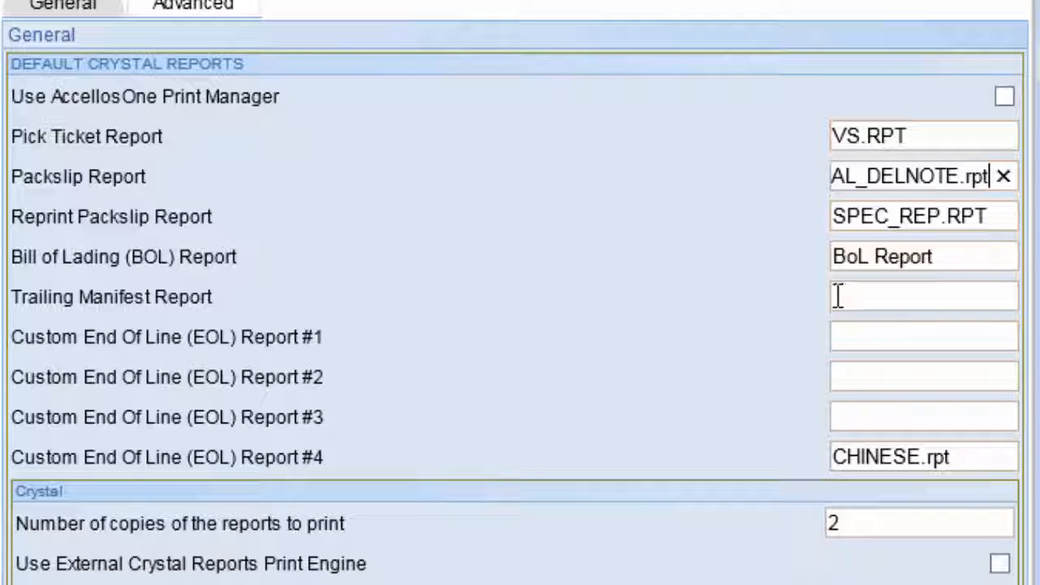
Set the default Reprint Packslip Report to BAL_DELNOTE_REPRINT.rpt
{"action": "left_click_drag", "start_coordinate": [987, 216], "coordinate": [823, 209]}
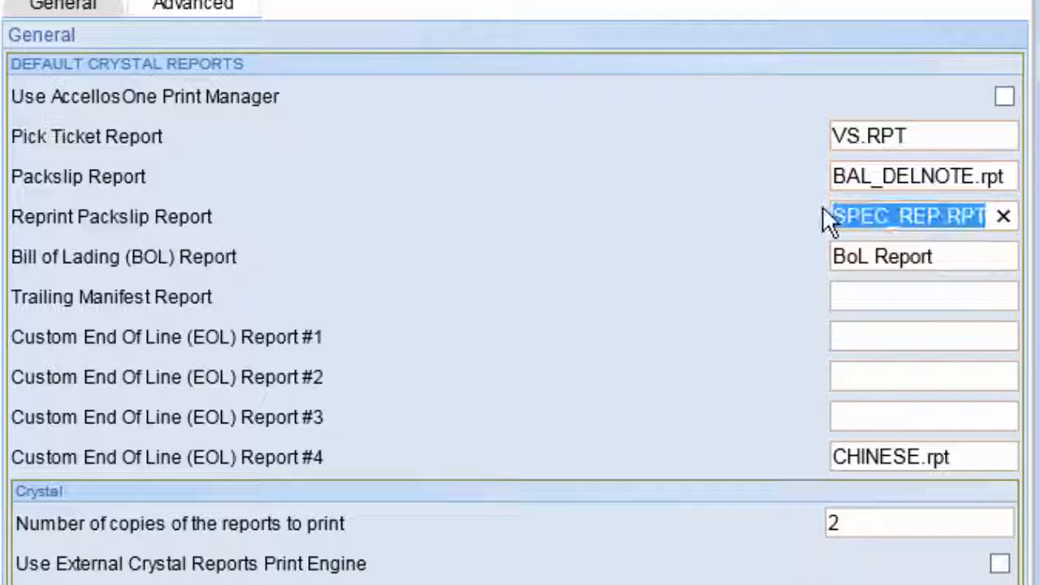
{"action": "type", "text": "BAL_"}
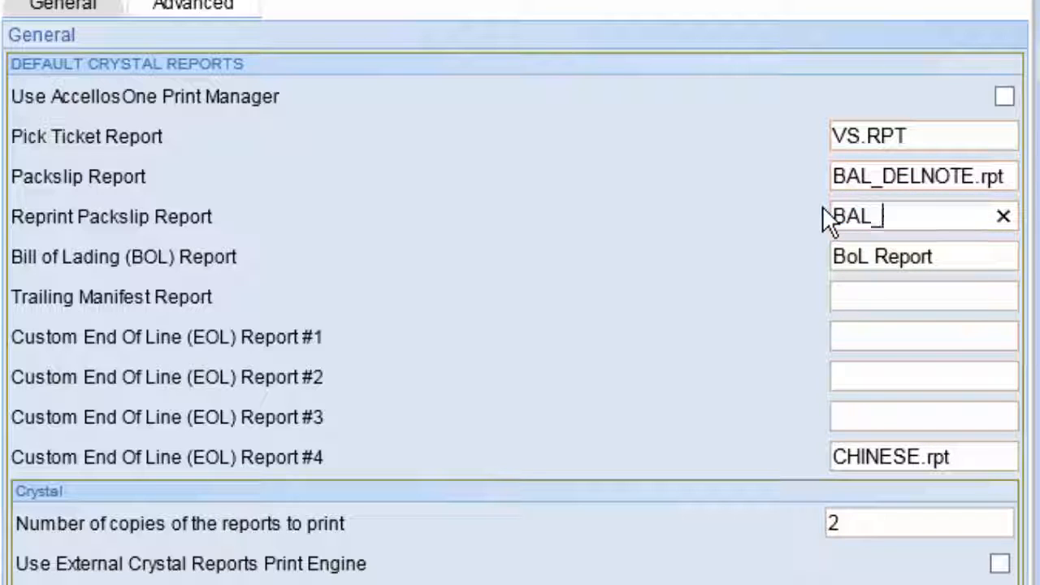
{"action": "type", "text": "DELNOTE"}
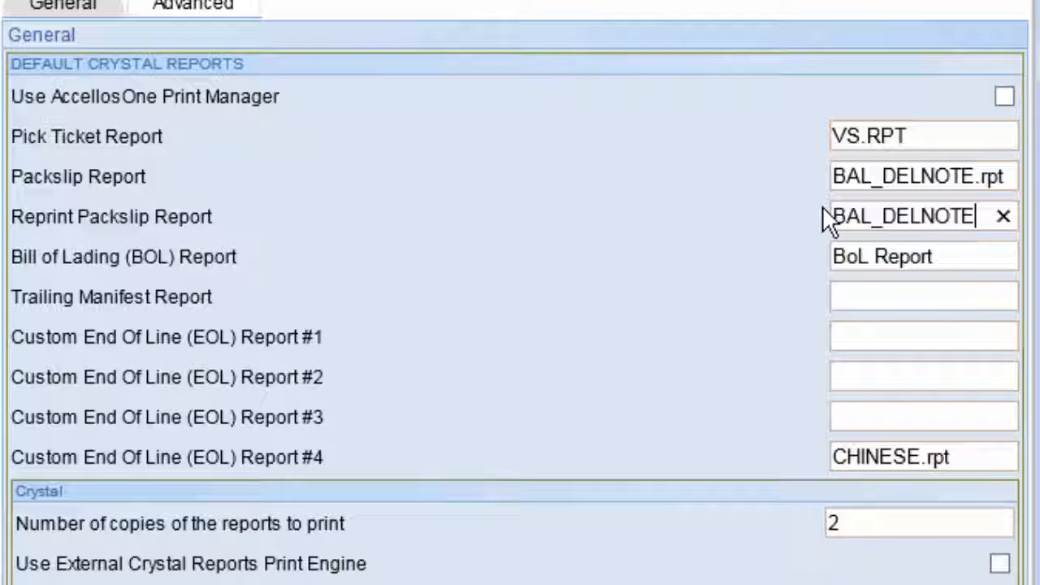
{"action": "type", "text": "_REPRINT"}
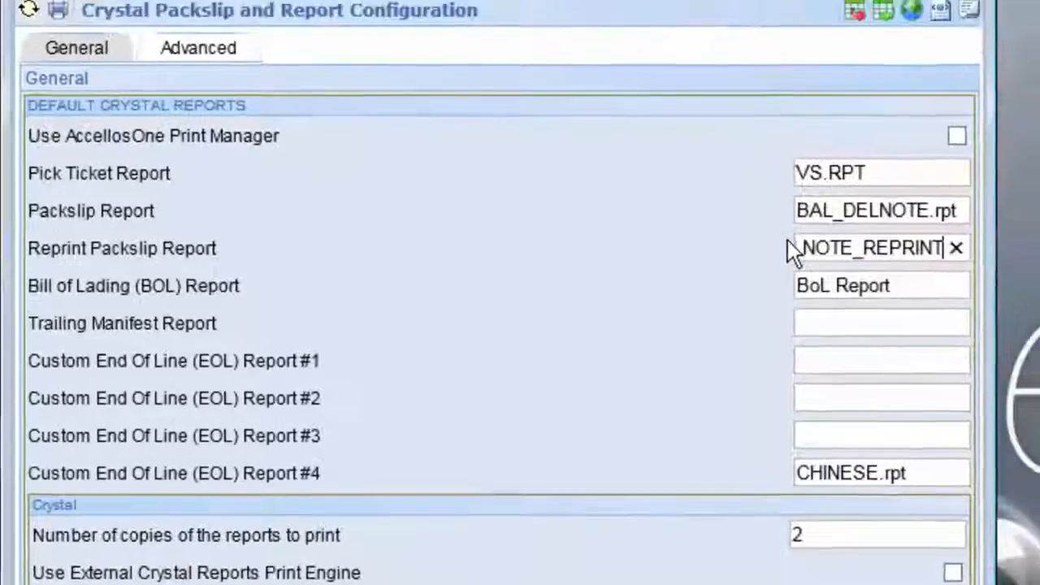
{"action": "type", "text": ".rpt"}
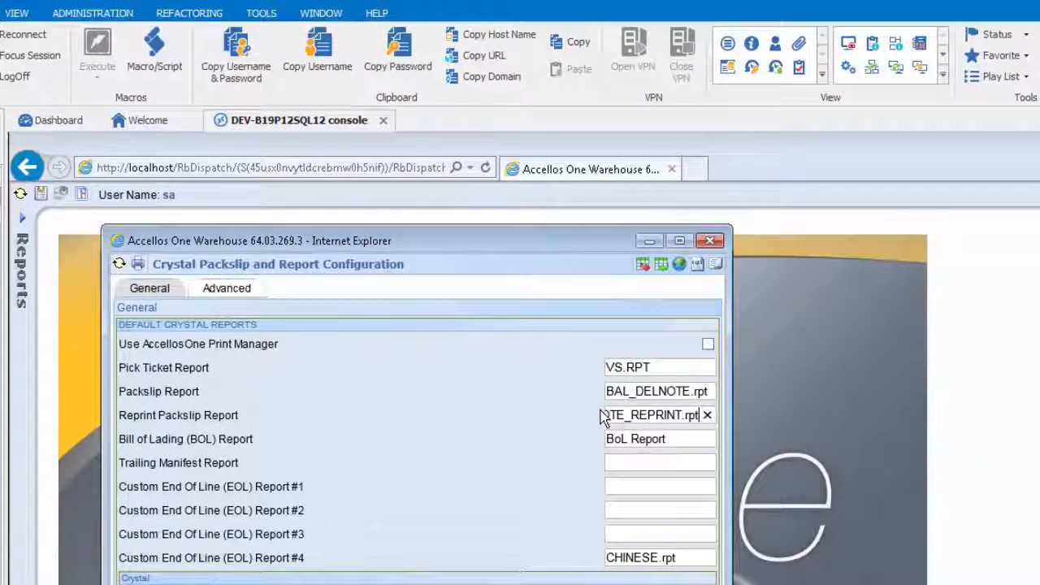
Open End-Of-Line Configuration and set Print Crystal Report Packslip to Last Pick for the DEFAULT (0) profile
{"action": "left_click", "coordinate": [24, 265]}
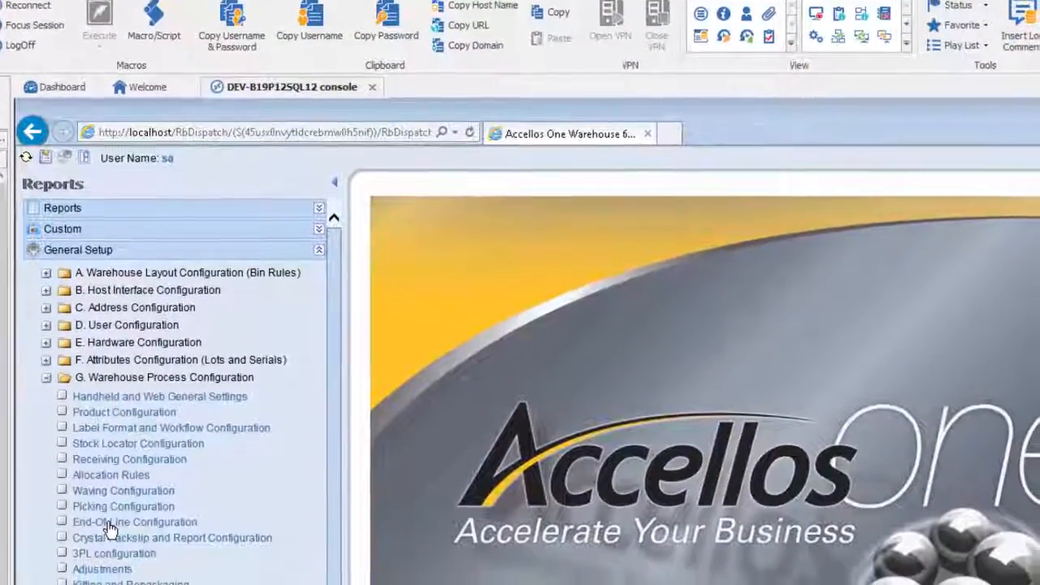
{"action": "left_click", "coordinate": [110, 524]}
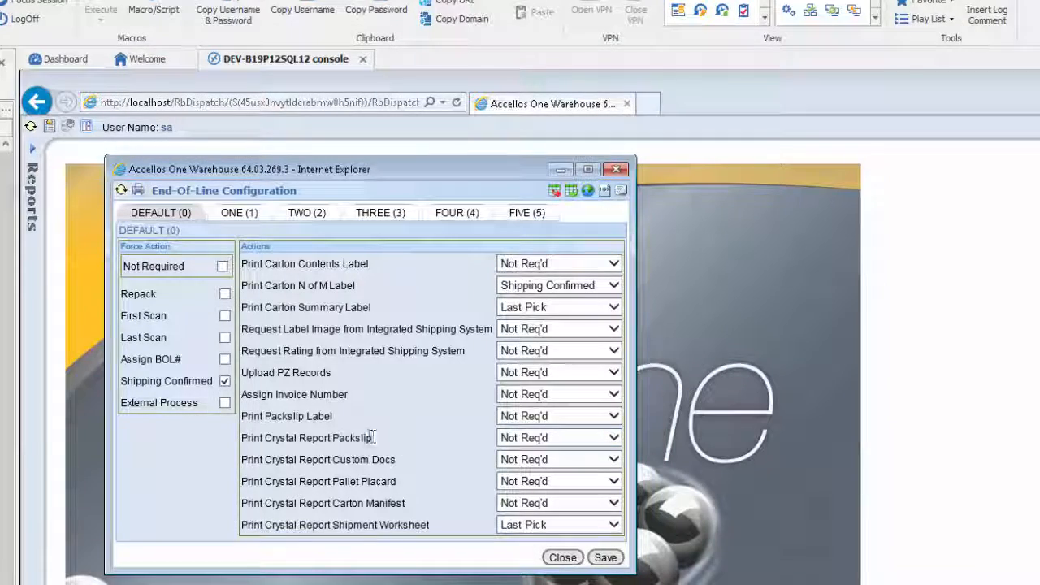
{"action": "left_click_drag", "start_coordinate": [372, 438], "coordinate": [265, 439]}
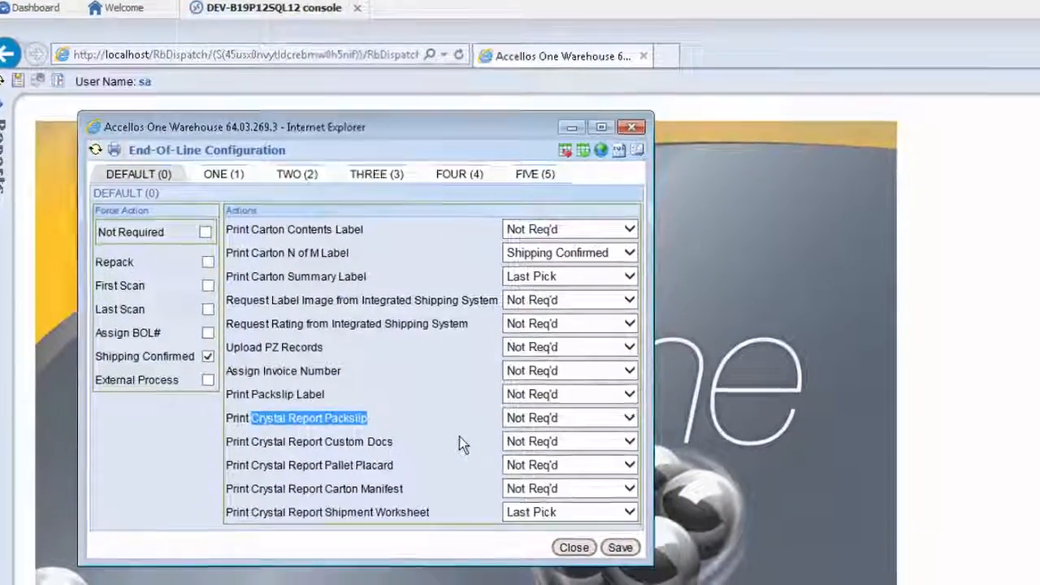
{"action": "left_click", "coordinate": [542, 437]}
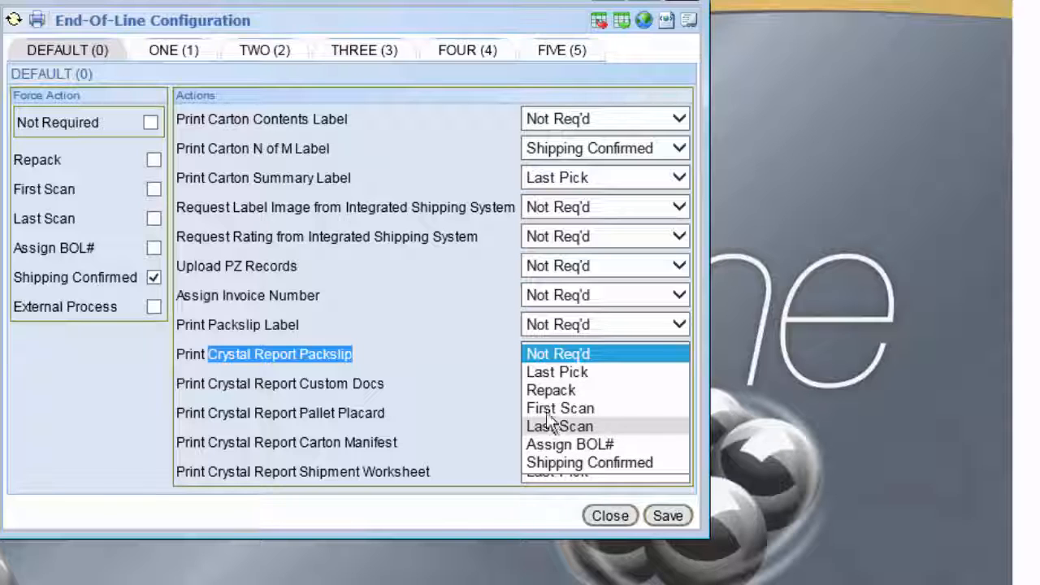
{"action": "left_click", "coordinate": [573, 374]}
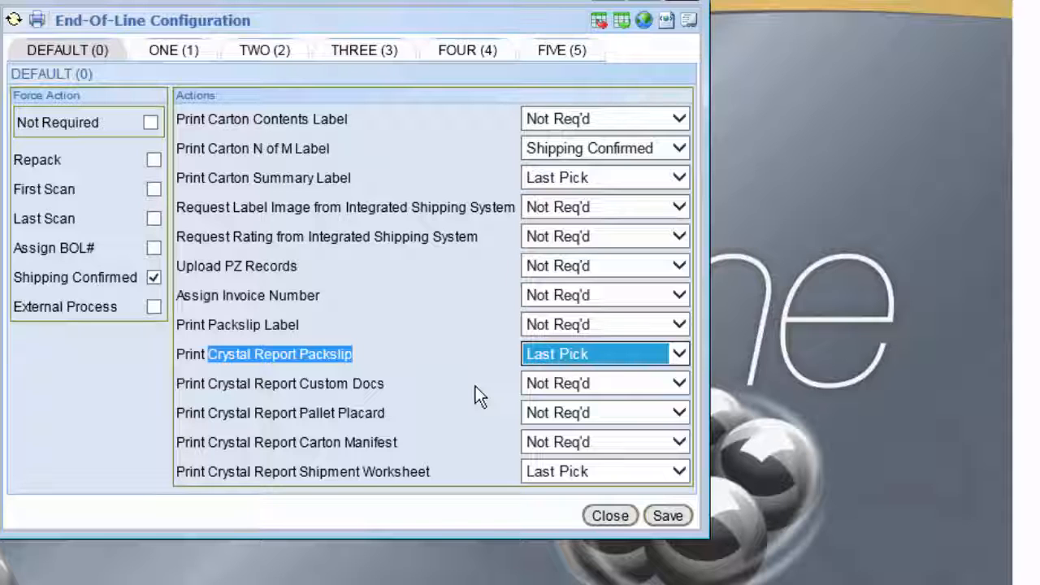
{"action": "left_click", "coordinate": [381, 342]}
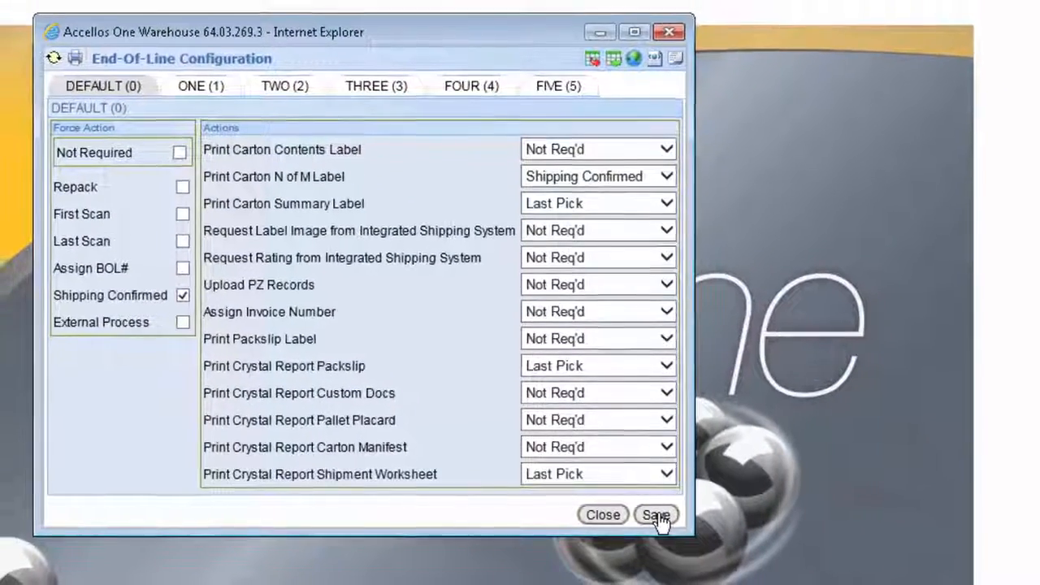
Save the End-Of-Line configuration and open Define Crystal Printers under Hardware Configuration in the general setup
{"action": "left_click", "coordinate": [657, 517]}
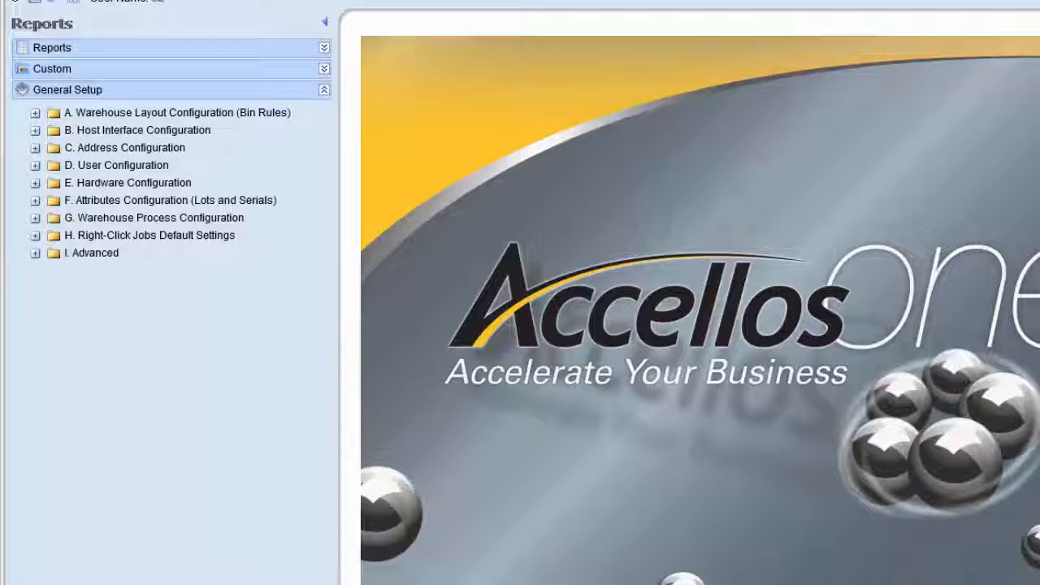
{"action": "double_click", "coordinate": [165, 185]}
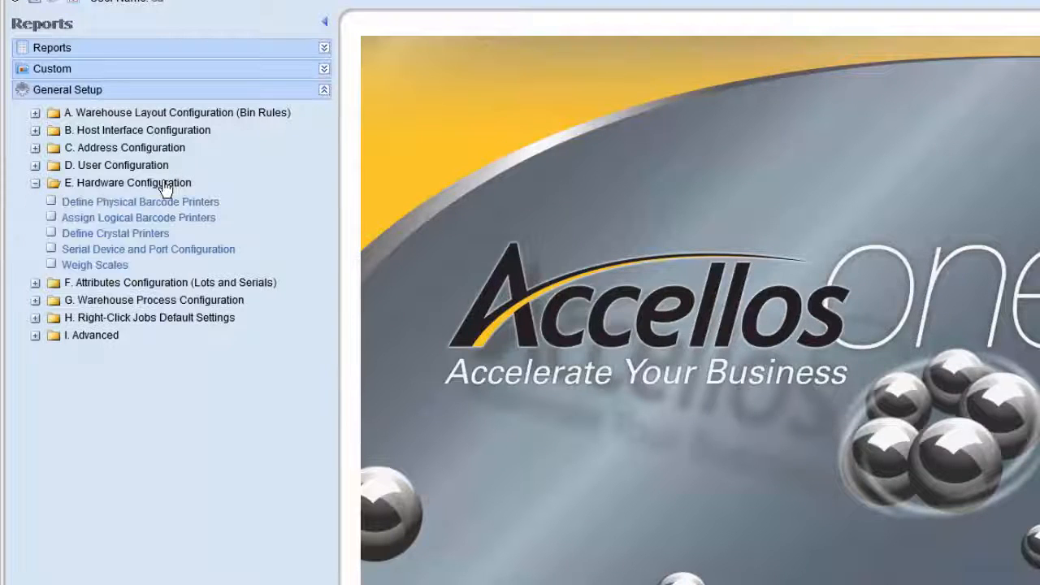
{"action": "left_click", "coordinate": [130, 234]}
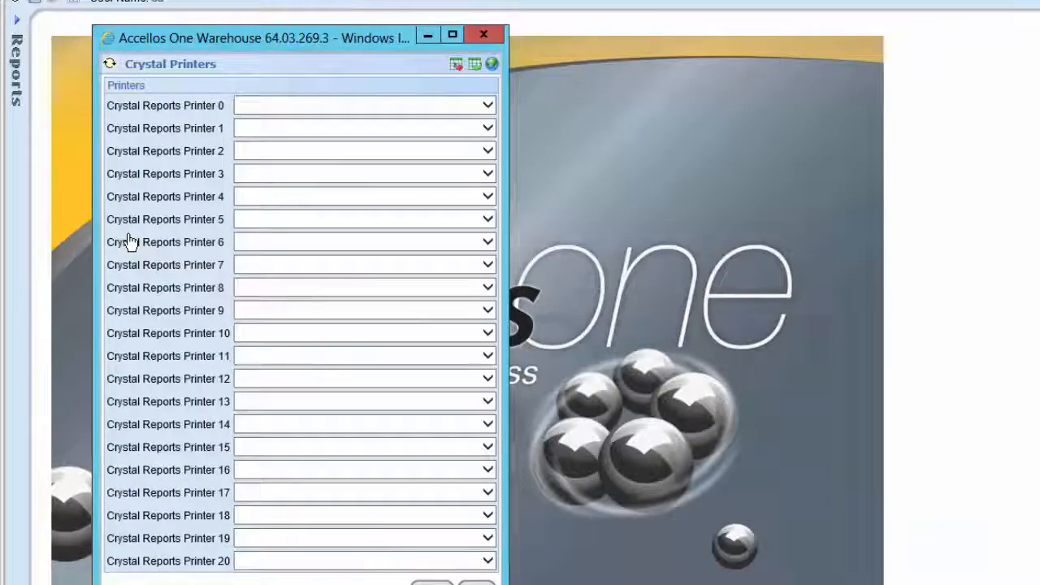
Assign \\WMSAPP\Microsoft XPS Document Writer to Crystal Reports Printer 0
{"action": "left_click", "coordinate": [286, 109]}
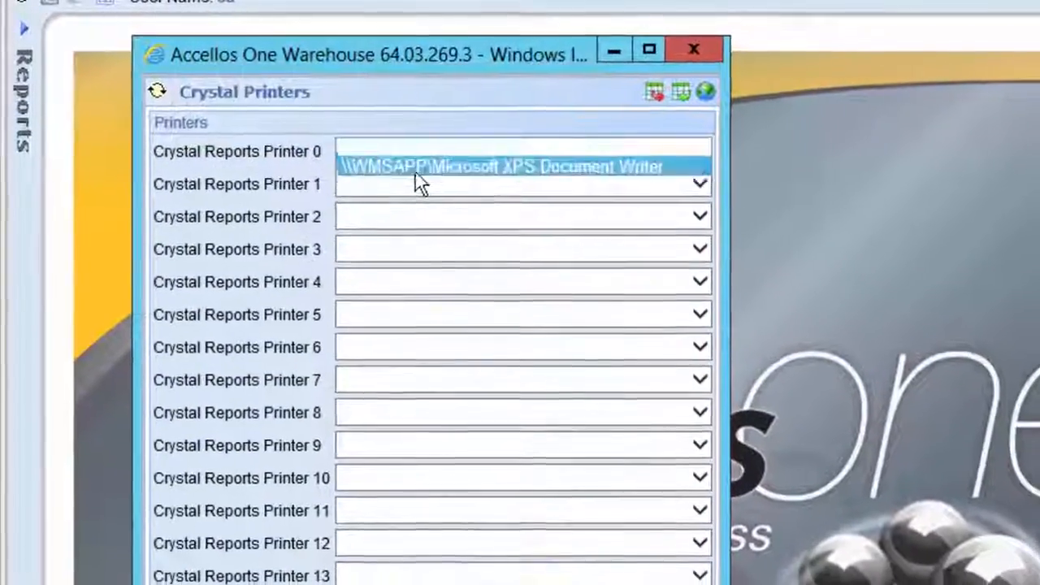
{"action": "left_click", "coordinate": [415, 169]}
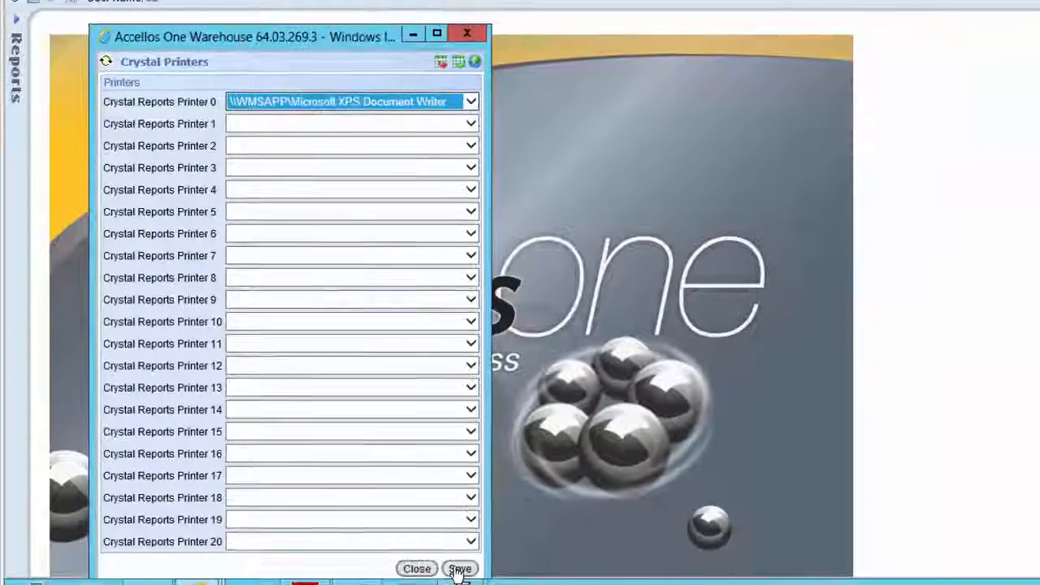
{"action": "left_click", "coordinate": [460, 568]}
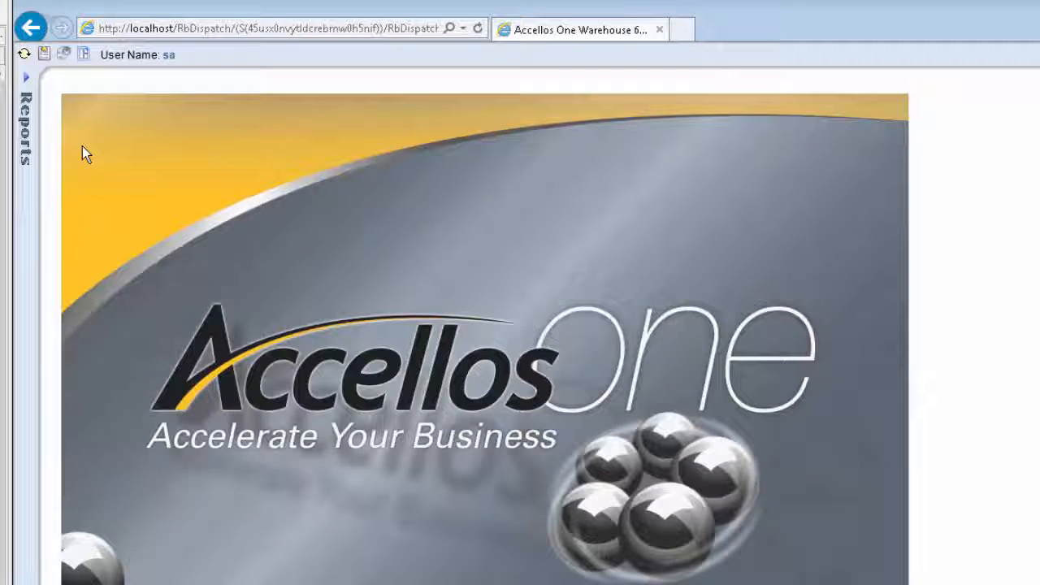
Open the Schedule Server Manager and bring up the configuration of the print_crystal_jobs task
{"action": "left_click", "coordinate": [44, 56]}
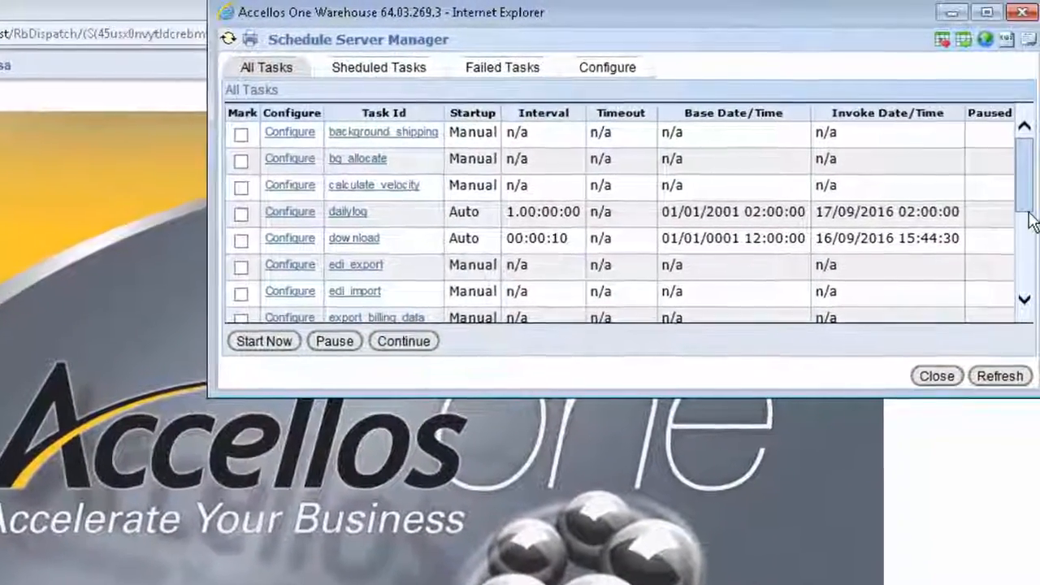
{"action": "scroll", "coordinate": [1029, 192], "scroll_direction": "down", "scroll_amount": 3}
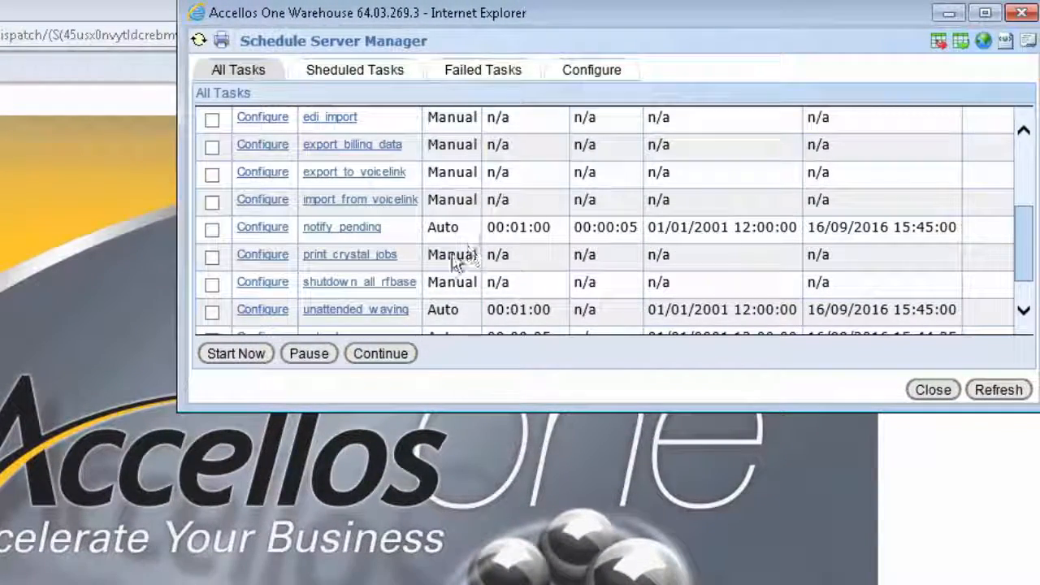
{"action": "left_click", "coordinate": [277, 255]}
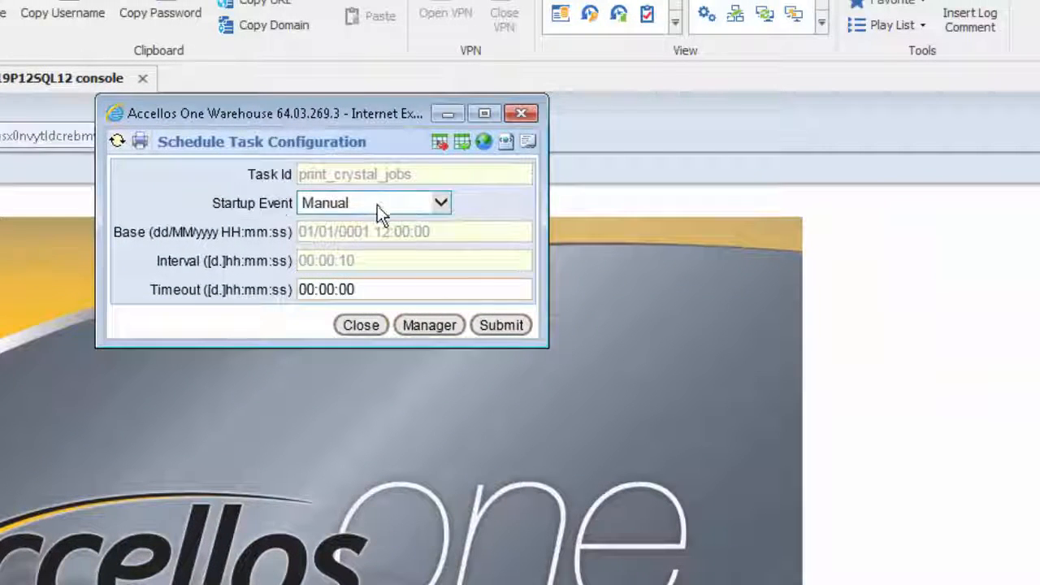
Set the Startup Event of the print_crystal_jobs task to Auto
{"action": "left_click", "coordinate": [411, 174]}
{"action": "left_click", "coordinate": [377, 205]}
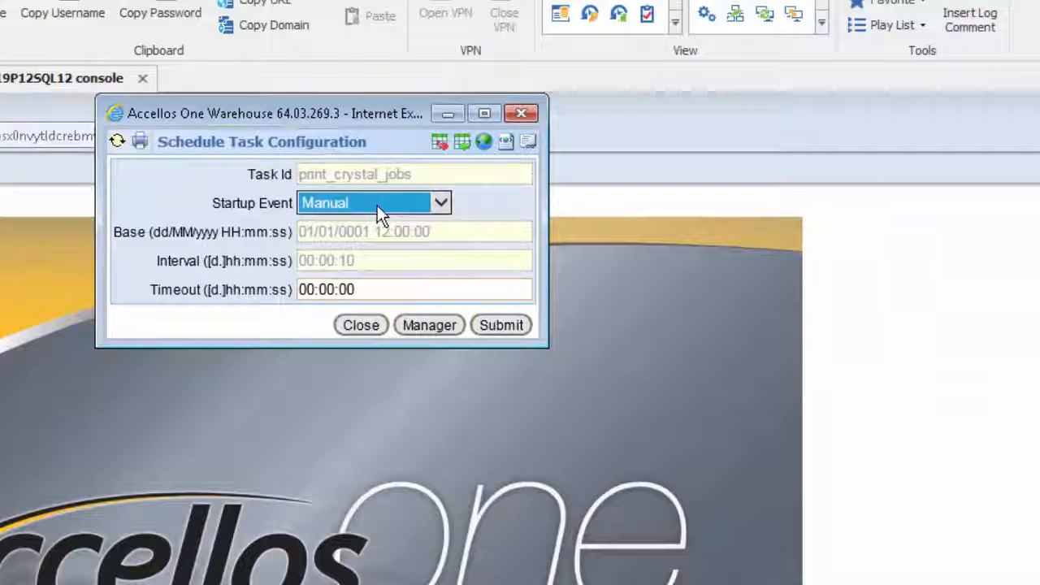
{"action": "left_click", "coordinate": [377, 205]}
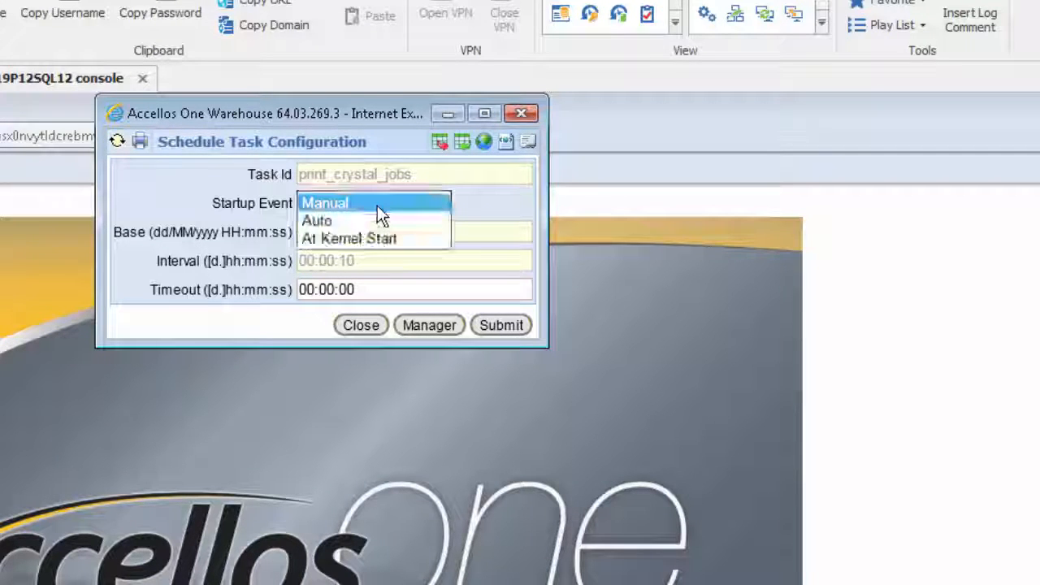
{"action": "left_click", "coordinate": [366, 219]}
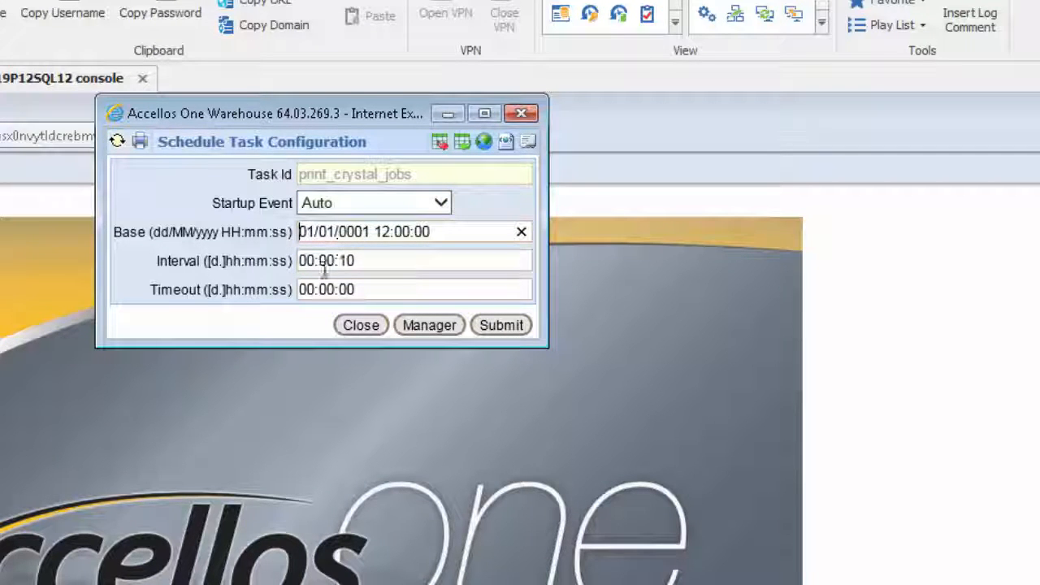
{"action": "left_click", "coordinate": [364, 262]}
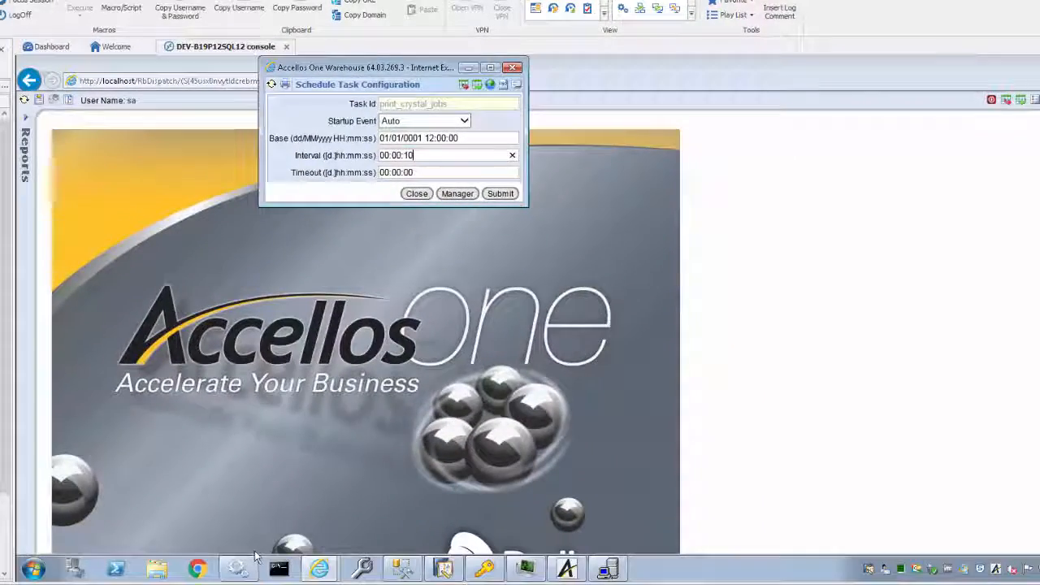
Switch to the Windows Services console and select the Springboard Ship Server service in the list
{"action": "left_click", "coordinate": [238, 568]}
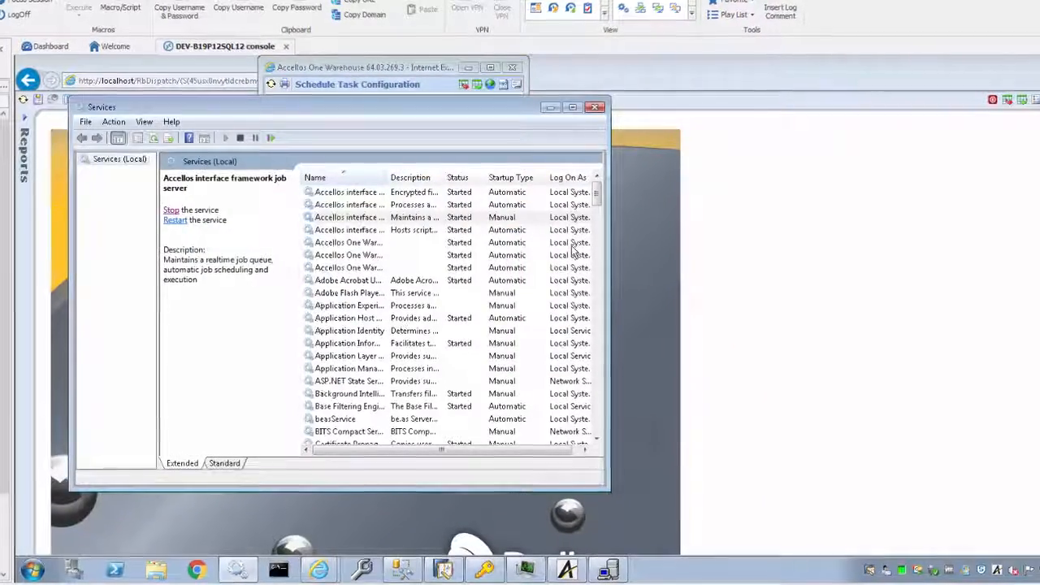
{"action": "left_click_drag", "start_coordinate": [597, 194], "coordinate": [646, 423]}
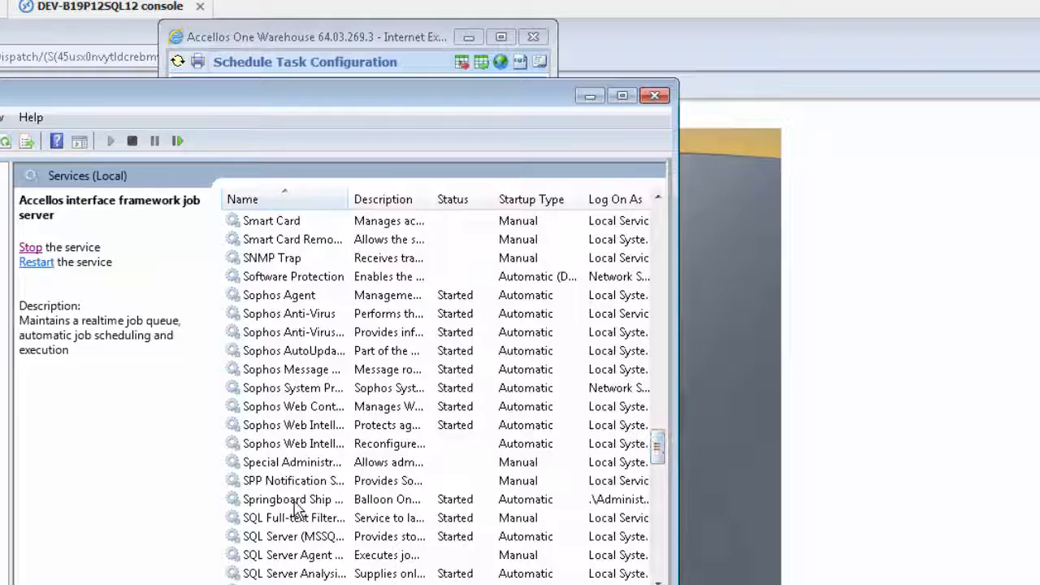
{"action": "left_click", "coordinate": [295, 500]}
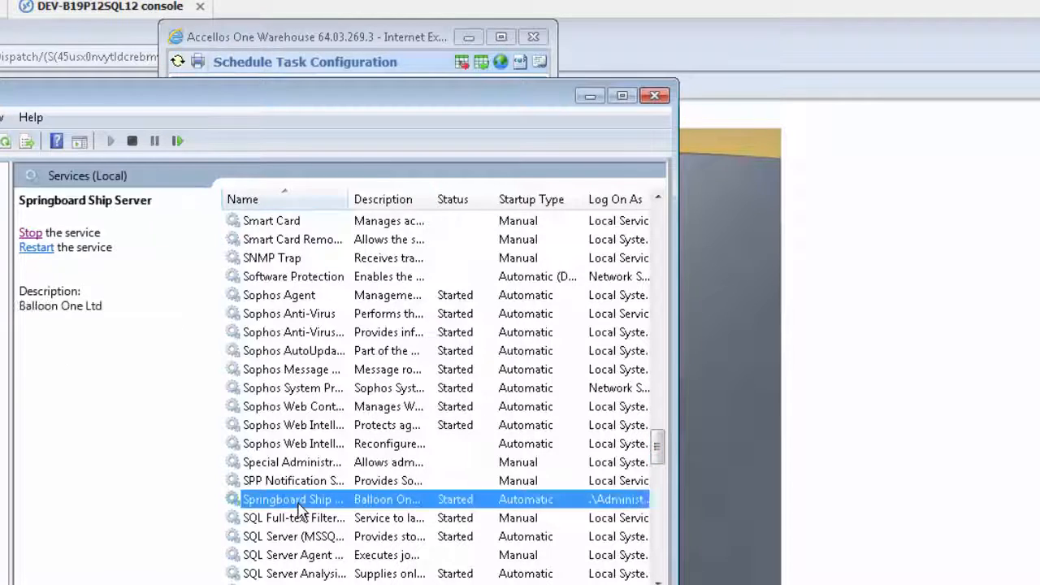